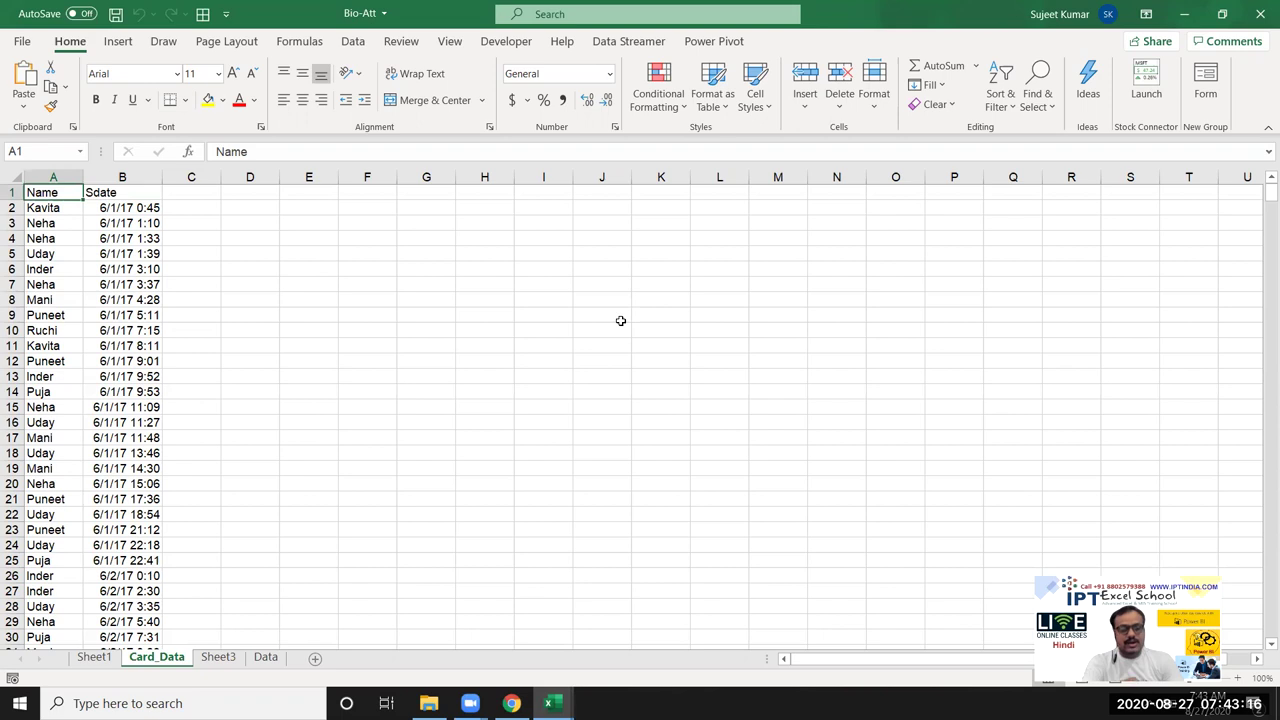
Step: Inspect the Name and Sdate columns on Card_Data, checking punch times such as B2 and B12
{"action": "left_click", "coordinate": [39, 176]}
{"action": "left_click", "coordinate": [106, 176]}
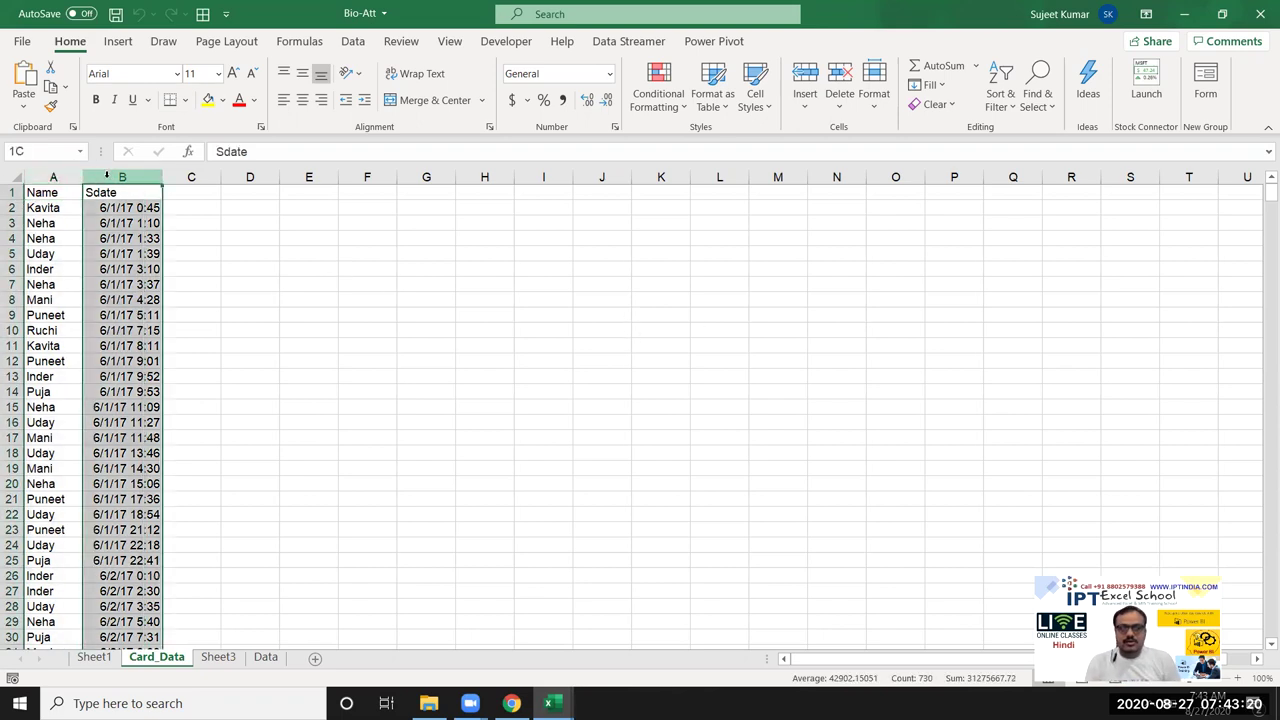
{"action": "left_click", "coordinate": [123, 211]}
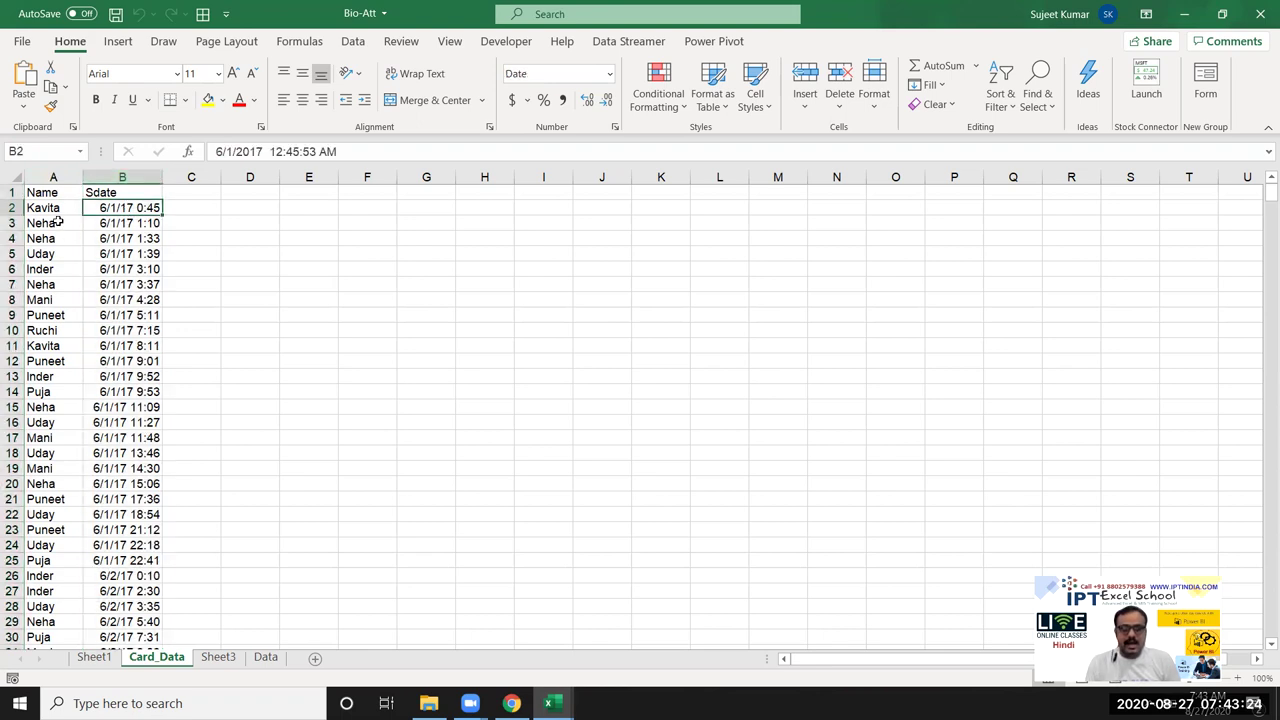
{"action": "left_click", "coordinate": [105, 314]}
{"action": "left_click", "coordinate": [128, 361]}
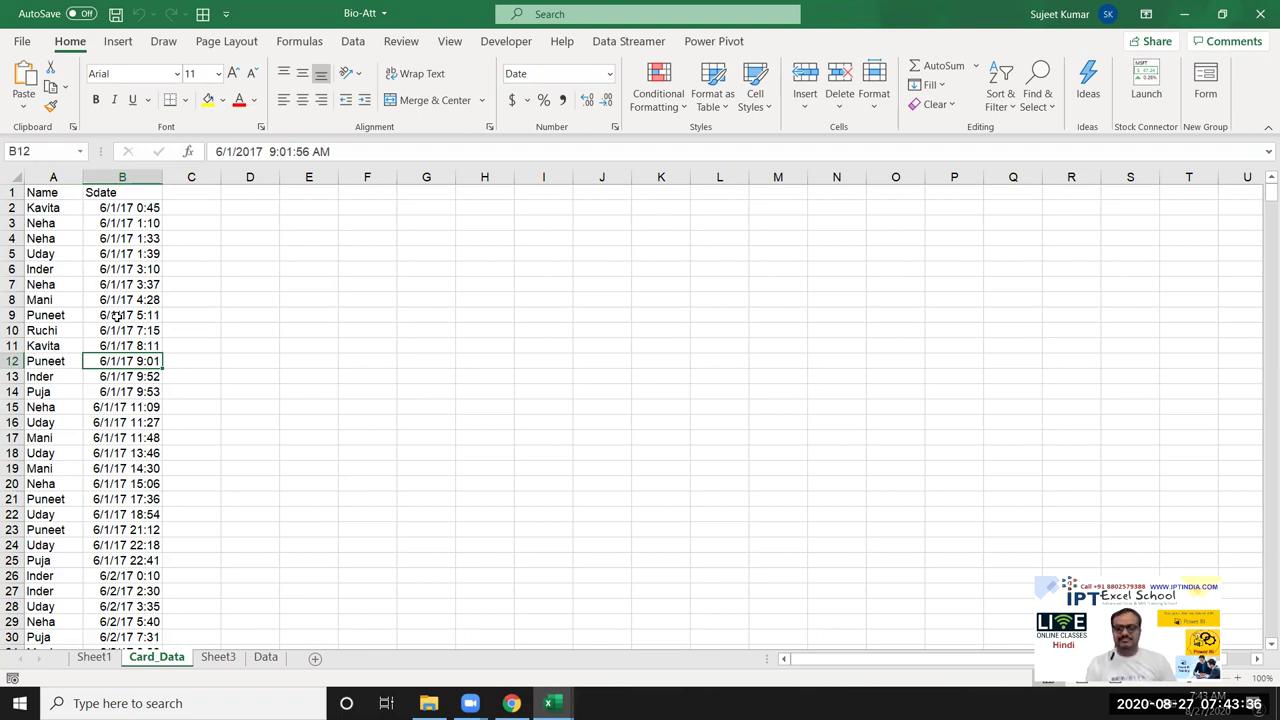
{"action": "left_click", "coordinate": [126, 208]}
Step: Select the first four punch times and both columns, then go to Sheet1's attendance pivot
{"action": "left_click_drag", "start_coordinate": [126, 208], "coordinate": [118, 255]}
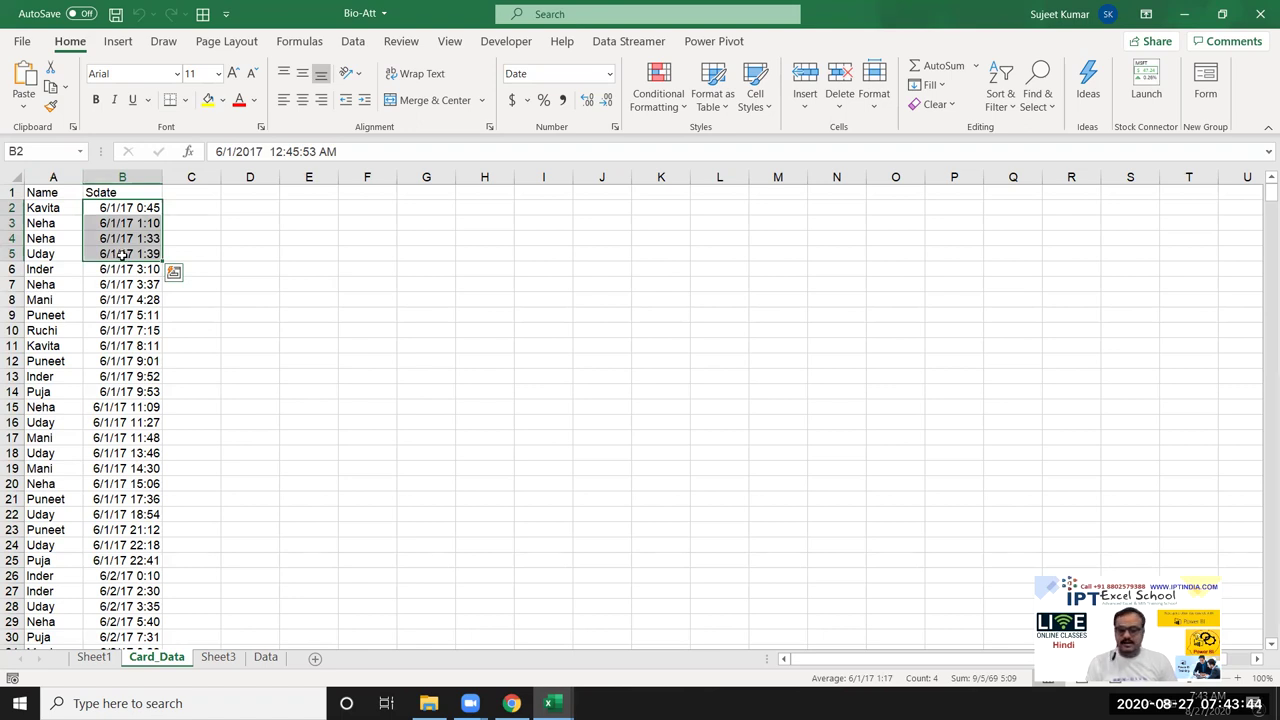
{"action": "left_click_drag", "start_coordinate": [55, 178], "coordinate": [83, 178]}
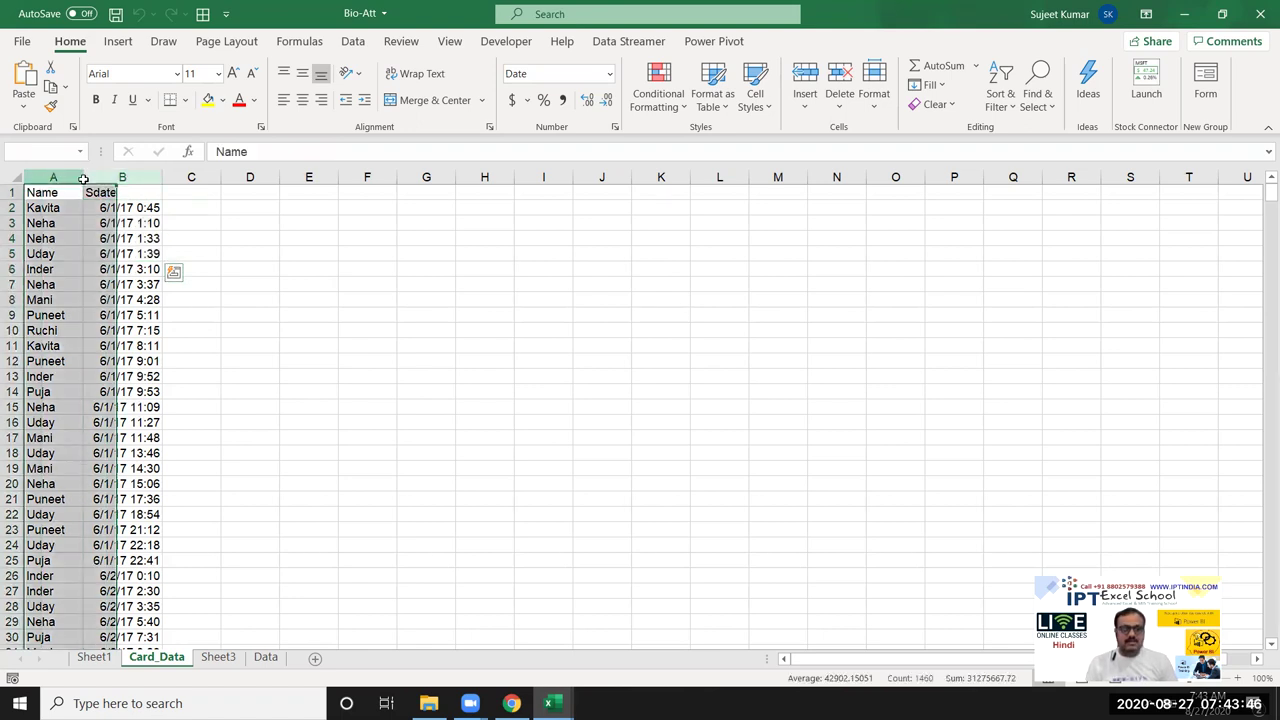
{"action": "left_click", "coordinate": [122, 238]}
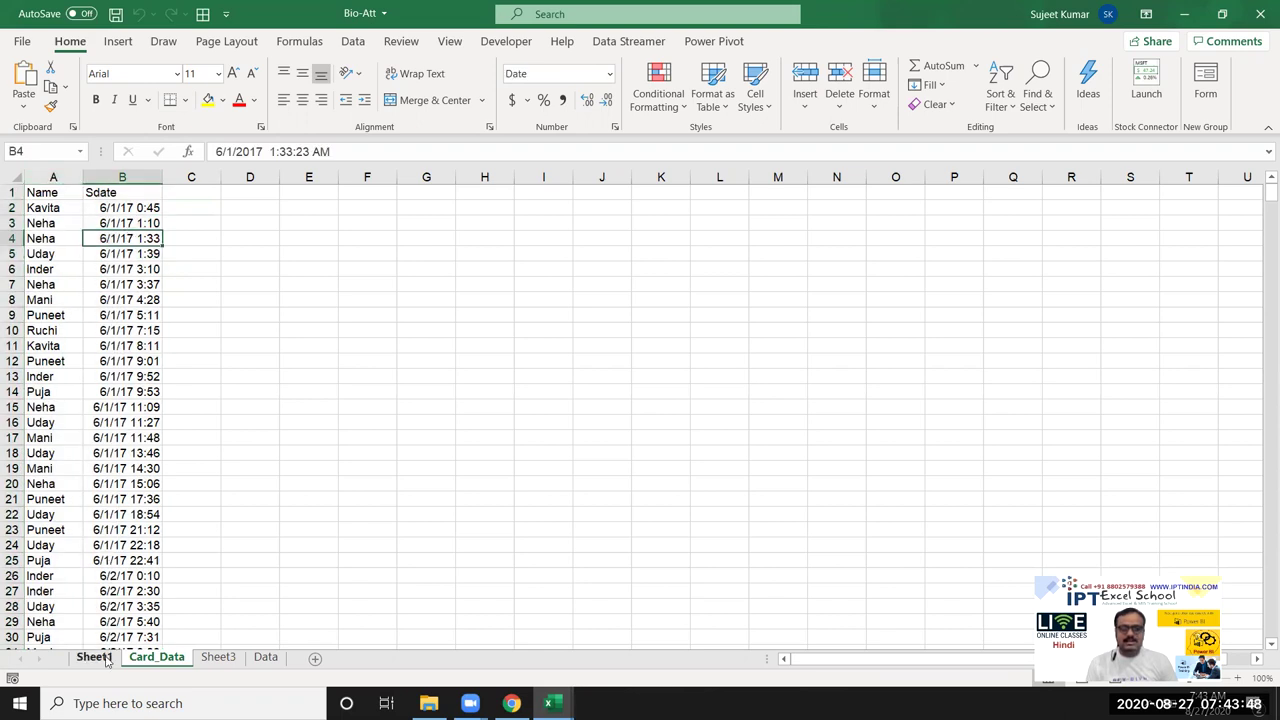
{"action": "left_click", "coordinate": [95, 657]}
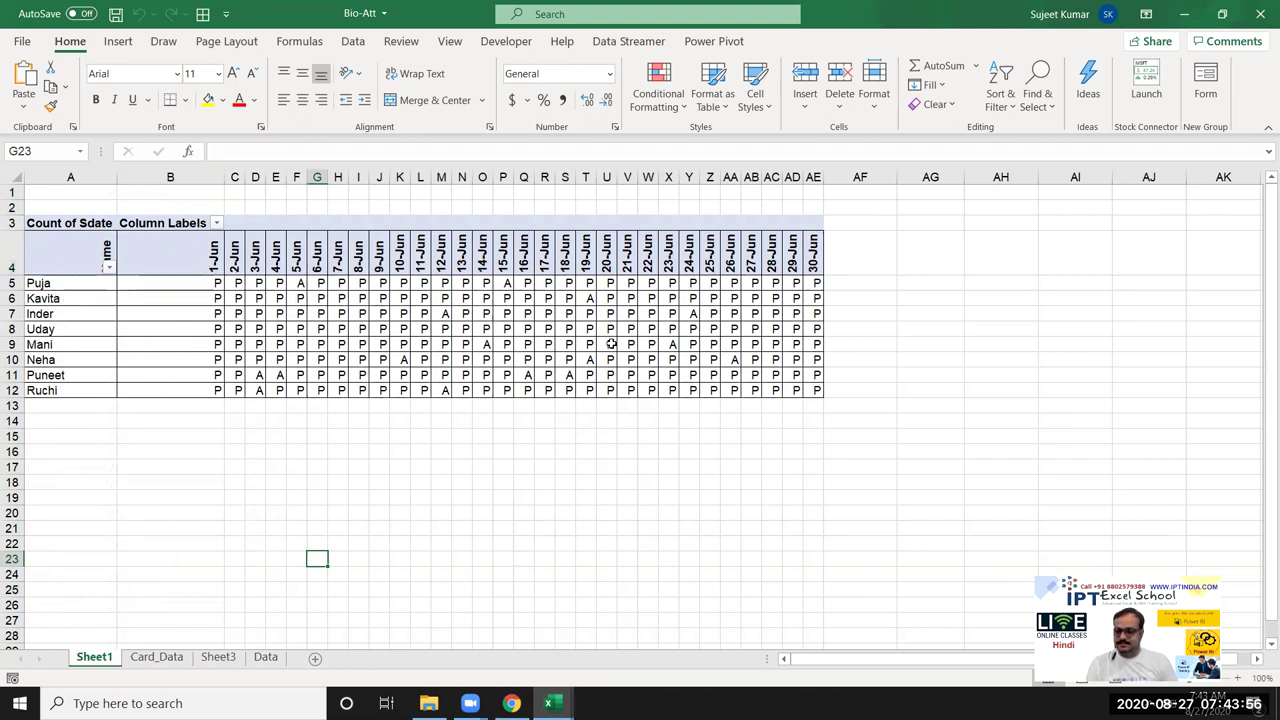
Step: Go to the Data sheet and select its IN and OUT columns
{"action": "left_click", "coordinate": [267, 658]}
{"action": "left_click", "coordinate": [380, 417]}
{"action": "left_click", "coordinate": [395, 448]}
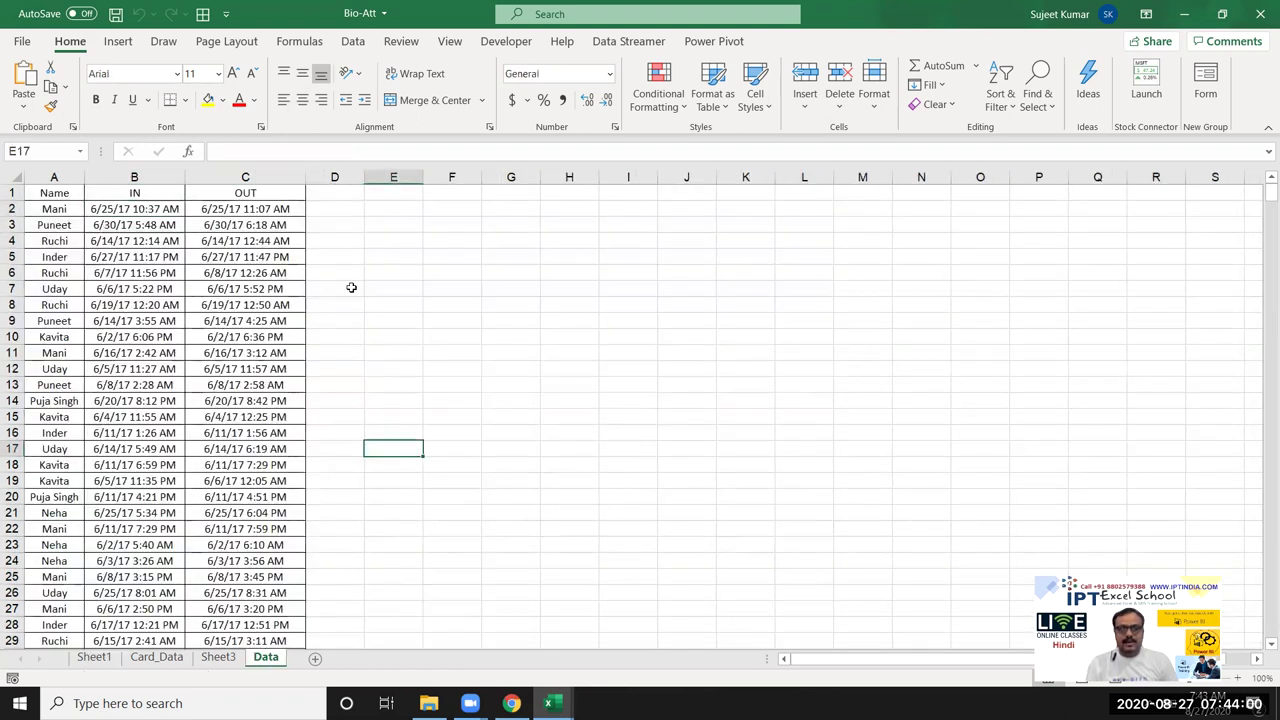
{"action": "left_click", "coordinate": [140, 177]}
{"action": "left_click", "coordinate": [245, 177]}
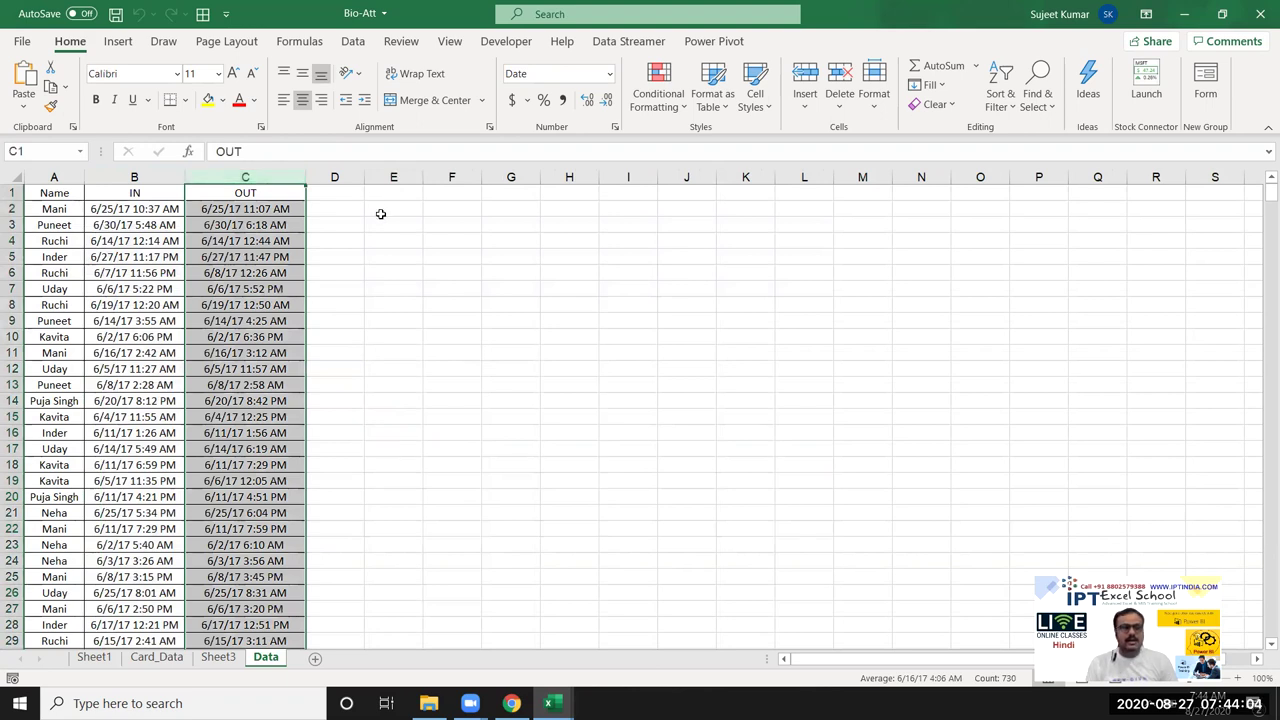
Step: Check Mani's IN and OUT times in B2 and C2, then move to Sheet3
{"action": "left_click", "coordinate": [58, 207]}
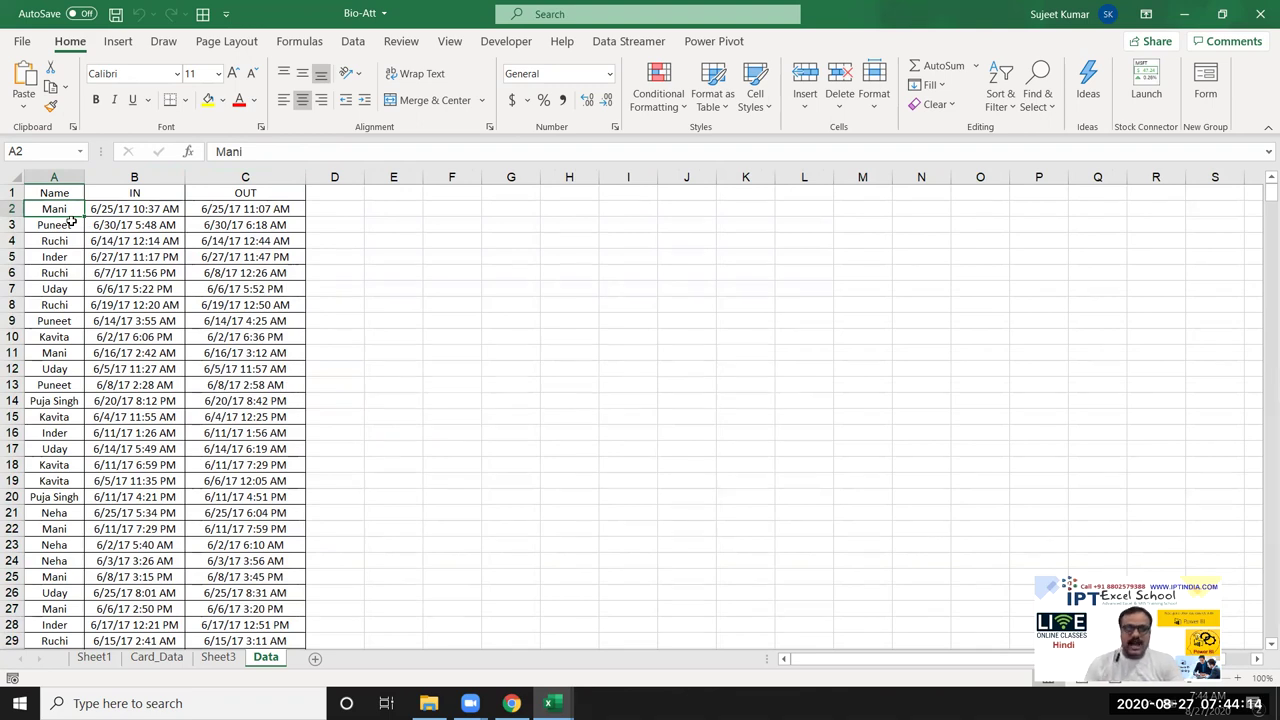
{"action": "key", "text": "Right"}
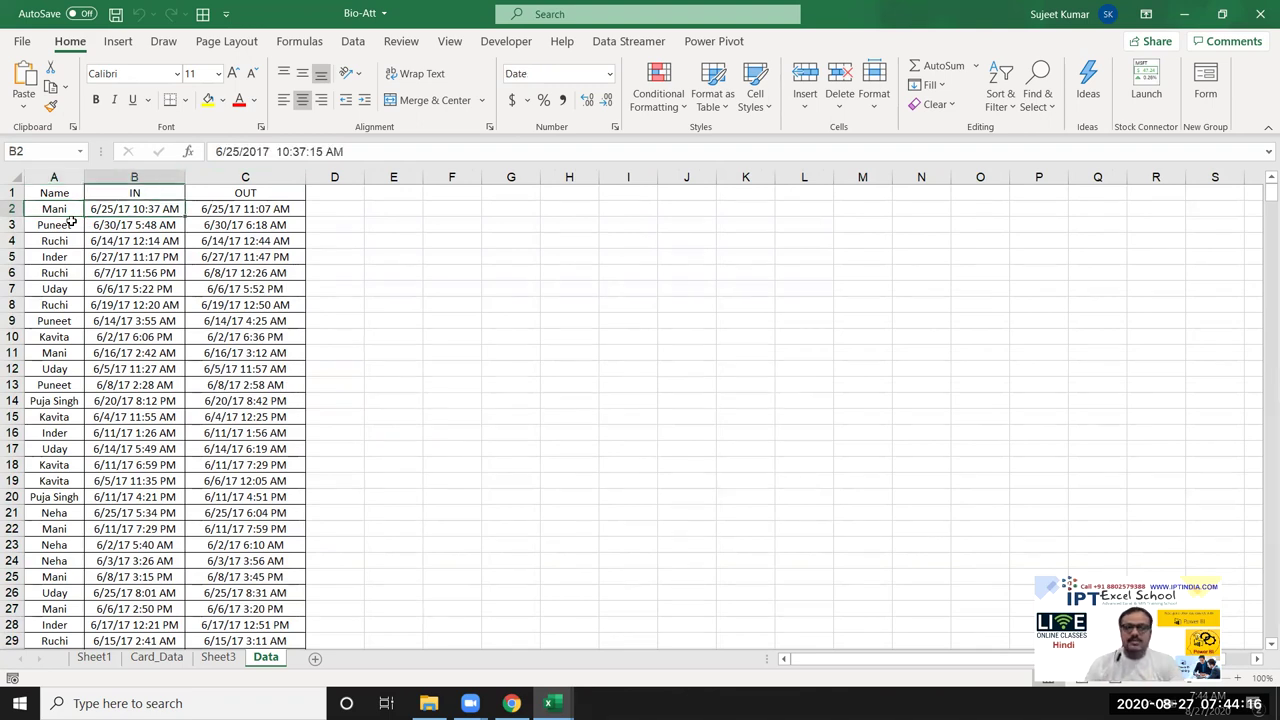
{"action": "key", "text": "Right"}
{"action": "key", "text": "Left"}
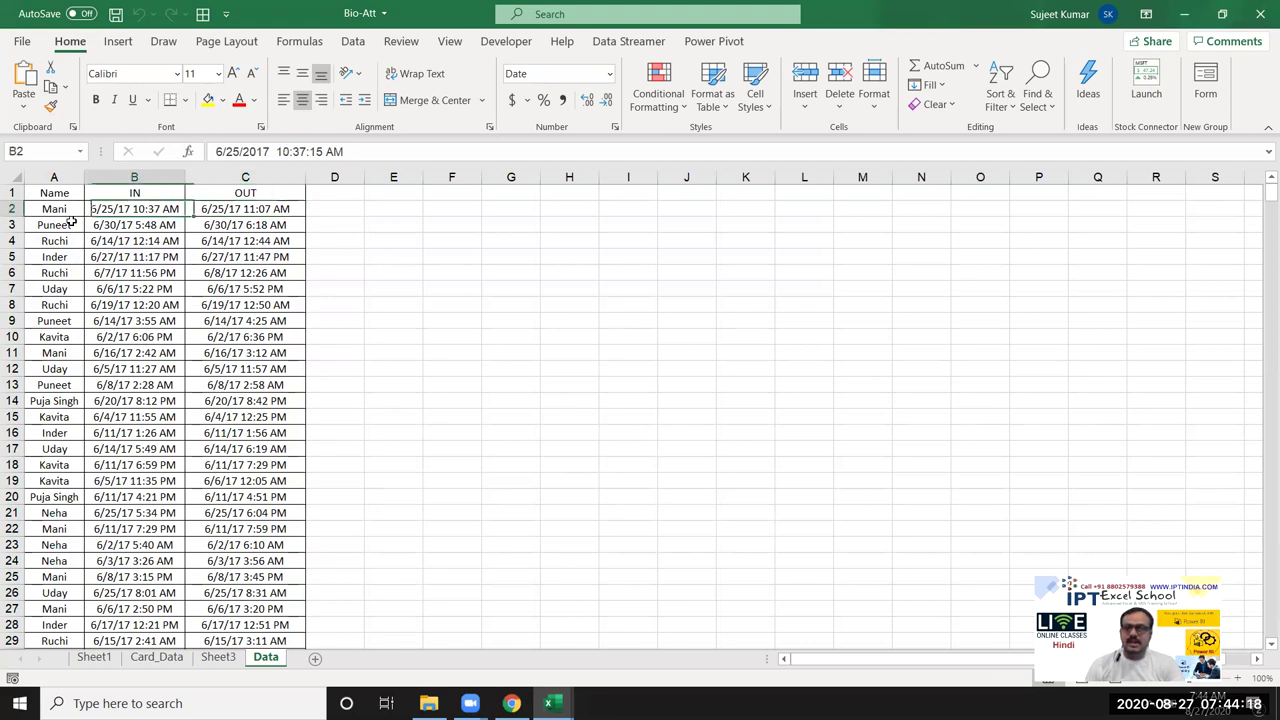
{"action": "key", "text": "Right"}
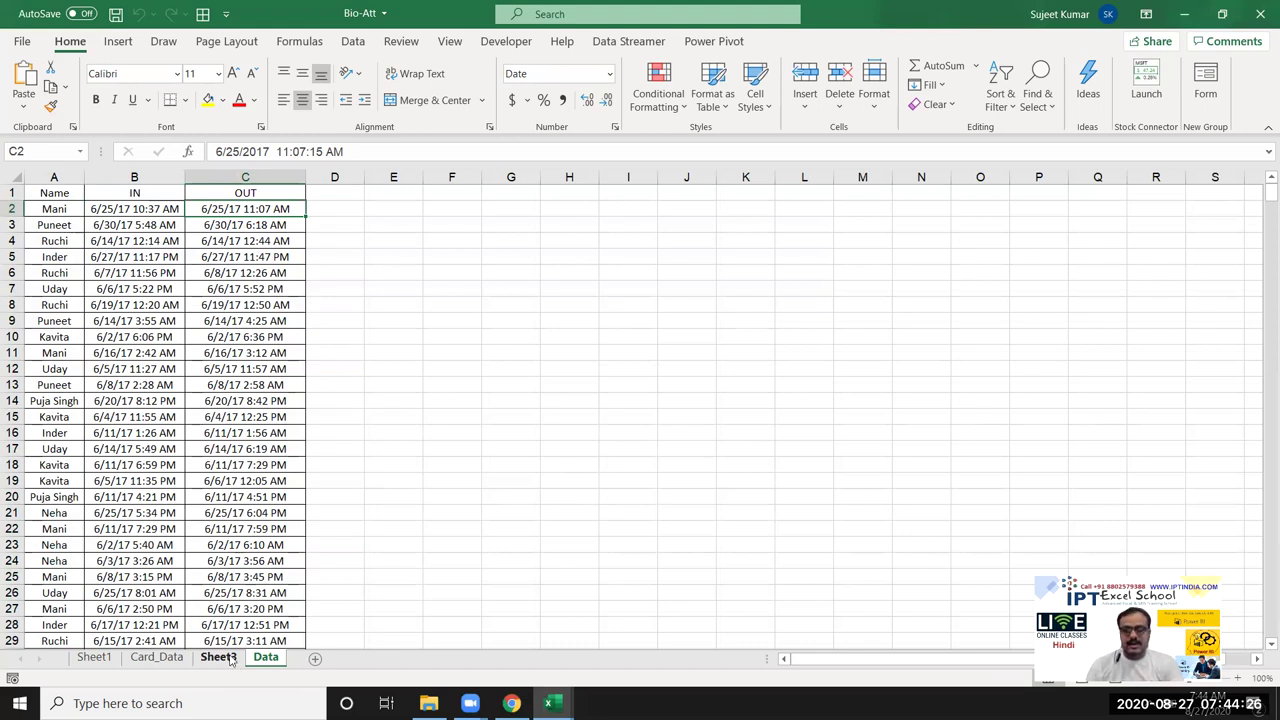
{"action": "left_click", "coordinate": [228, 660]}
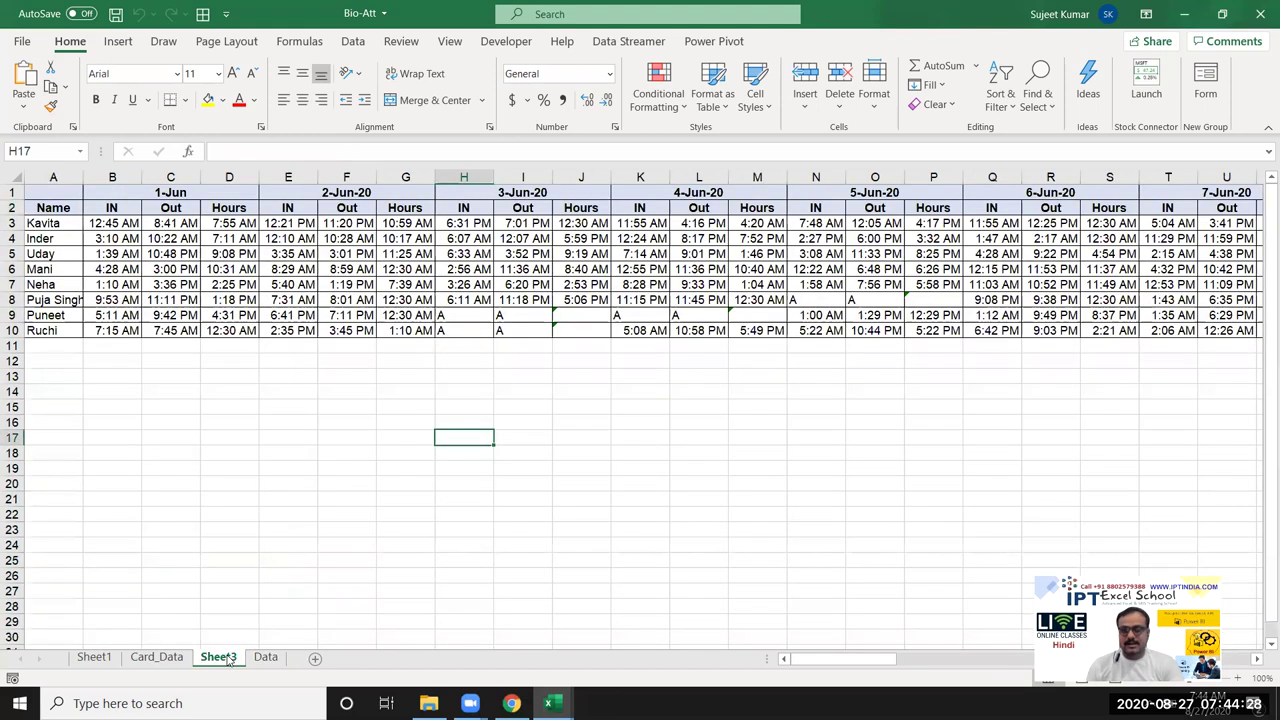
Step: Review the 1-Jun Hours formulas on Sheet3, including D4 and G9, and Puneet's Out time
{"action": "left_click", "coordinate": [235, 481]}
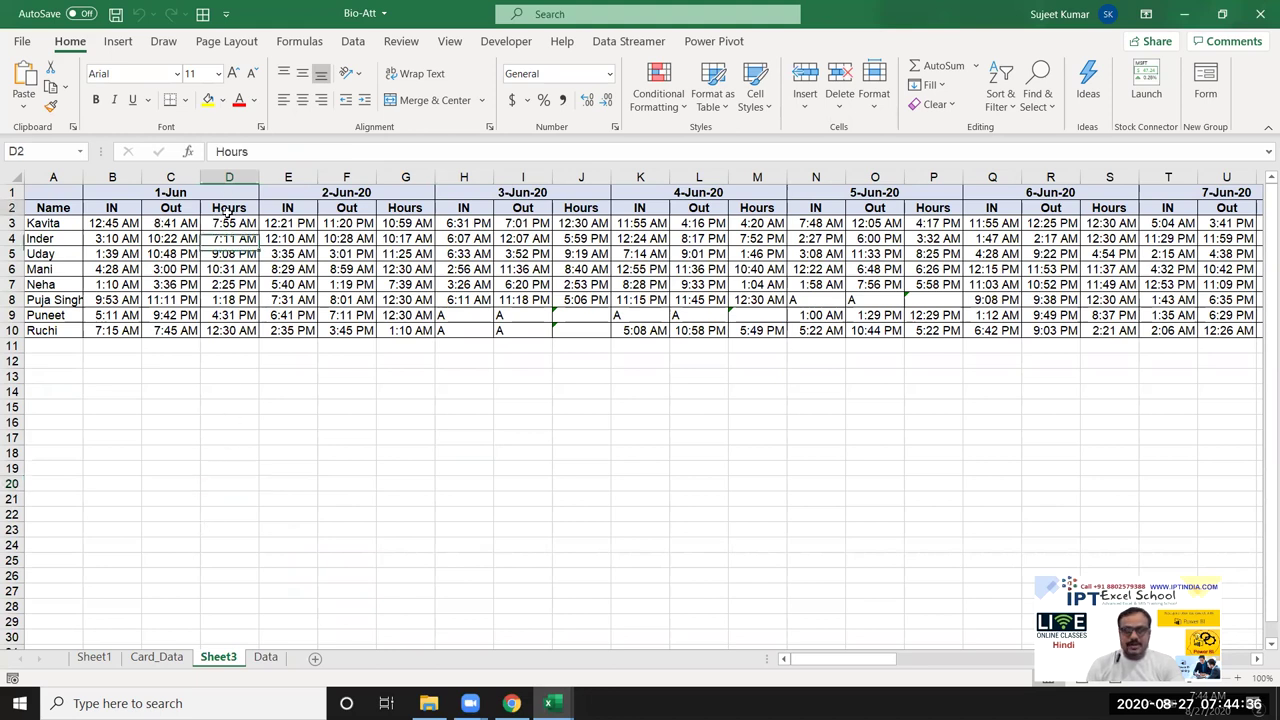
{"action": "left_click_drag", "start_coordinate": [226, 222], "coordinate": [224, 278]}
{"action": "left_click", "coordinate": [222, 240]}
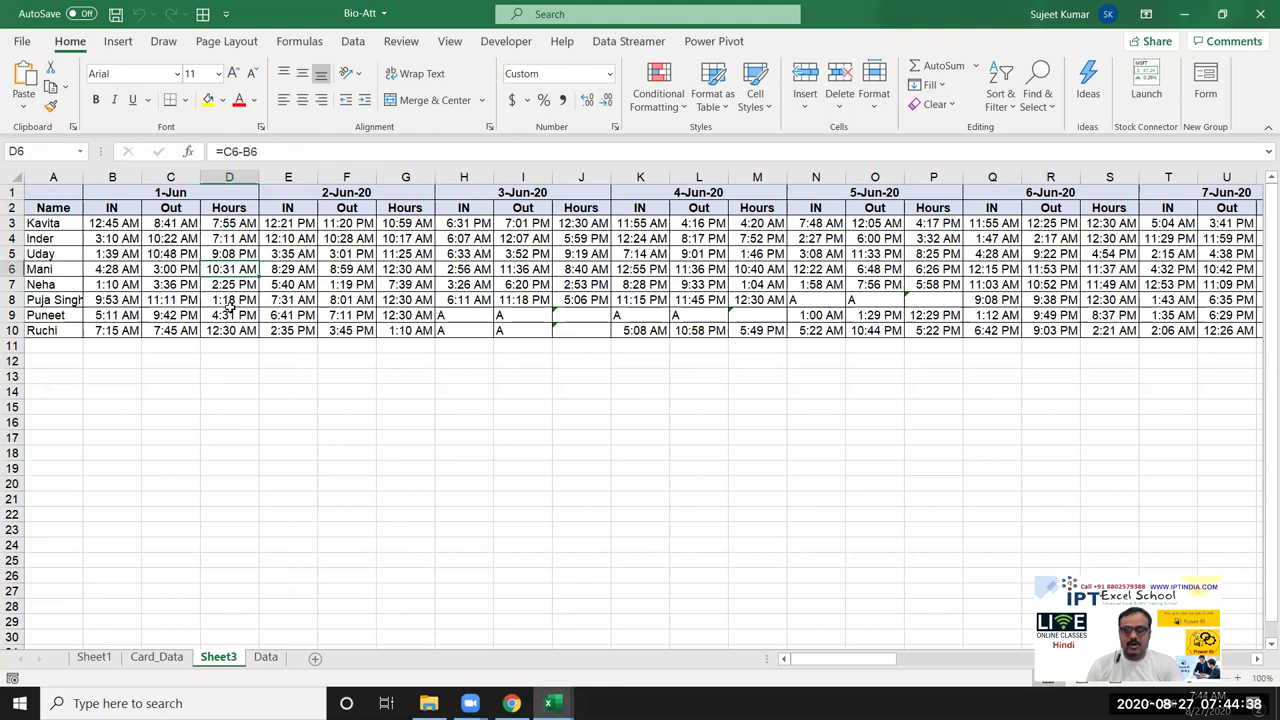
{"action": "left_click_drag", "start_coordinate": [228, 346], "coordinate": [216, 228]}
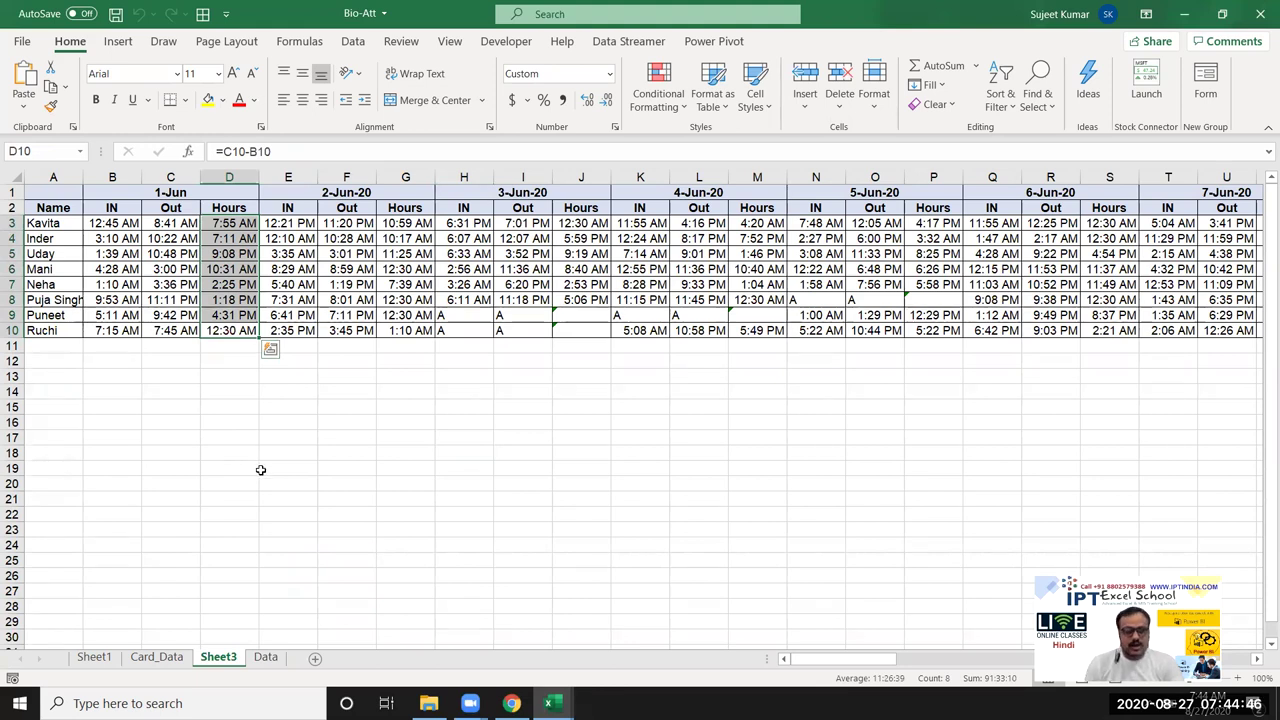
{"action": "left_click", "coordinate": [392, 316]}
{"action": "left_click", "coordinate": [170, 316]}
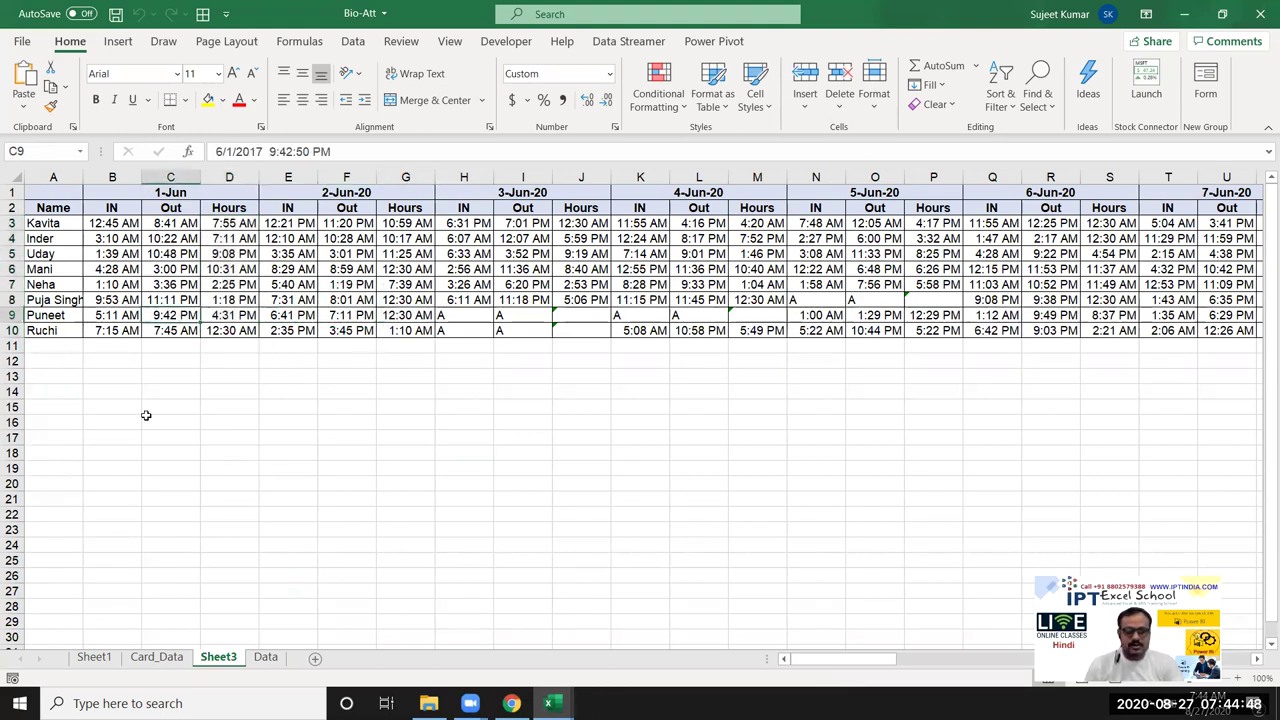
Step: Revisit the Name and Sdate columns on Card_Data, then the Data sheet
{"action": "left_click", "coordinate": [162, 660]}
{"action": "left_click_drag", "start_coordinate": [53, 177], "coordinate": [130, 177]}
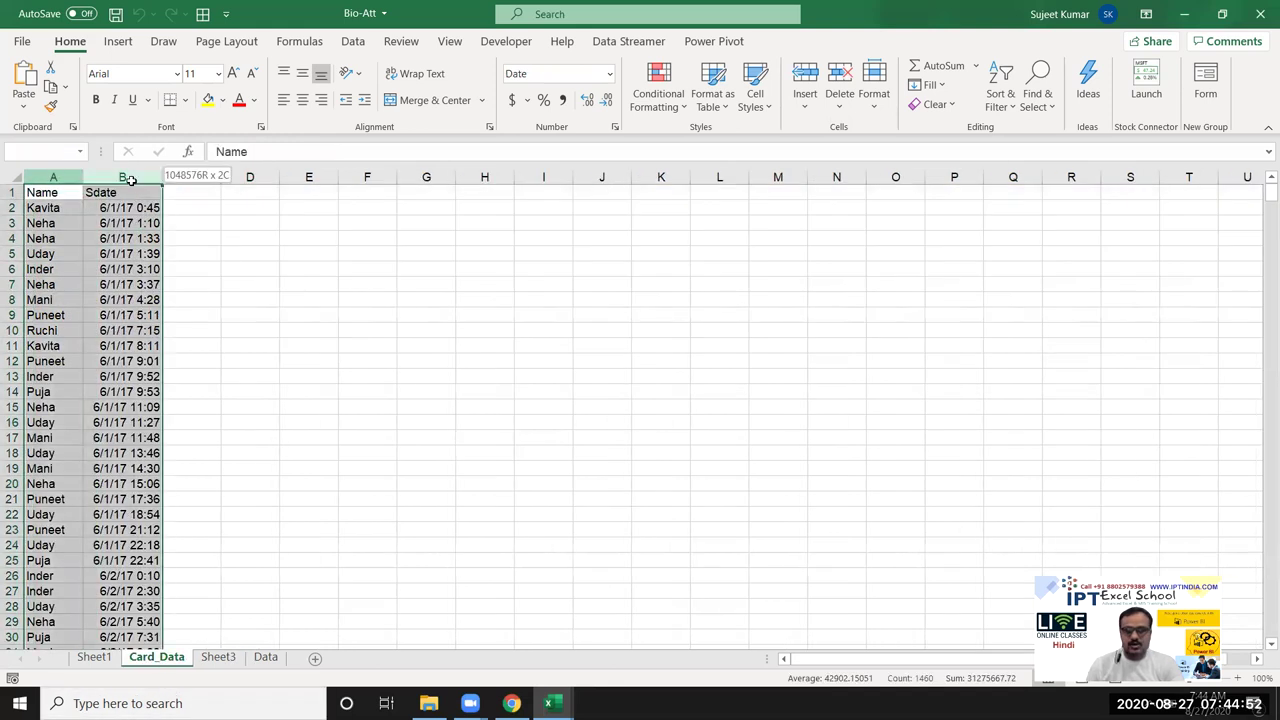
{"action": "left_click", "coordinate": [266, 657]}
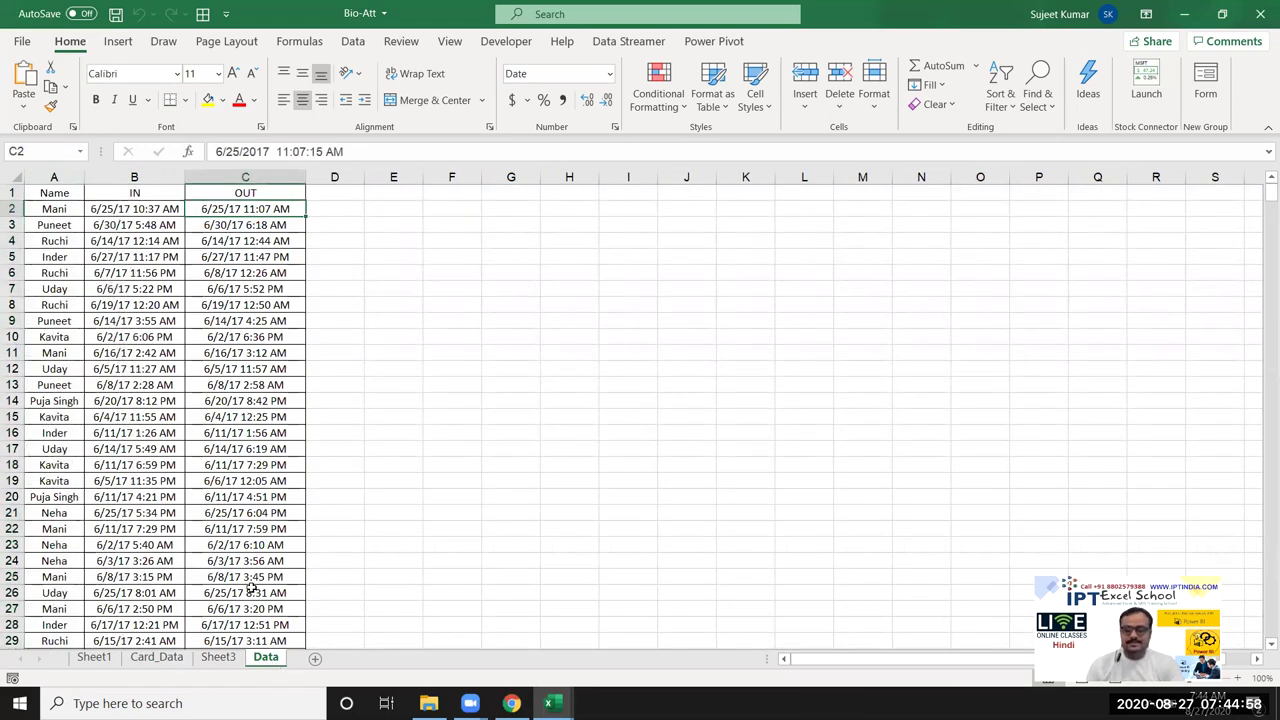
Step: Permanently delete the old Sheet1 pivot sheet
{"action": "left_click", "coordinate": [96, 657]}
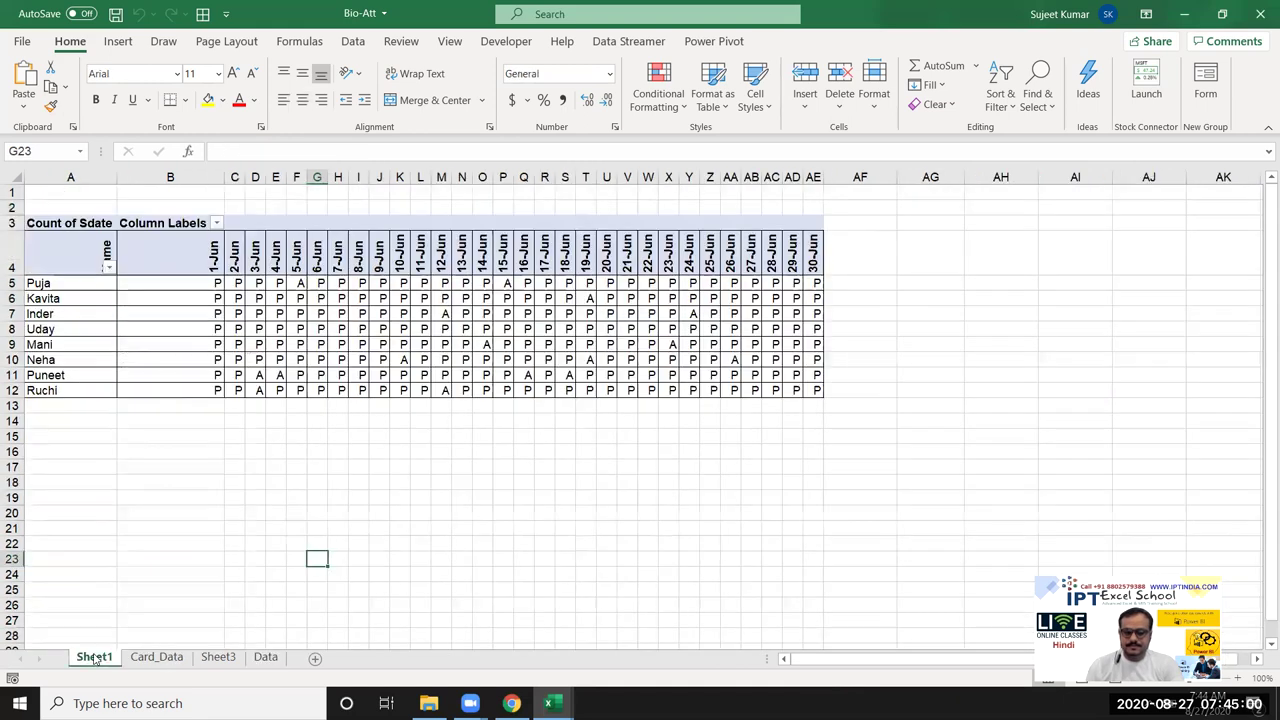
{"action": "right_click", "coordinate": [96, 657]}
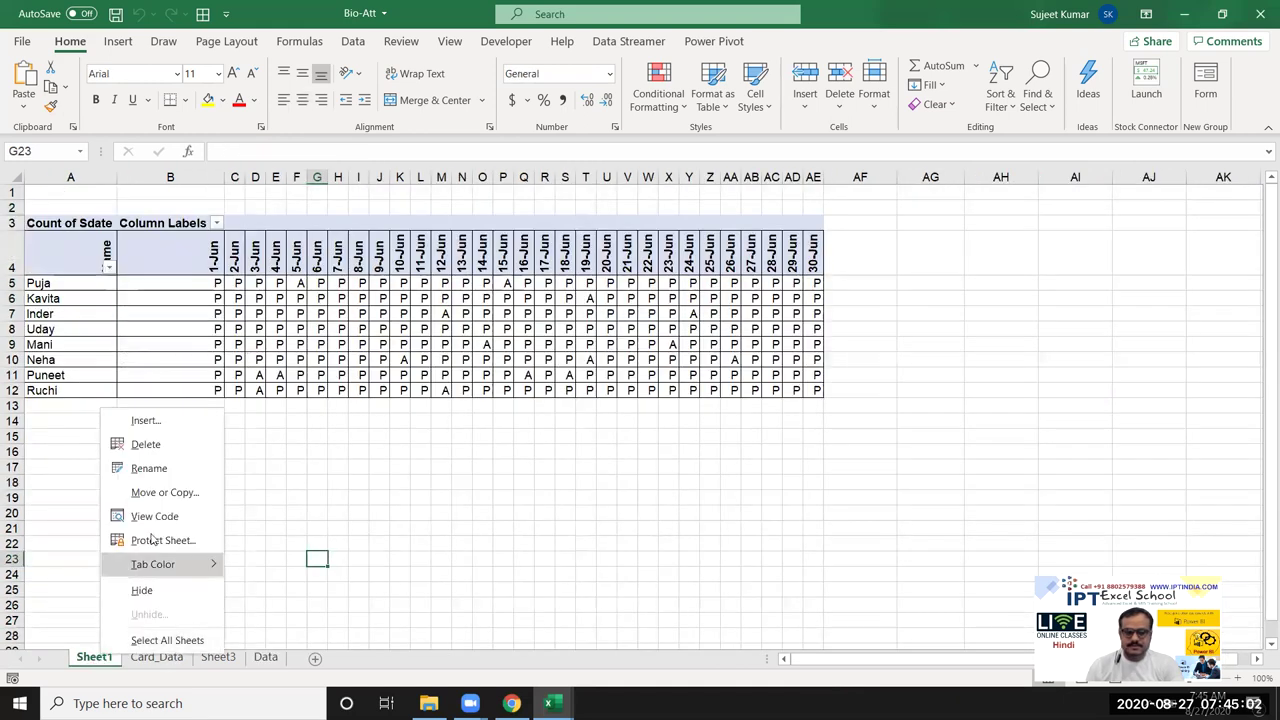
{"action": "left_click", "coordinate": [150, 447]}
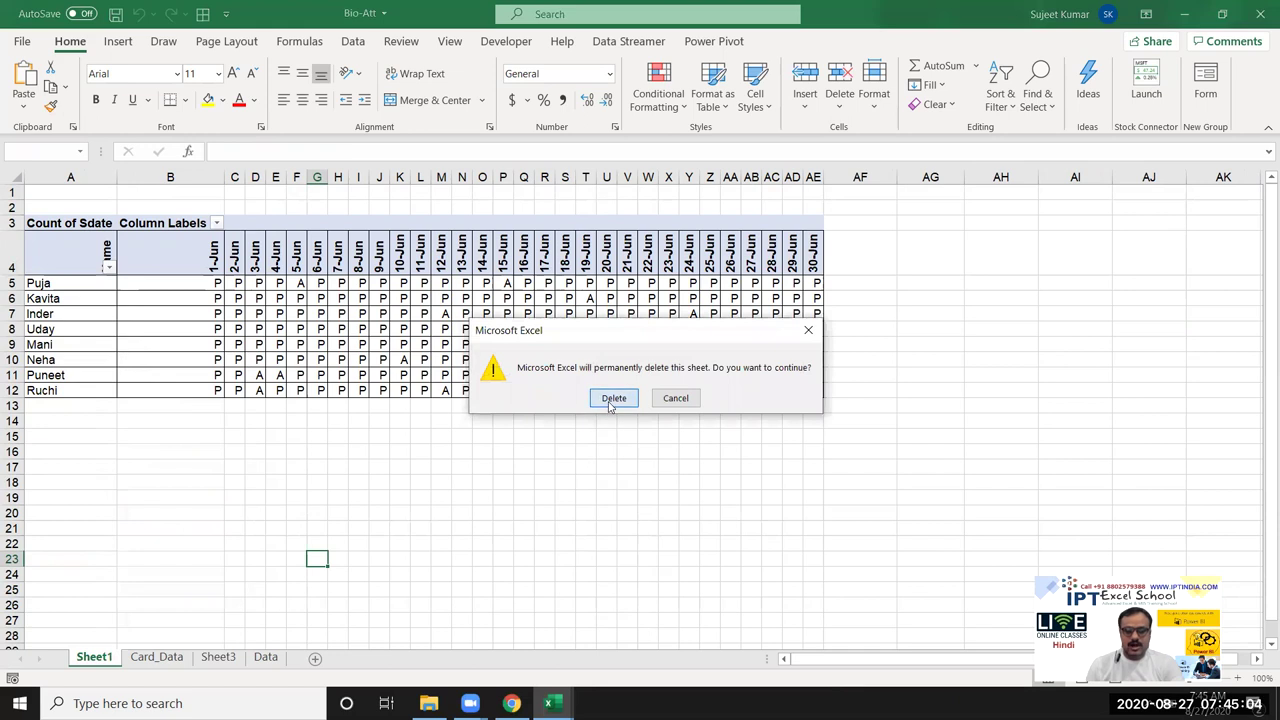
{"action": "left_click", "coordinate": [612, 401]}
Step: Create a new PivotTable from the Card_Data range on a new worksheet
{"action": "left_click", "coordinate": [95, 241]}
{"action": "left_click", "coordinate": [56, 192]}
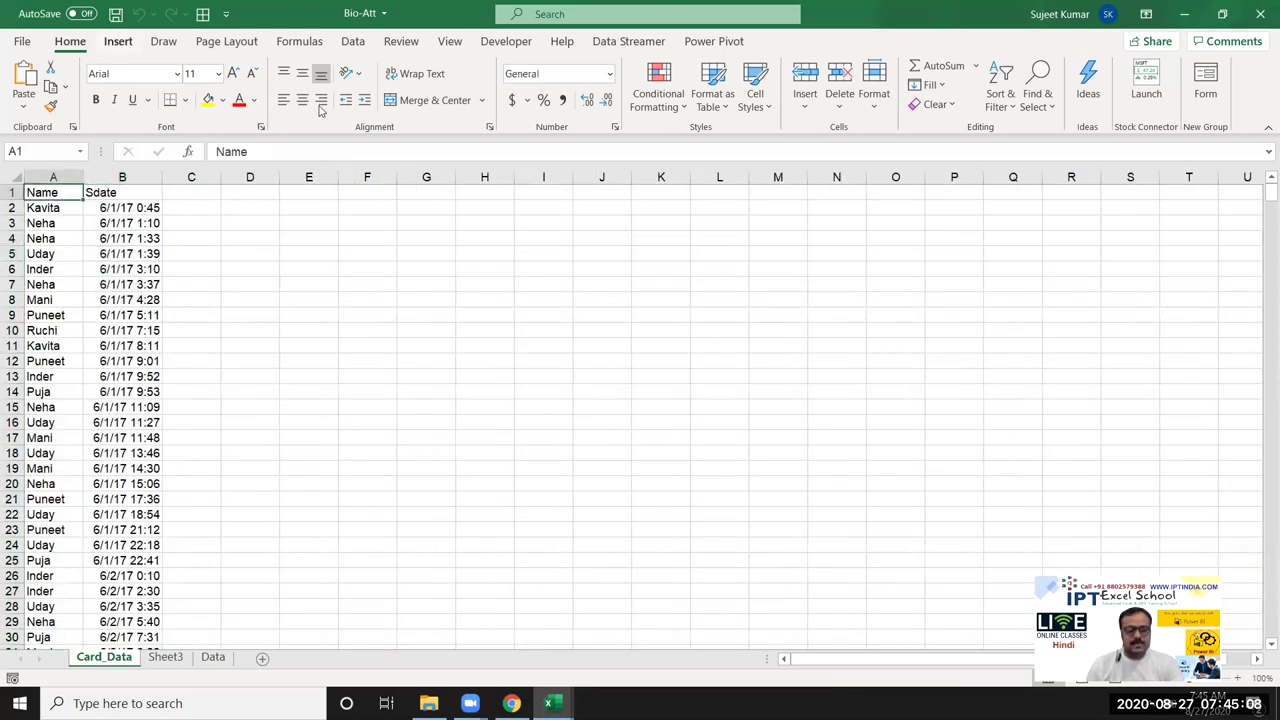
{"action": "left_click", "coordinate": [118, 41]}
{"action": "left_click", "coordinate": [30, 80]}
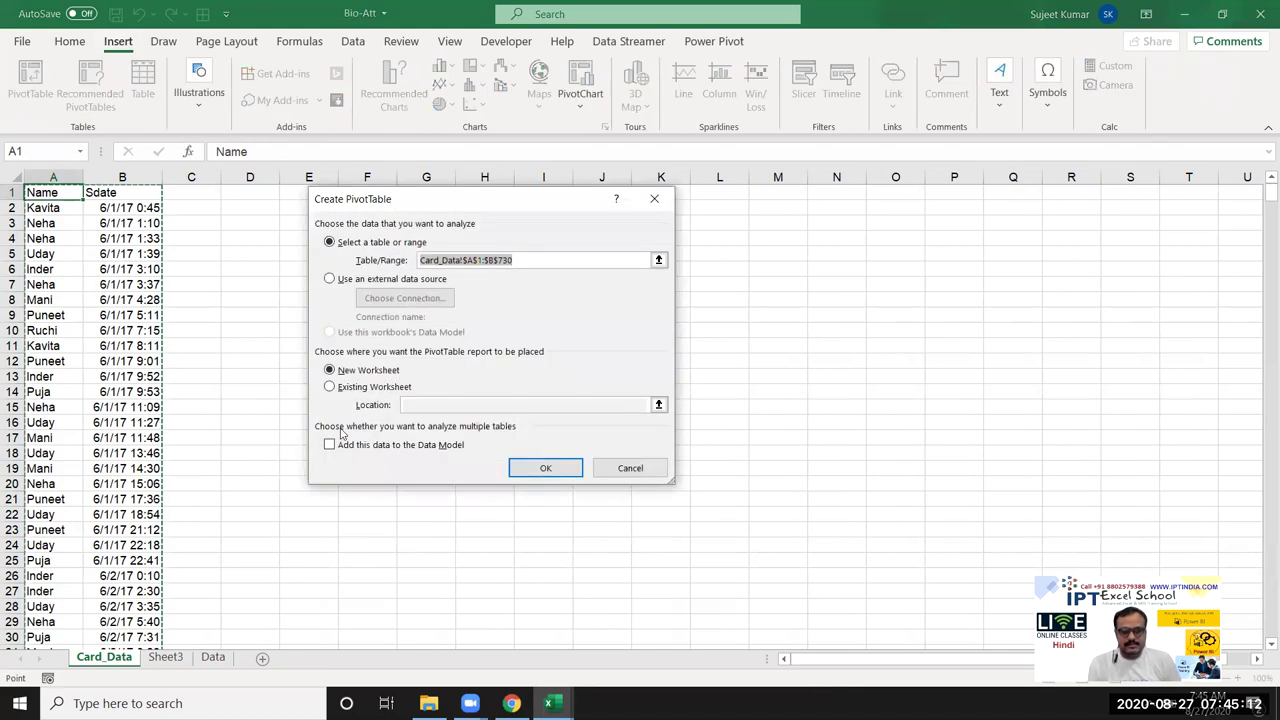
{"action": "left_click", "coordinate": [563, 474]}
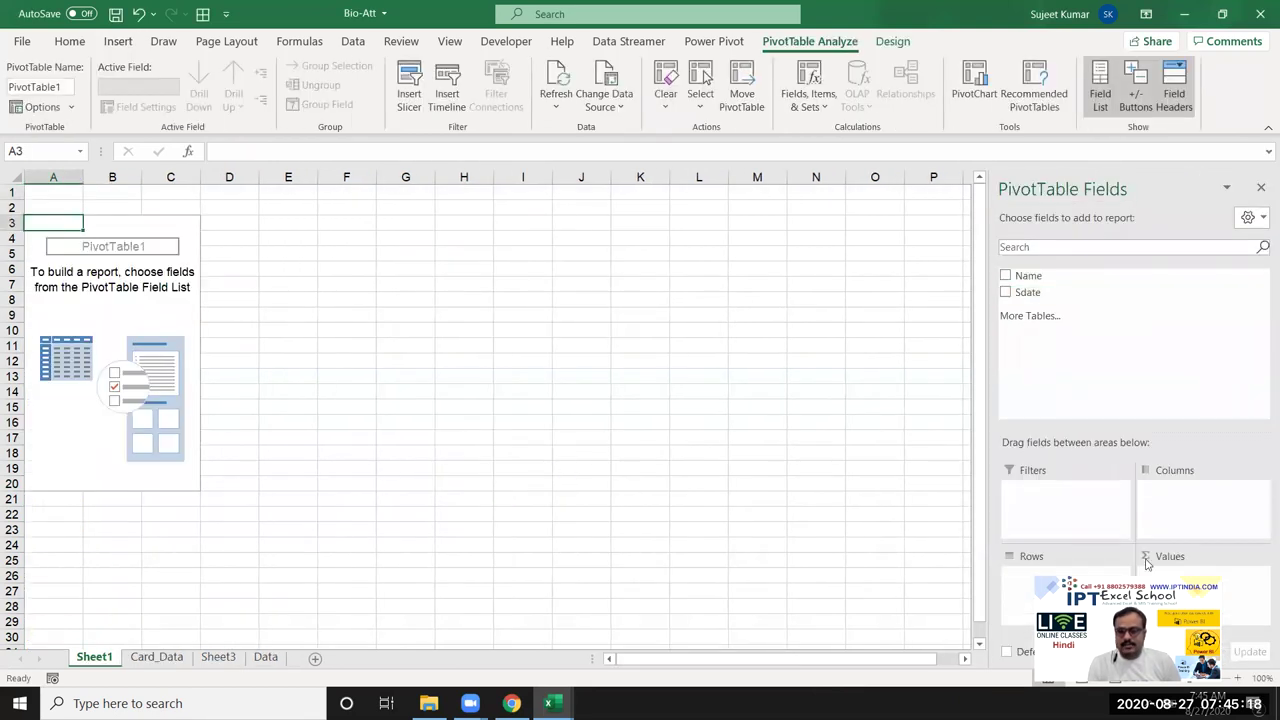
Step: Put Name in the pivot rows and Sdate in the columns
{"action": "mouse_move", "coordinate": [1040, 276]}
{"action": "left_mouse_down"}
{"action": "mouse_move", "coordinate": [1020, 595]}
{"action": "mouse_move", "coordinate": [86, 243]}
{"action": "mouse_move", "coordinate": [77, 300]}
{"action": "left_mouse_up"}
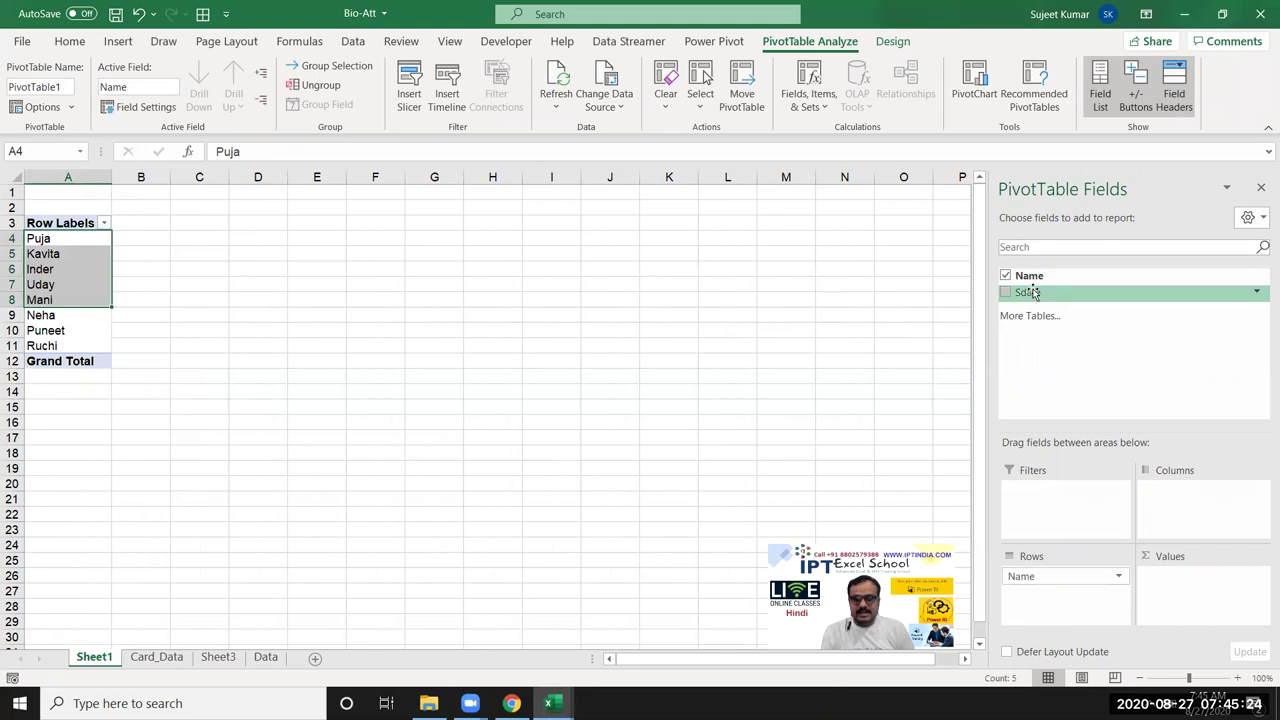
{"action": "left_click_drag", "start_coordinate": [1032, 295], "coordinate": [1193, 523]}
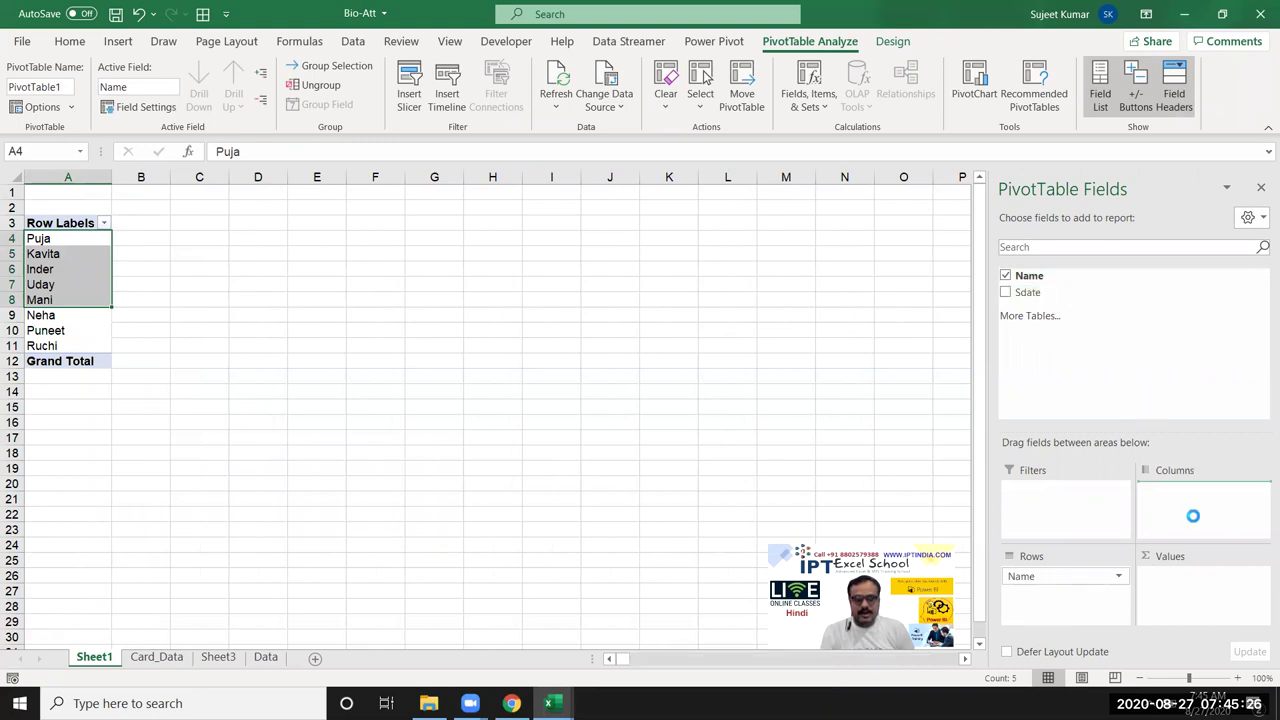
{"action": "left_click_drag", "start_coordinate": [156, 238], "coordinate": [657, 236]}
Step: Ungroup the pivot's date headers and regroup the timestamps by Months
{"action": "left_click", "coordinate": [540, 298]}
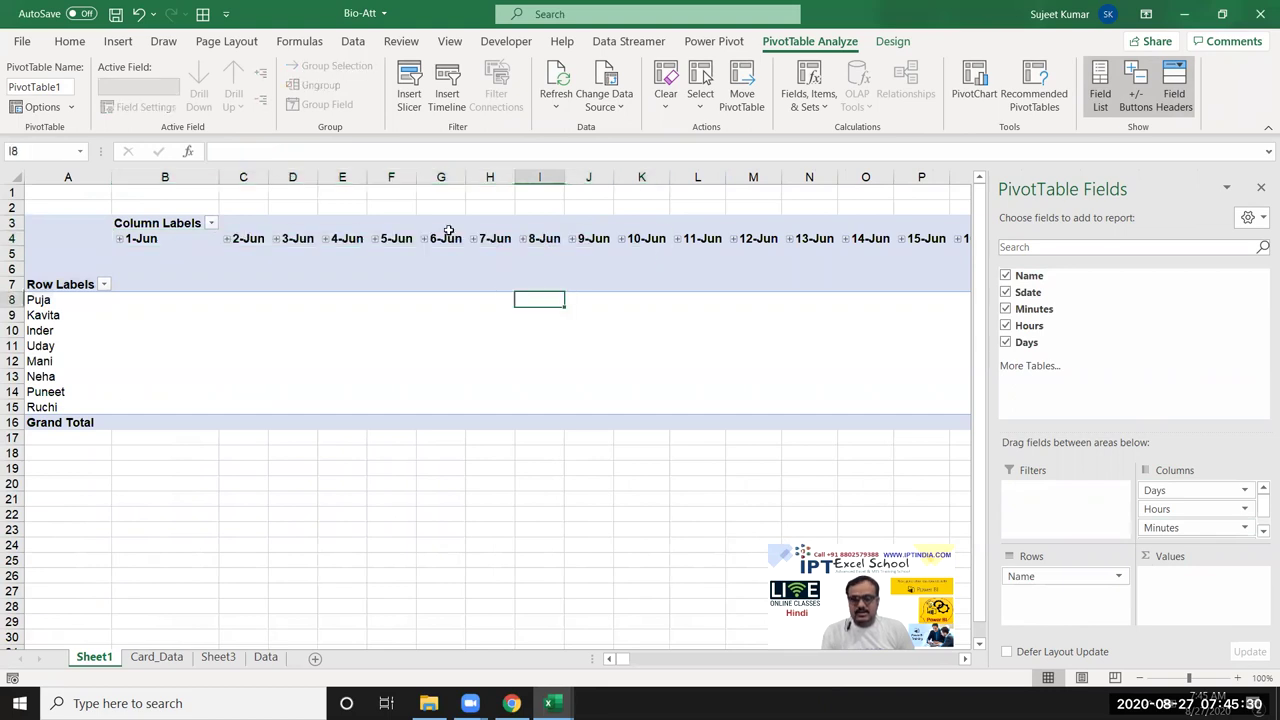
{"action": "left_click", "coordinate": [445, 238]}
{"action": "right_click", "coordinate": [445, 238]}
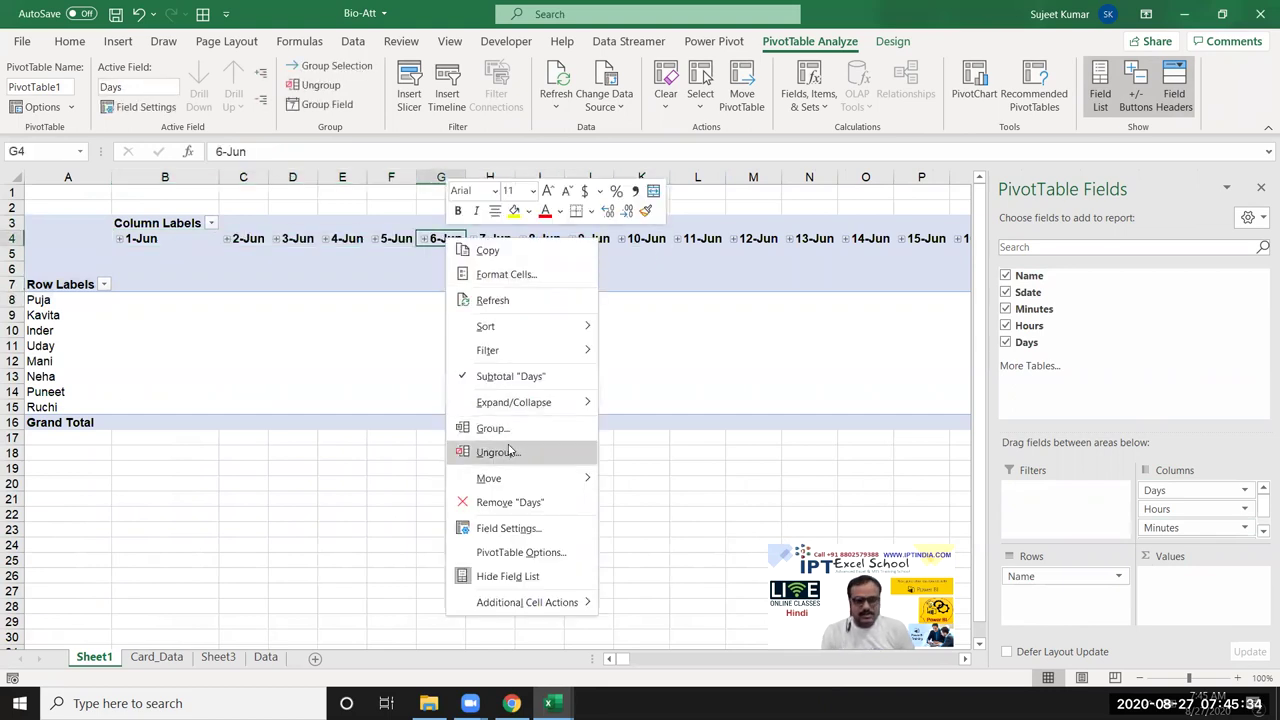
{"action": "left_click", "coordinate": [508, 452]}
{"action": "left_click", "coordinate": [451, 230]}
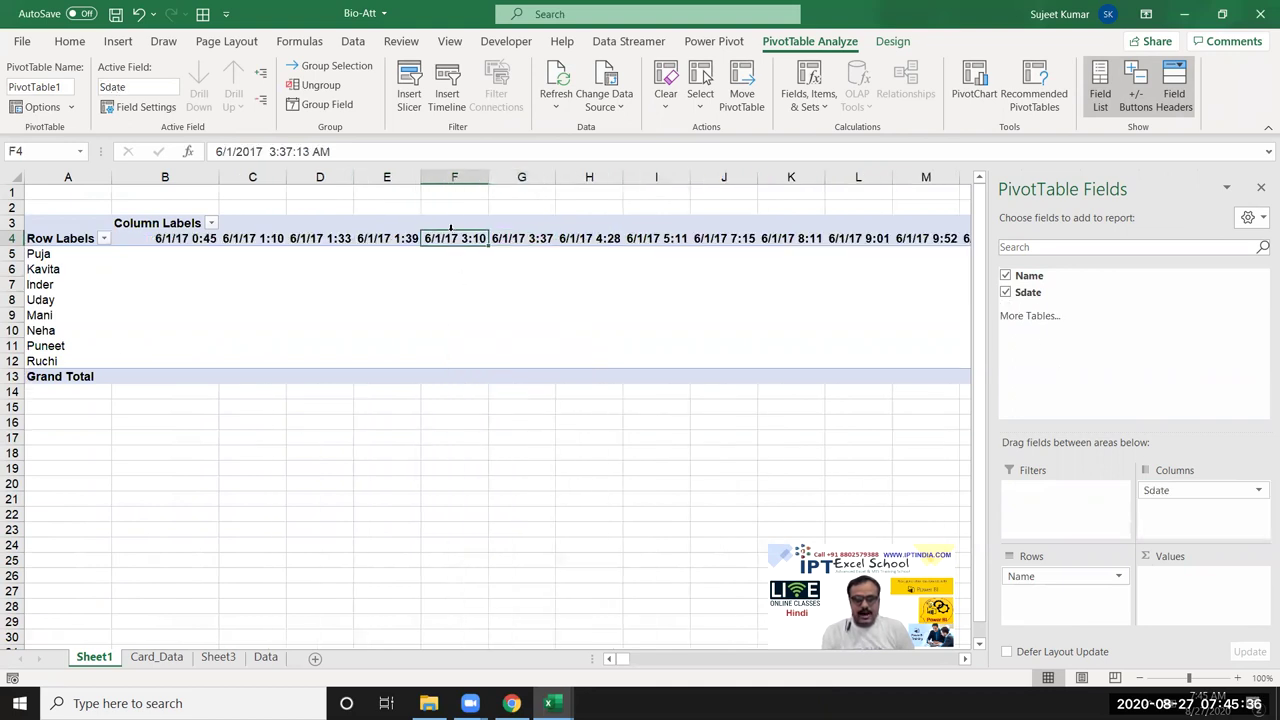
{"action": "right_click", "coordinate": [451, 230]}
{"action": "left_click", "coordinate": [503, 422]}
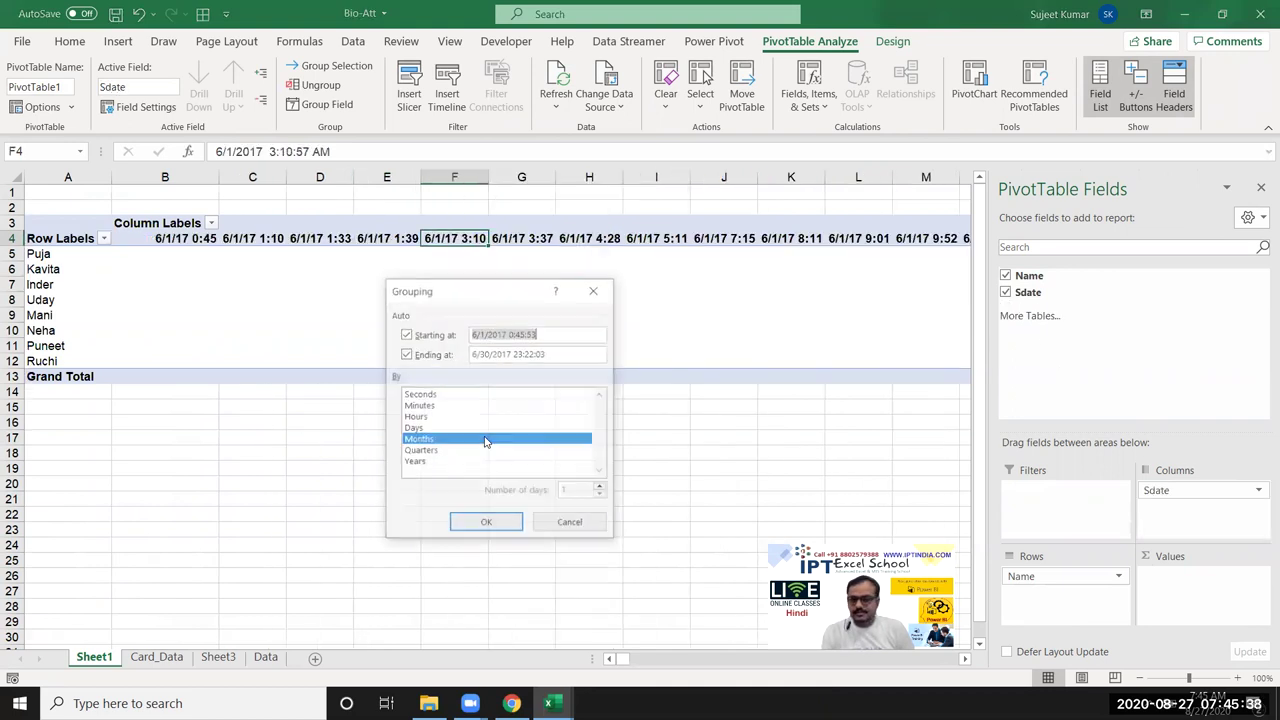
{"action": "left_click", "coordinate": [483, 522]}
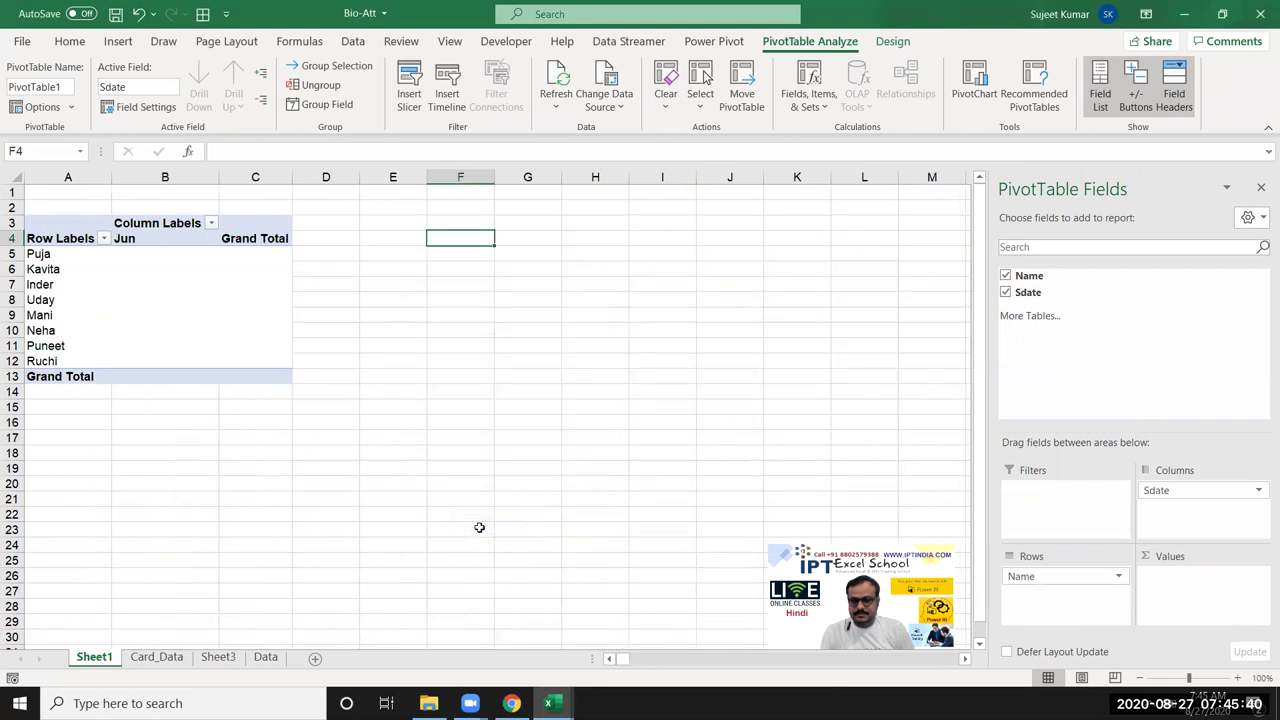
Step: Change the grouping to Days only and add Sdate to Values as Count of Sdate
{"action": "left_click", "coordinate": [158, 242]}
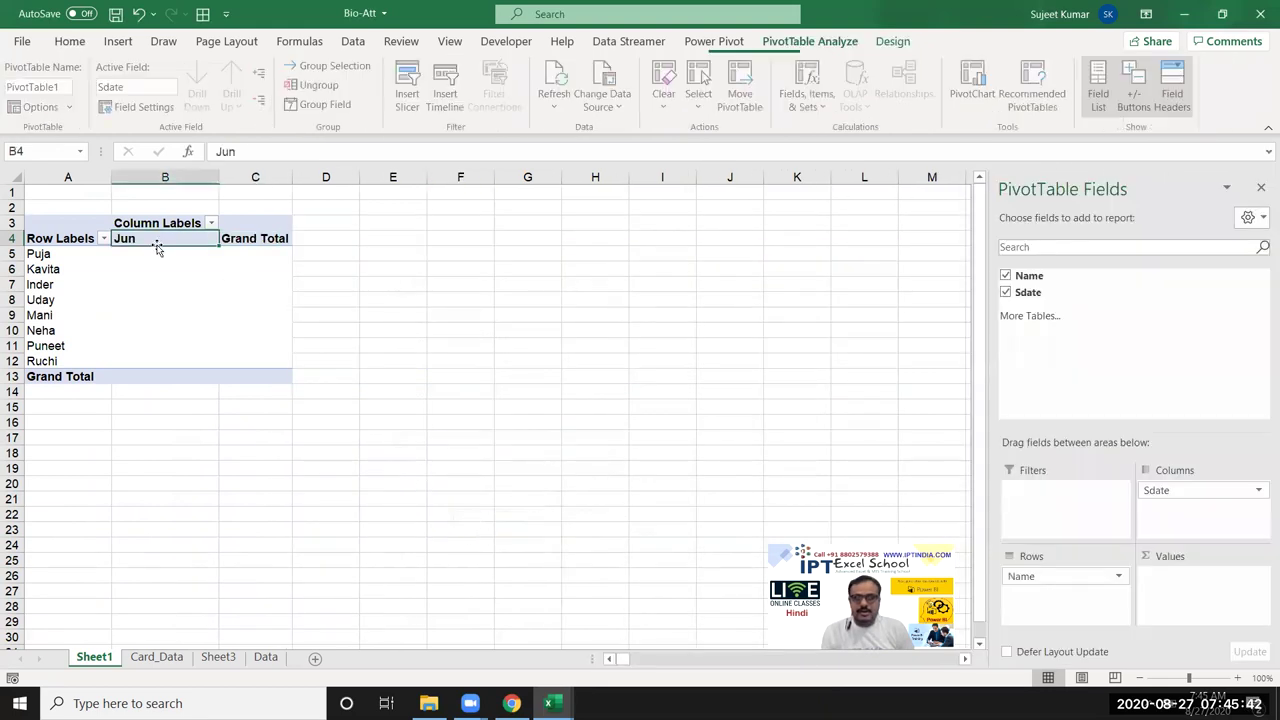
{"action": "right_click", "coordinate": [158, 243]}
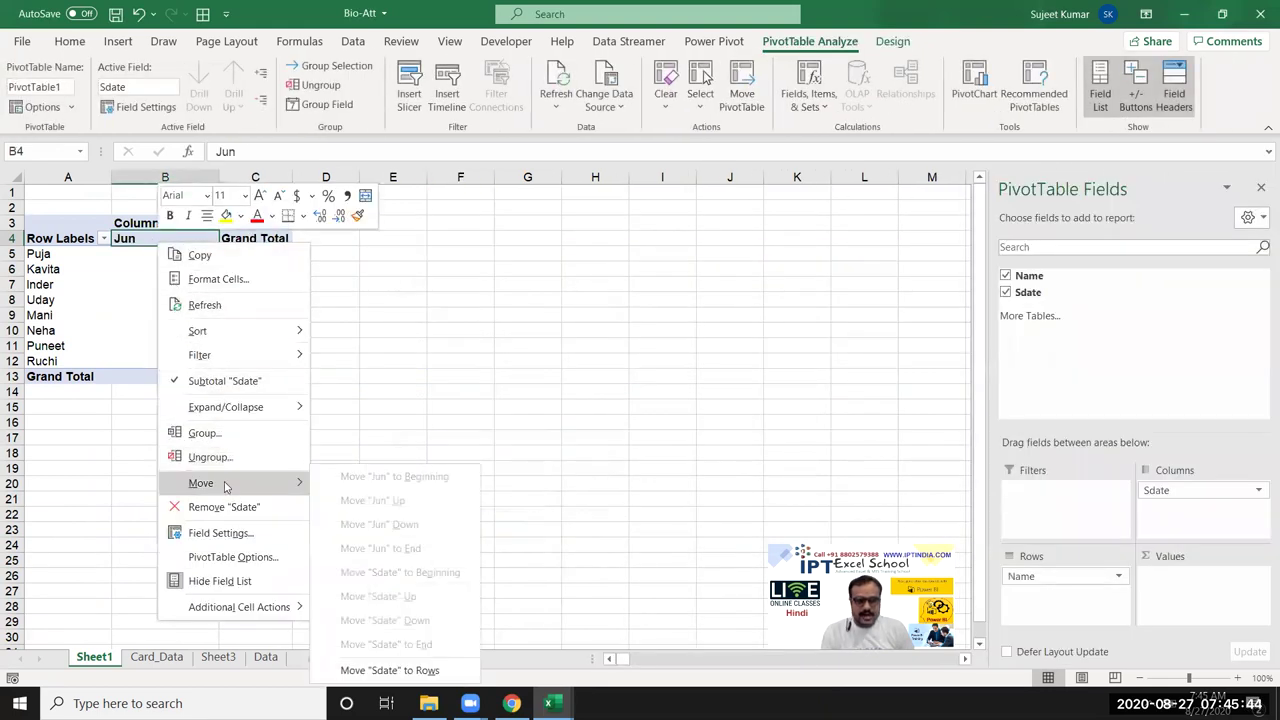
{"action": "left_click", "coordinate": [213, 437]}
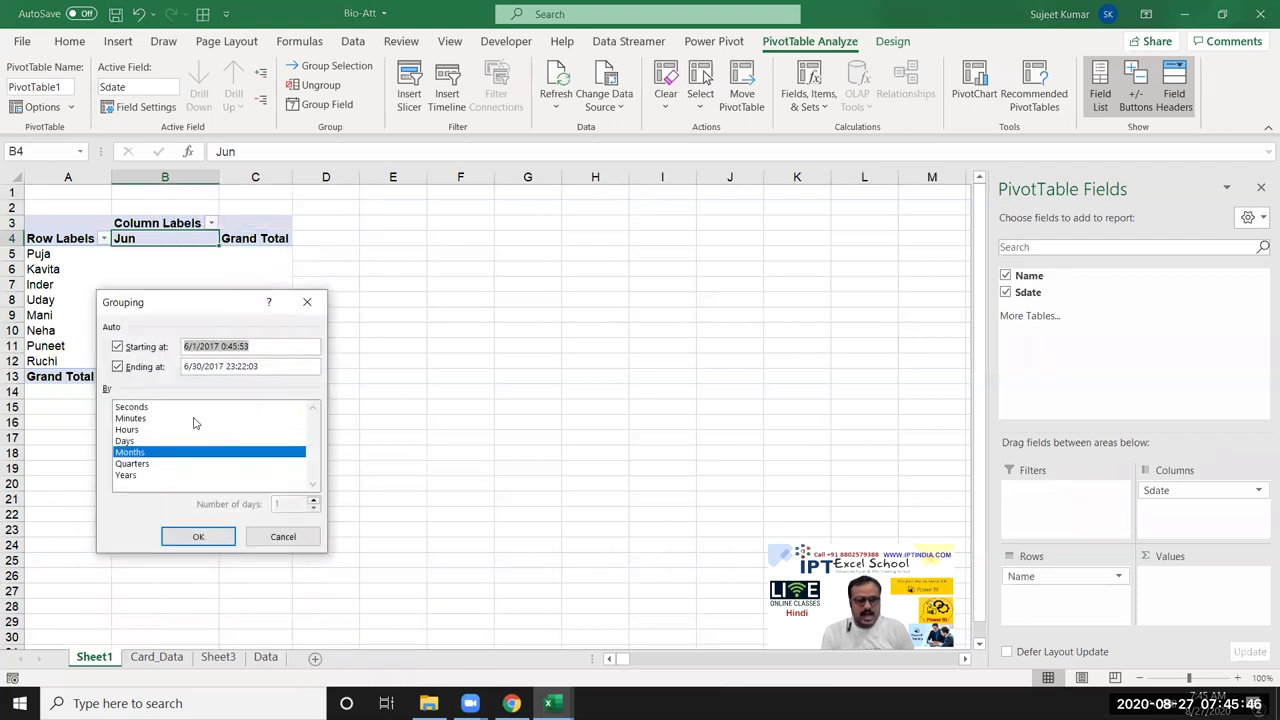
{"action": "left_click", "coordinate": [138, 441]}
{"action": "left_click", "coordinate": [142, 453]}
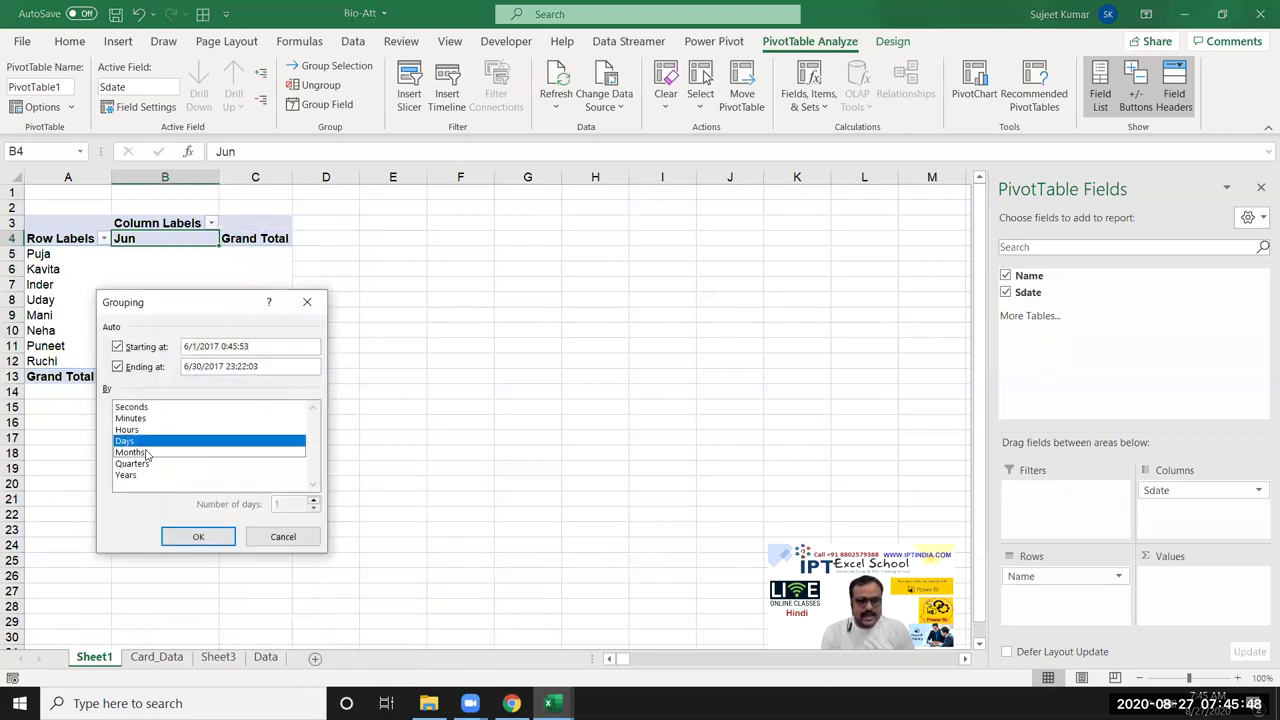
{"action": "left_click", "coordinate": [212, 538]}
{"action": "left_click_drag", "start_coordinate": [1025, 310], "coordinate": [1190, 608]}
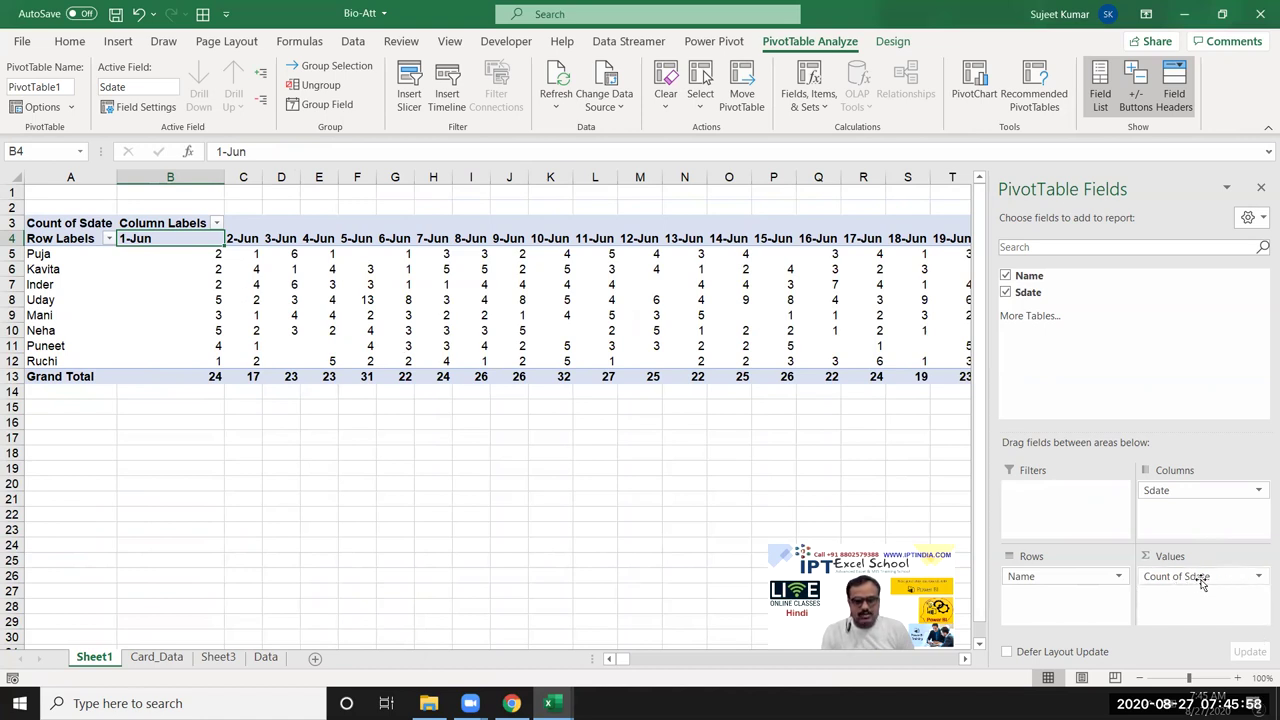
{"action": "left_click", "coordinate": [1259, 577]}
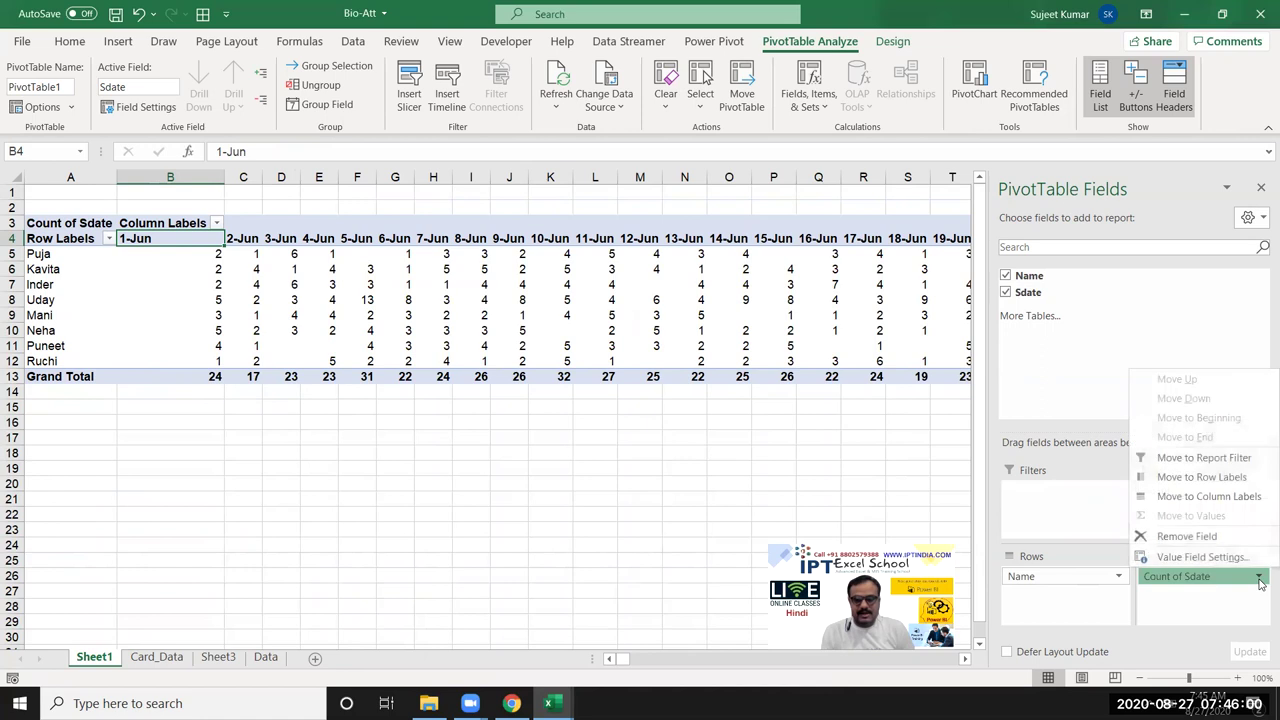
{"action": "left_click", "coordinate": [1200, 557]}
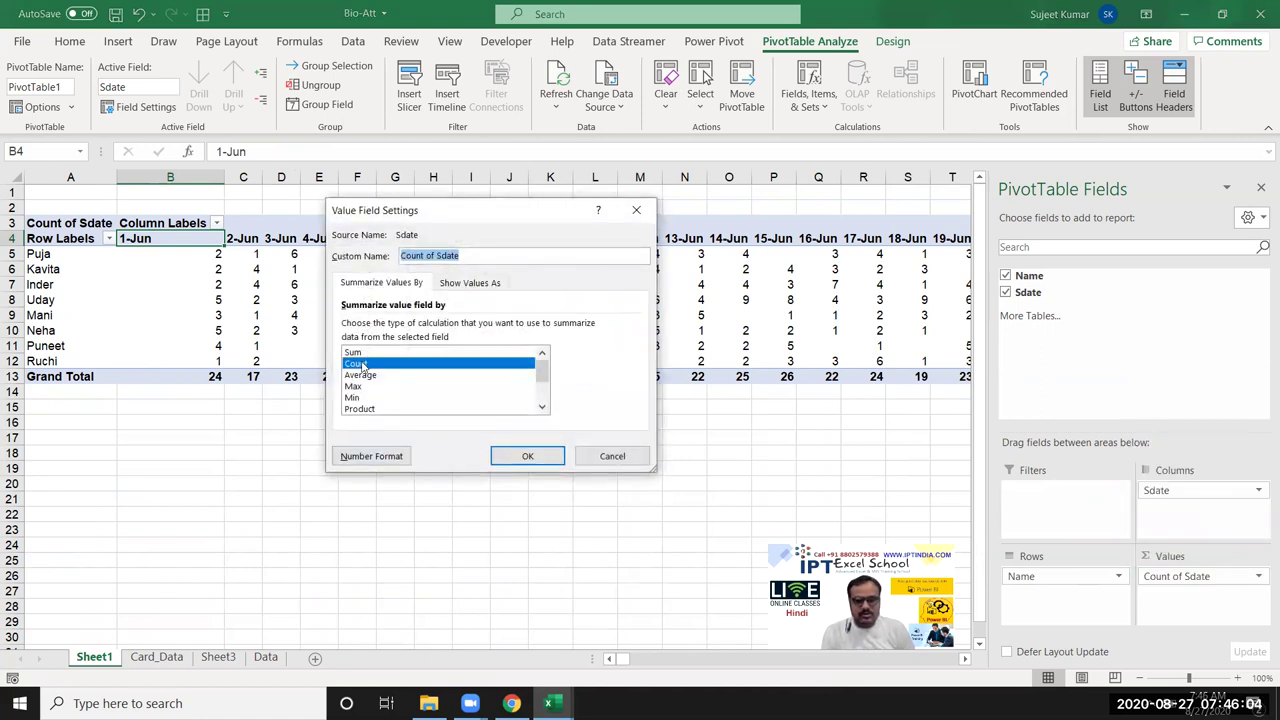
{"action": "left_click", "coordinate": [527, 456]}
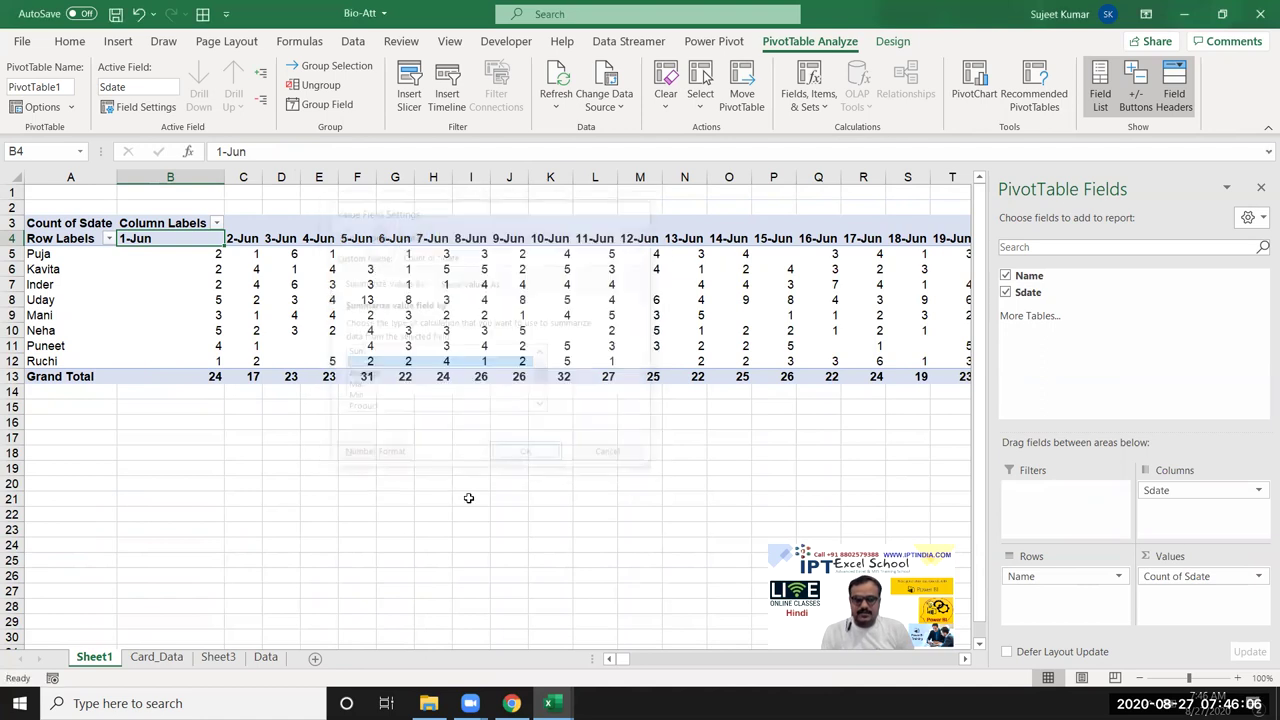
{"action": "left_click_drag", "start_coordinate": [183, 270], "coordinate": [645, 330]}
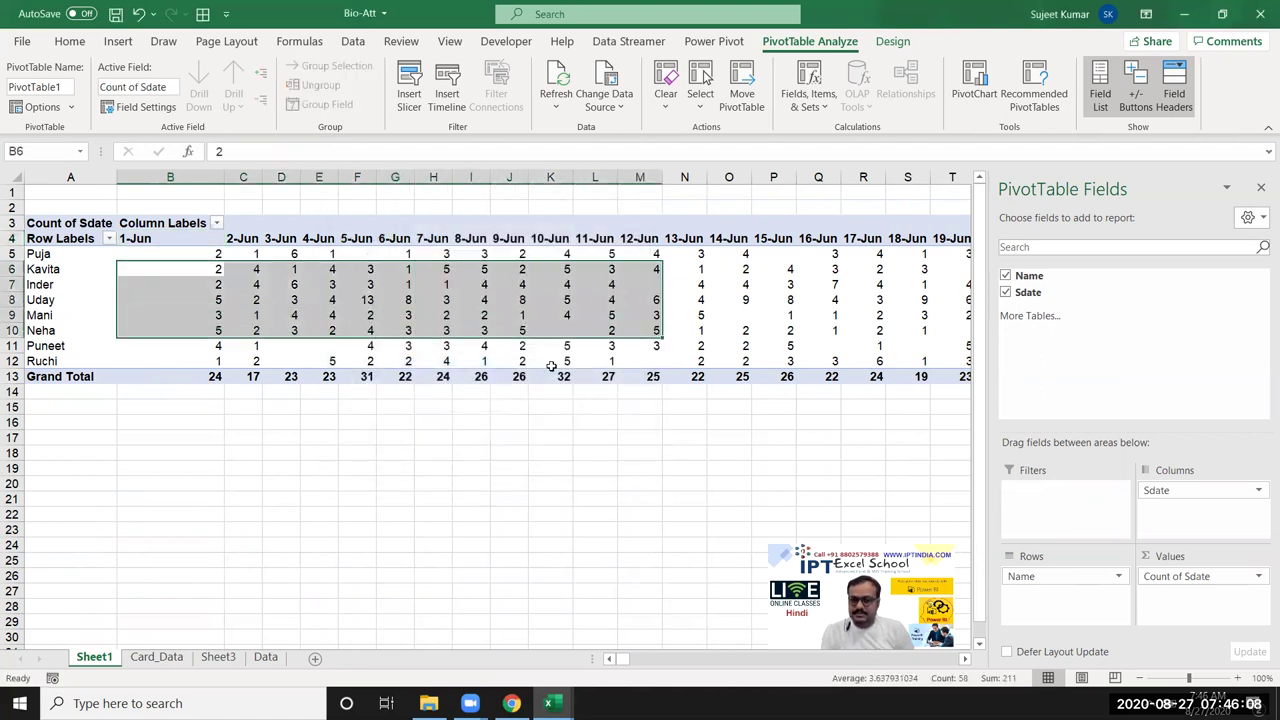
{"action": "left_click", "coordinate": [498, 328]}
{"action": "left_click", "coordinate": [276, 356]}
{"action": "left_click", "coordinate": [296, 344]}
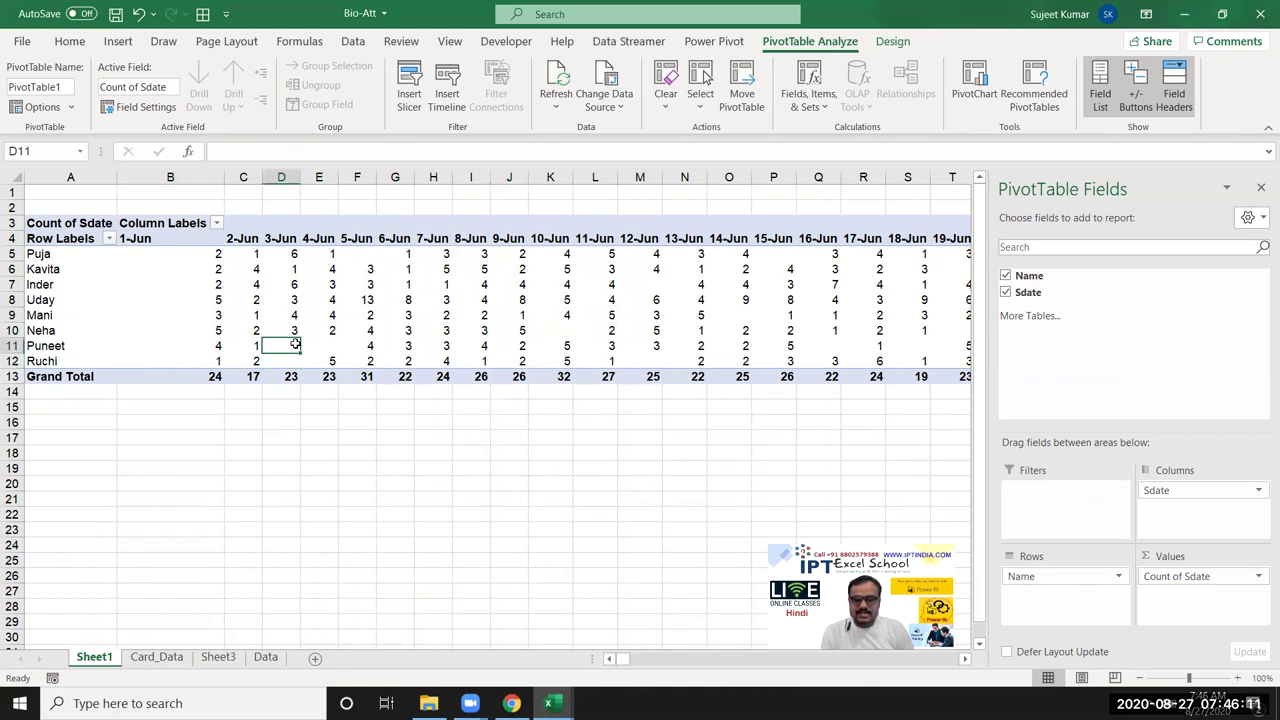
Step: Enable 'For empty cells show' with 0 in PivotTable Options, then check the daily counts
{"action": "right_click", "coordinate": [360, 288]}
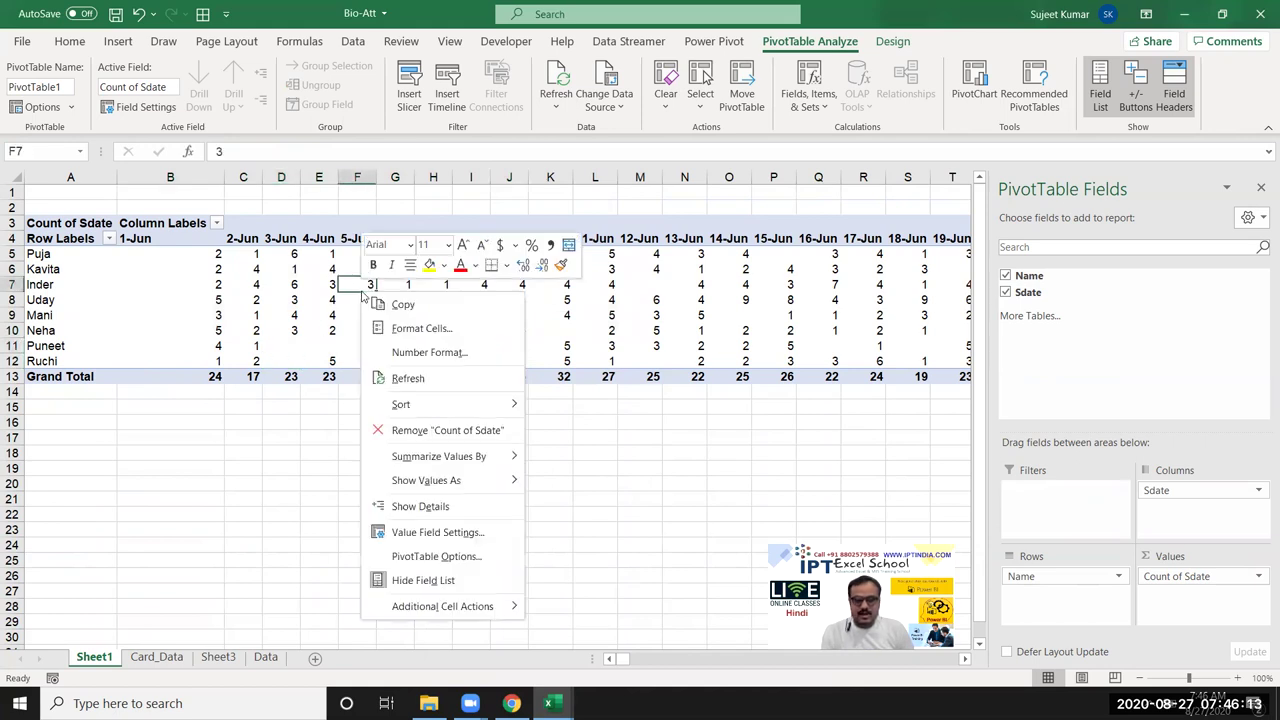
{"action": "left_click", "coordinate": [481, 555]}
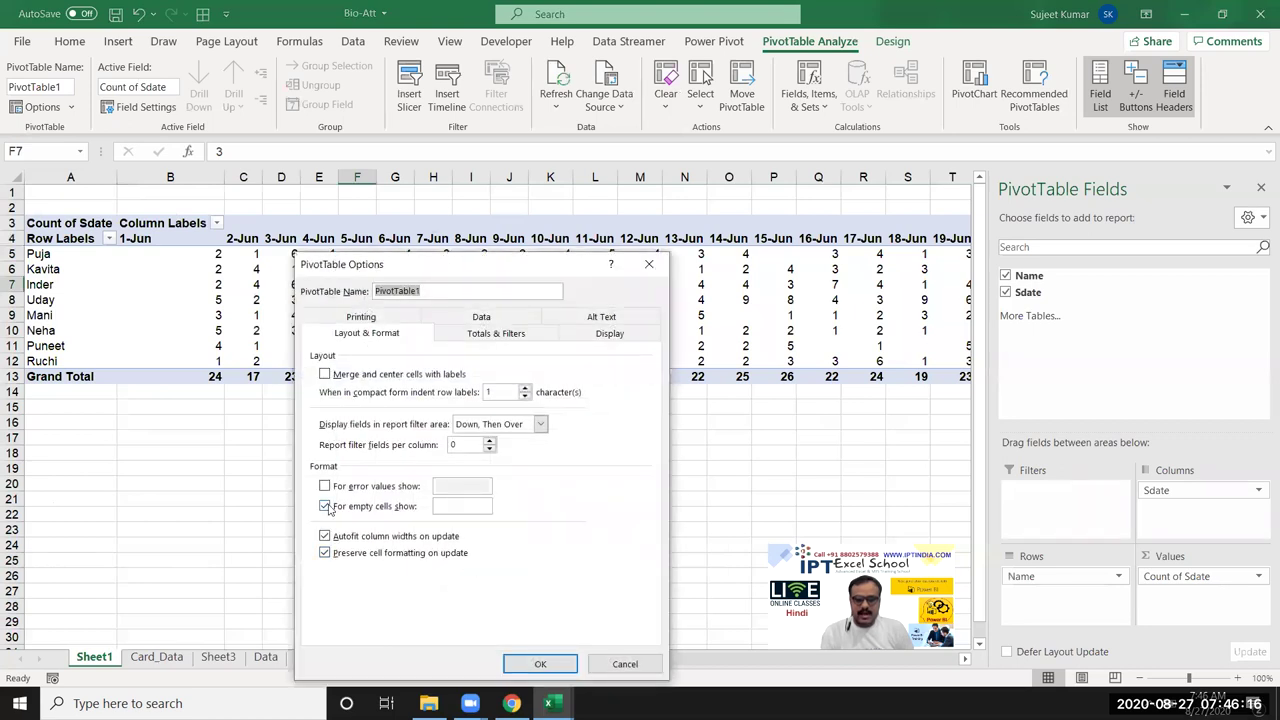
{"action": "left_click", "coordinate": [463, 507]}
{"action": "type", "text": "0"}
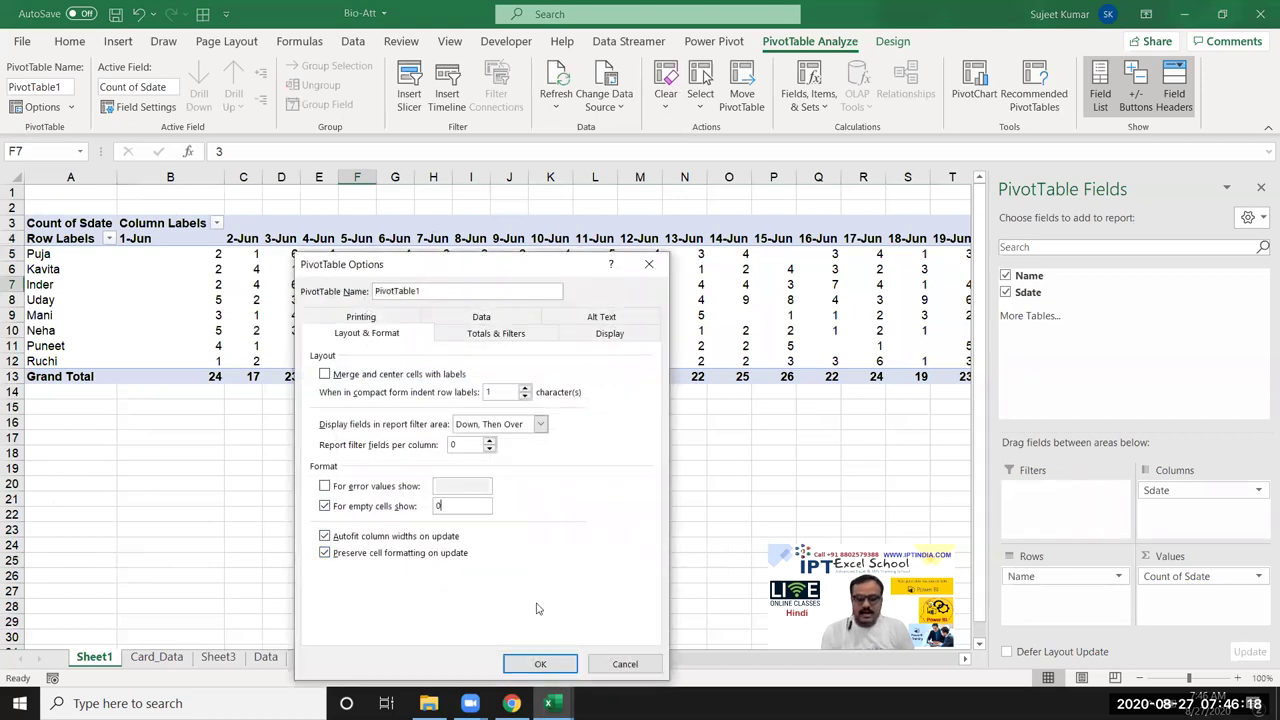
{"action": "left_click", "coordinate": [540, 664]}
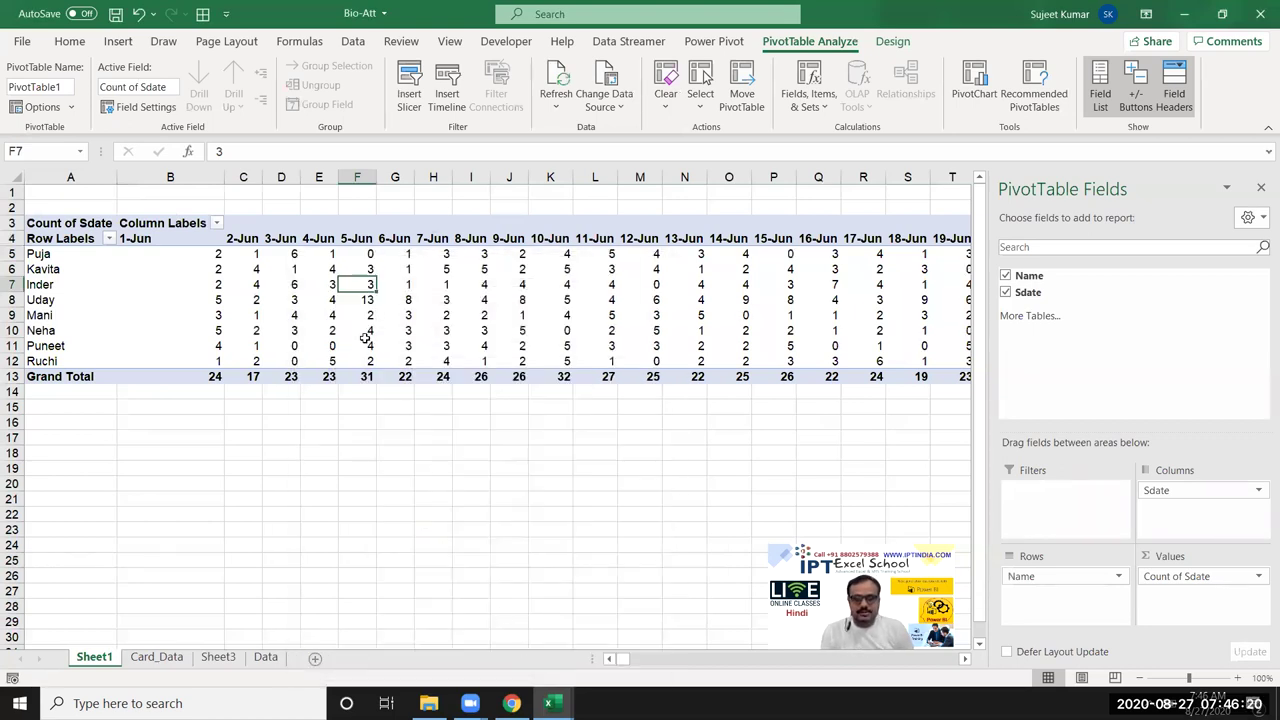
{"action": "left_click_drag", "start_coordinate": [214, 253], "coordinate": [785, 330]}
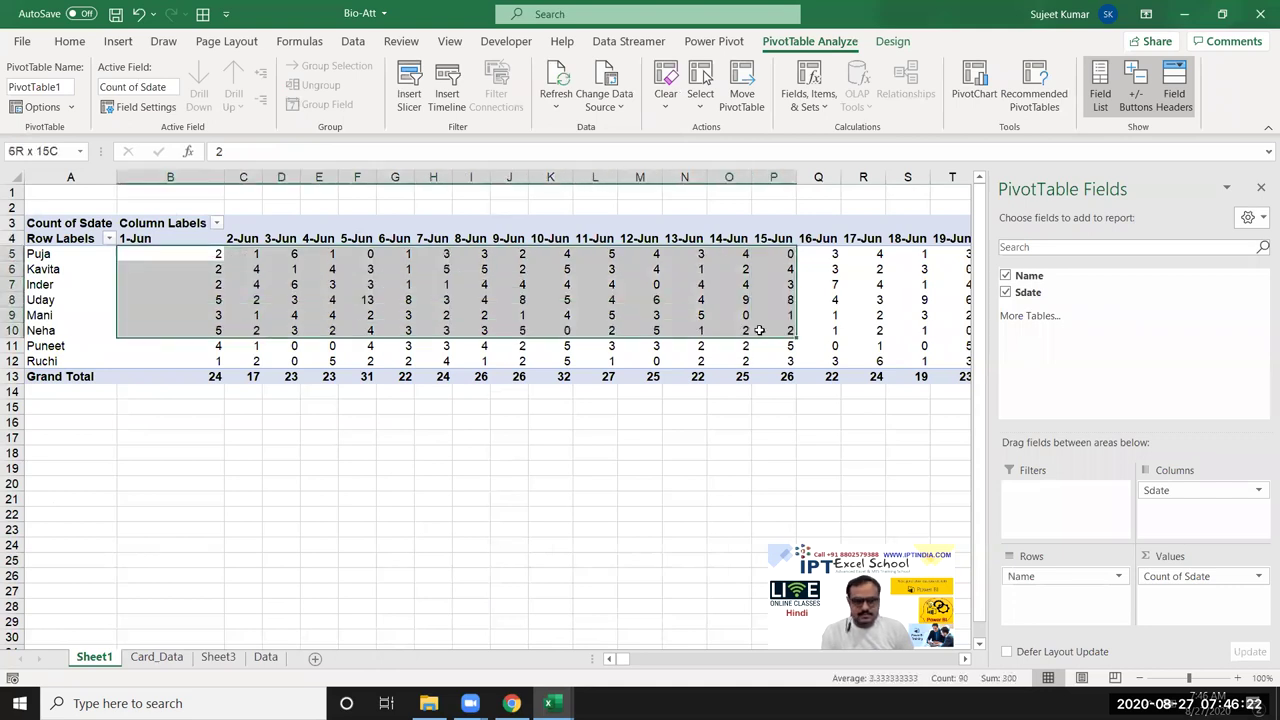
{"action": "left_click", "coordinate": [427, 320]}
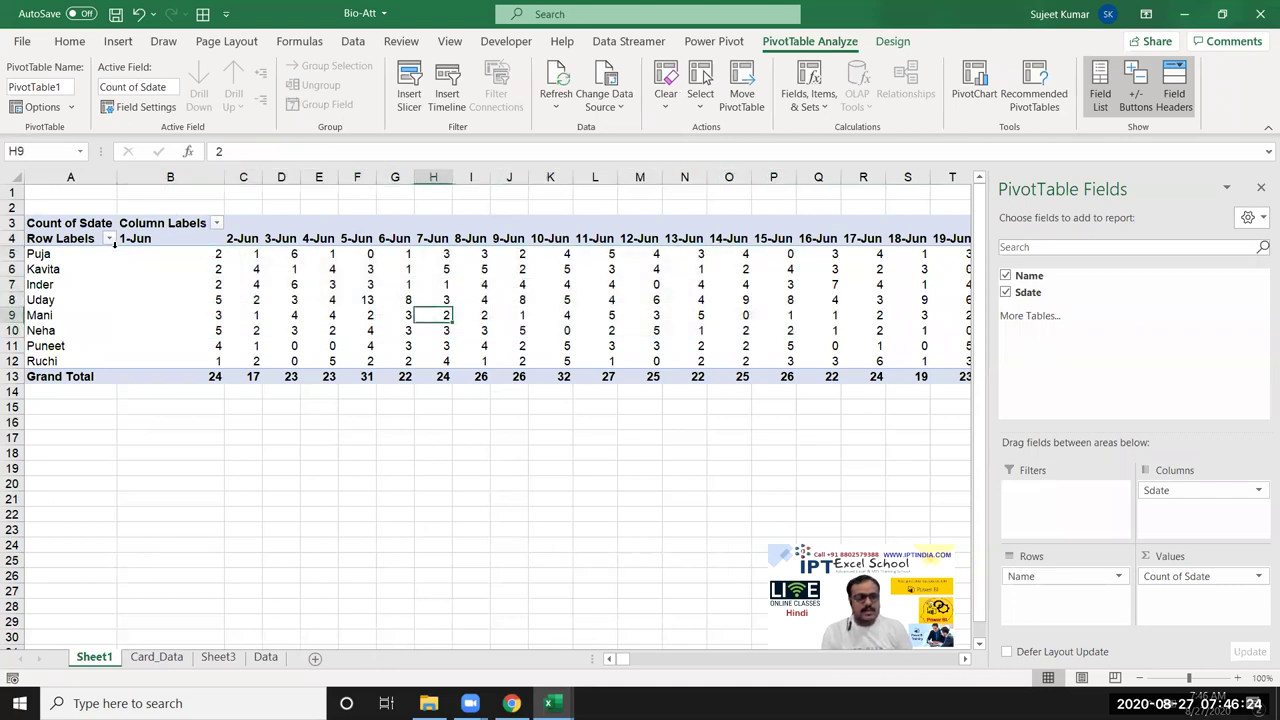
Step: Replace the Row Labels header in A4 with 'Name'
{"action": "left_click", "coordinate": [84, 245]}
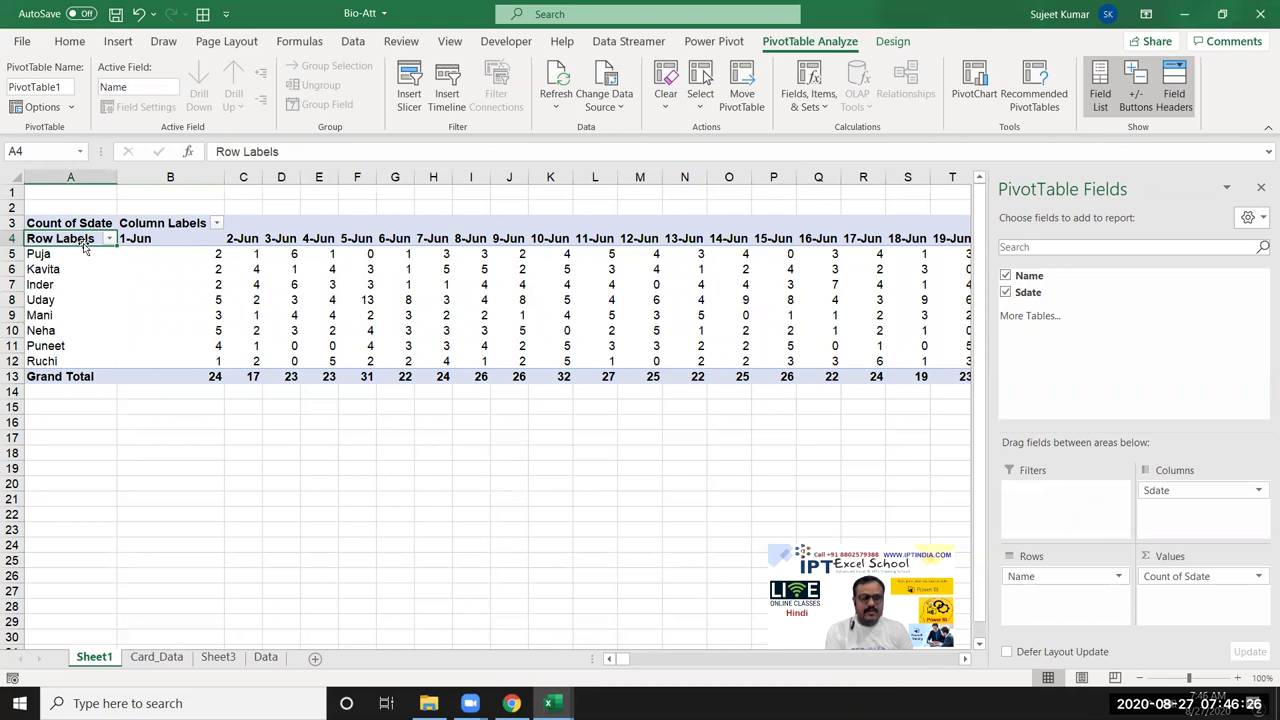
{"action": "type", "text": "Nm"}
{"action": "key", "text": "BackSpace"}
{"action": "type", "text": "me"}
{"action": "left_click", "coordinate": [168, 272]}
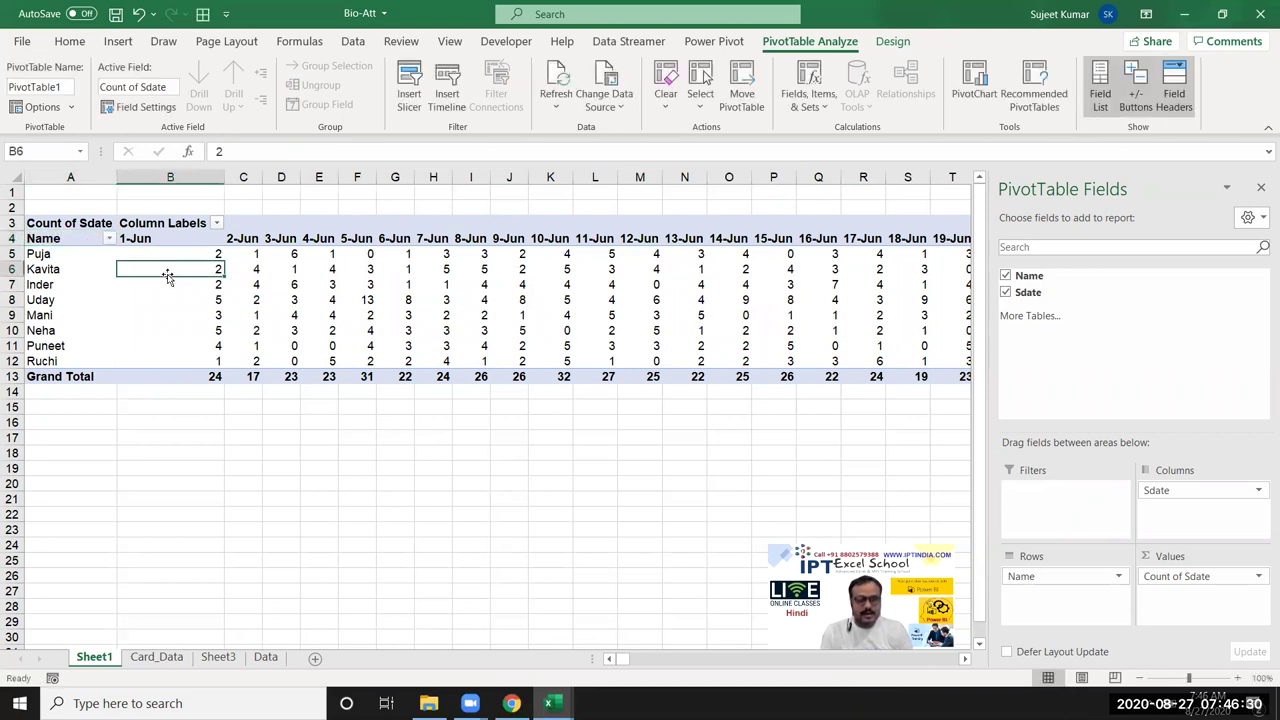
Step: Review the 1-Jun counts and the daily grand totals in the pivot
{"action": "left_click", "coordinate": [205, 302]}
{"action": "left_click", "coordinate": [213, 316]}
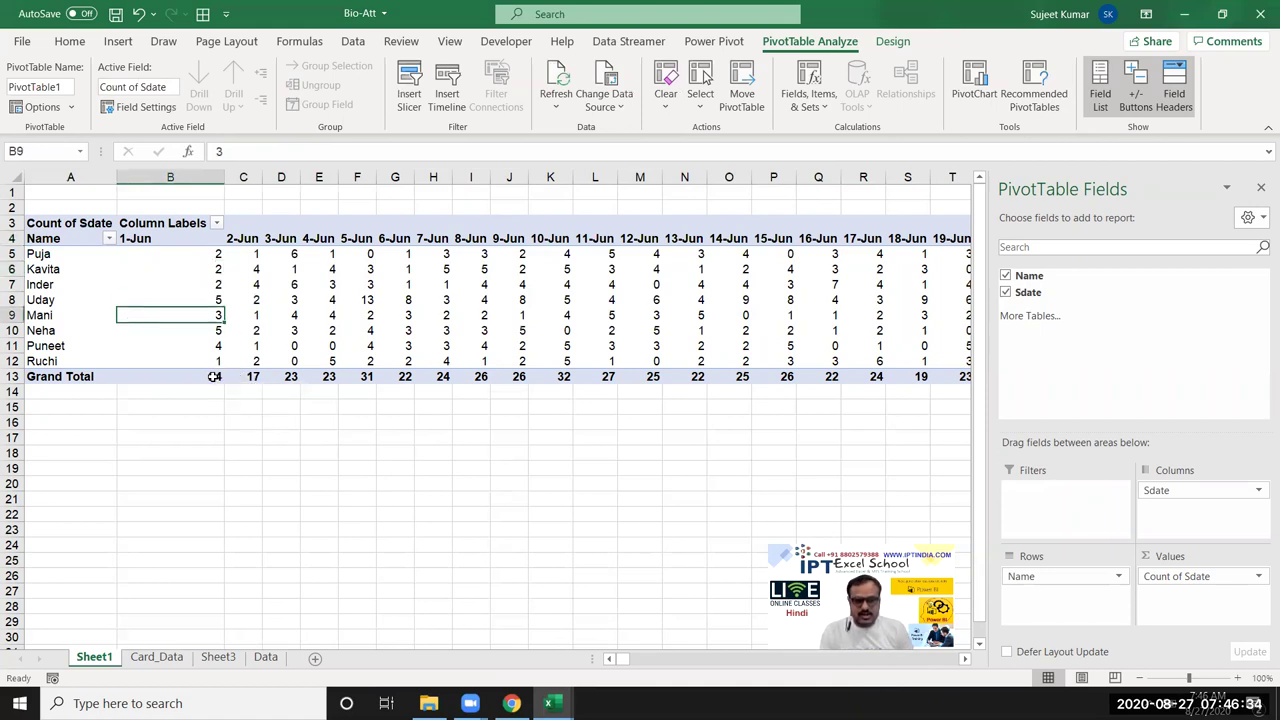
{"action": "left_click_drag", "start_coordinate": [213, 376], "coordinate": [314, 376]}
{"action": "left_click", "coordinate": [514, 484]}
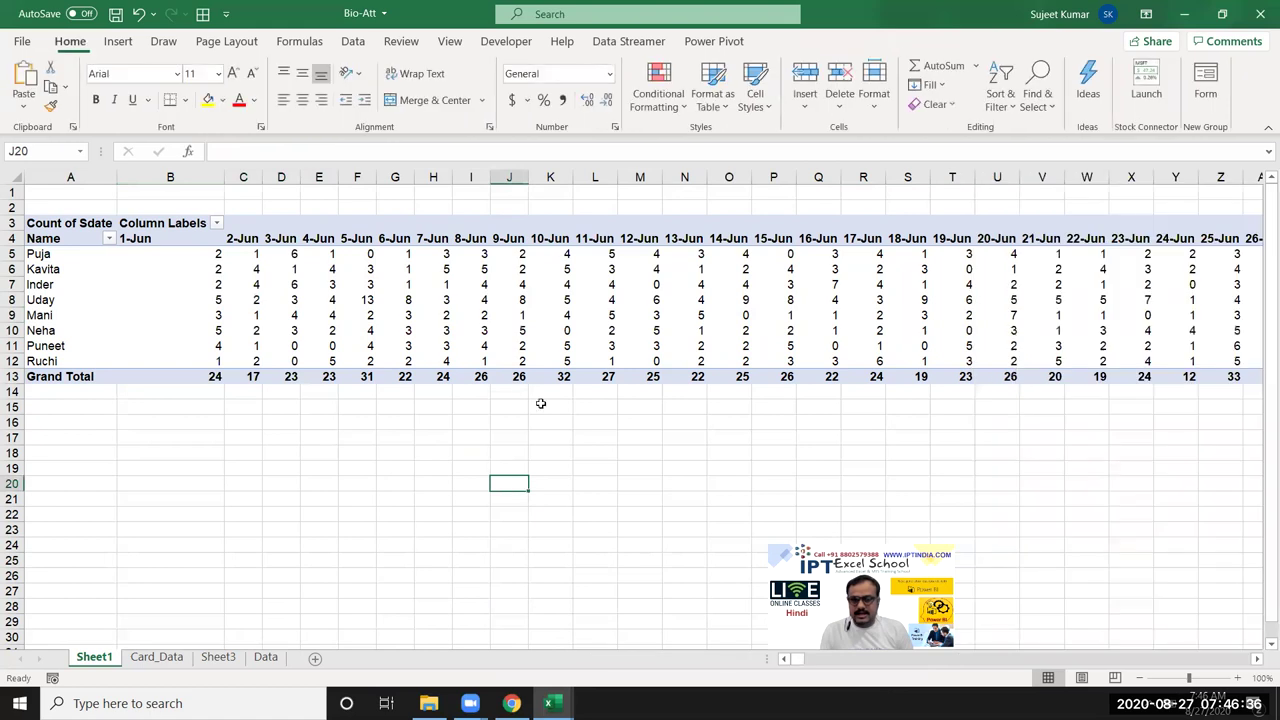
{"action": "left_click", "coordinate": [266, 349]}
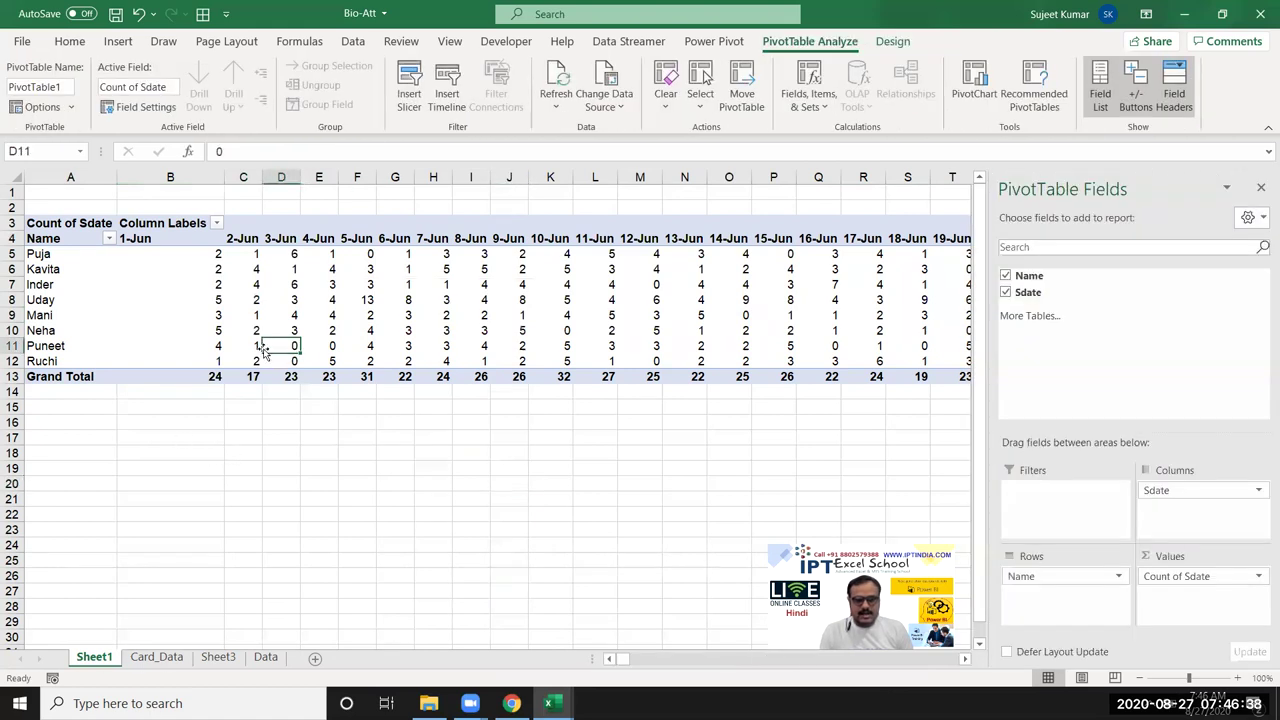
Step: Uncheck row and column grand totals under Totals & Filters in PivotTable Options
{"action": "right_click", "coordinate": [266, 349]}
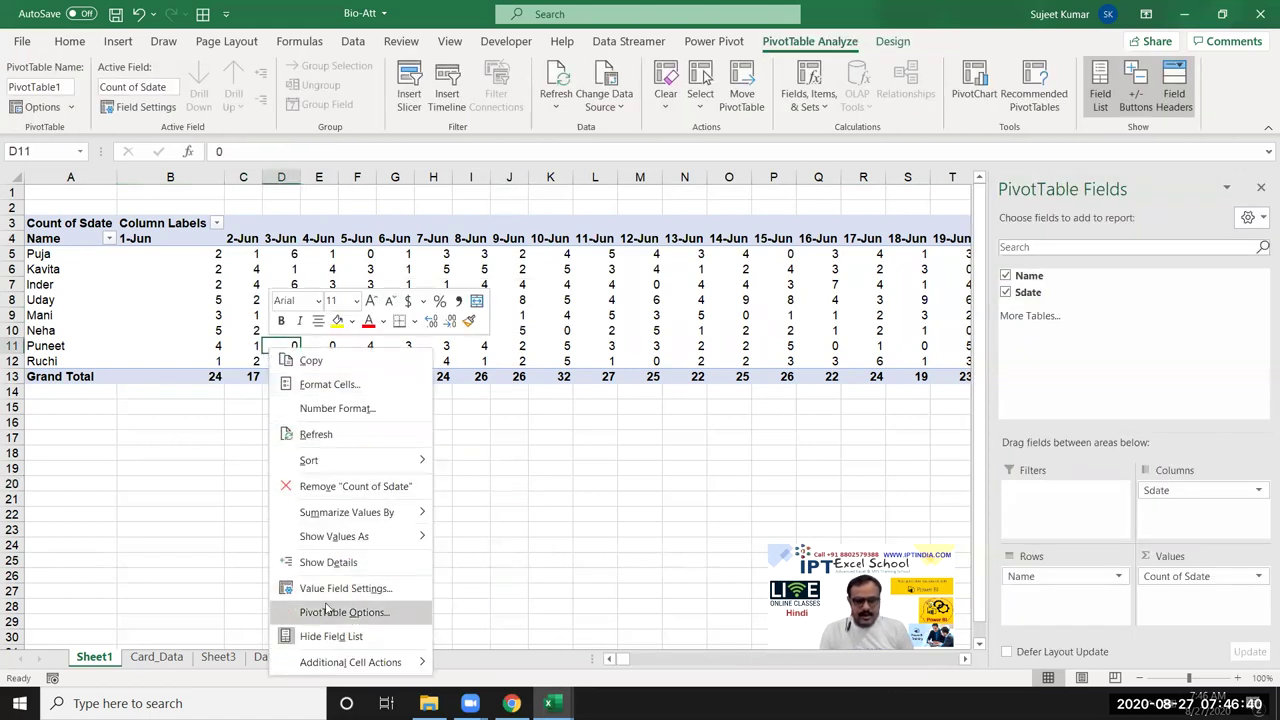
{"action": "left_click", "coordinate": [326, 609]}
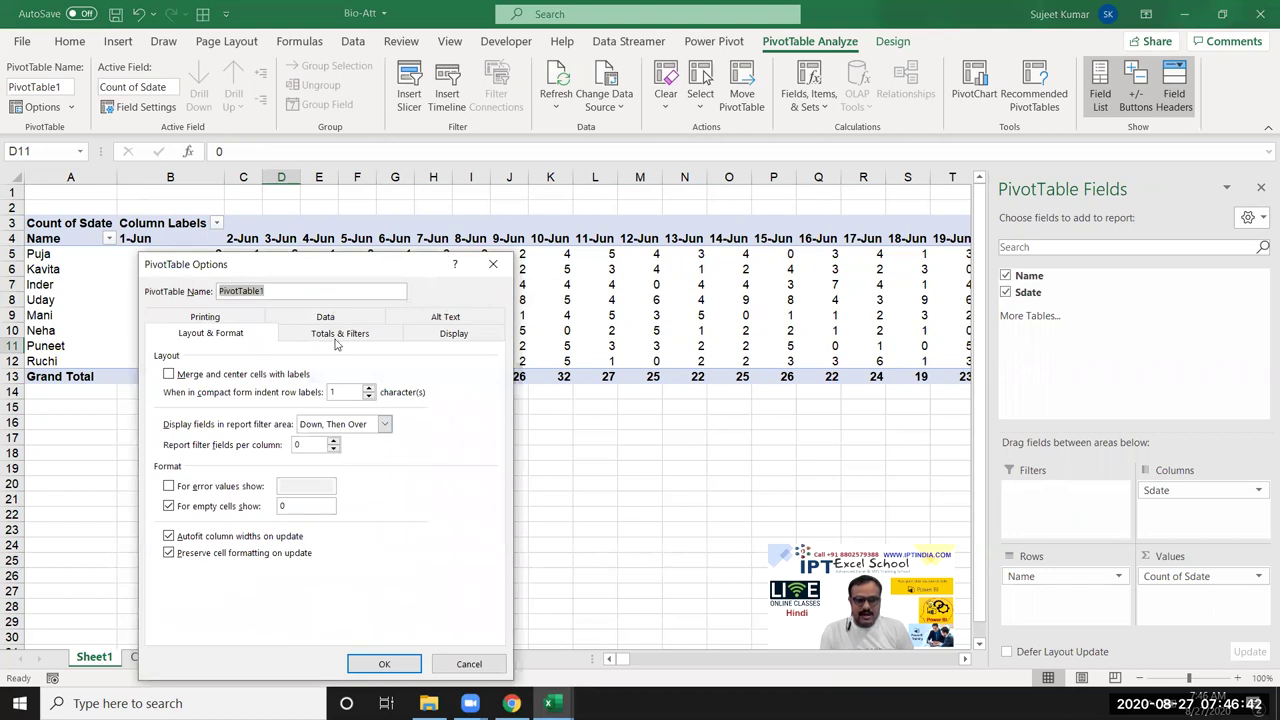
{"action": "left_click", "coordinate": [338, 336]}
{"action": "left_click", "coordinate": [168, 391]}
{"action": "left_click", "coordinate": [168, 374]}
{"action": "left_click", "coordinate": [348, 662]}
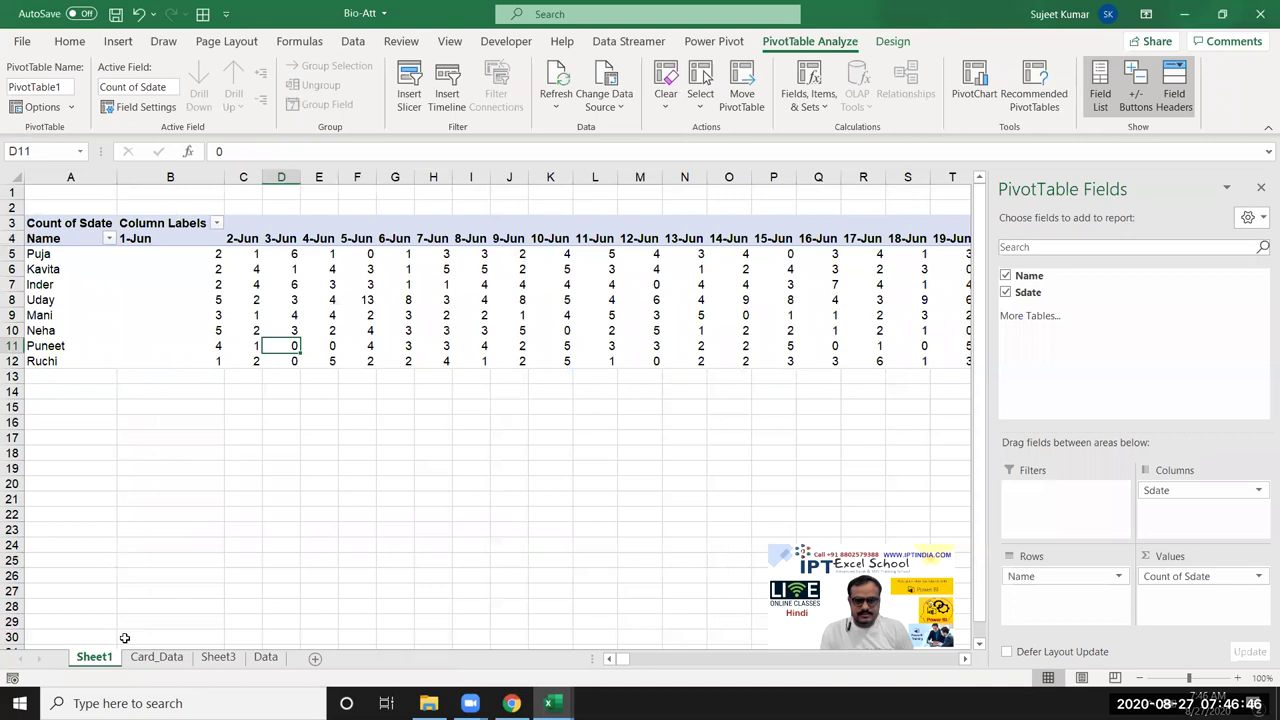
{"action": "left_click", "coordinate": [309, 474]}
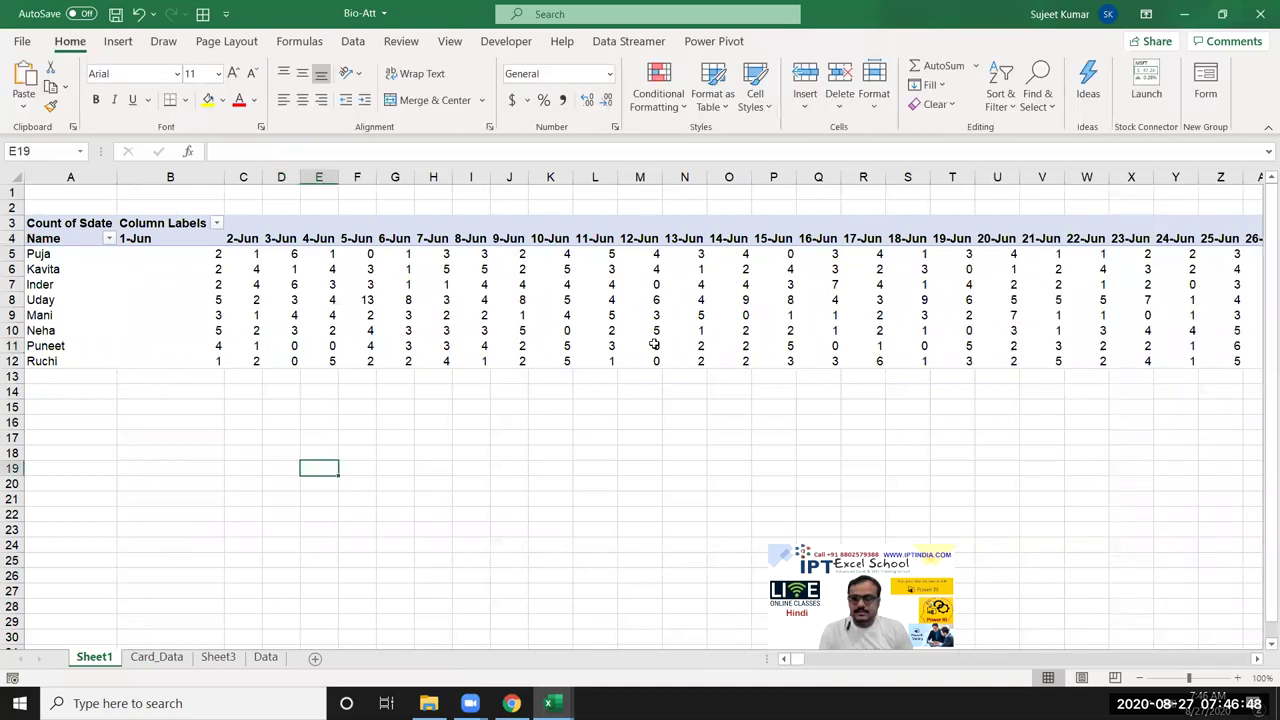
{"action": "left_click", "coordinate": [655, 343]}
{"action": "key", "text": "Right"}
{"action": "key", "text": "Right"}
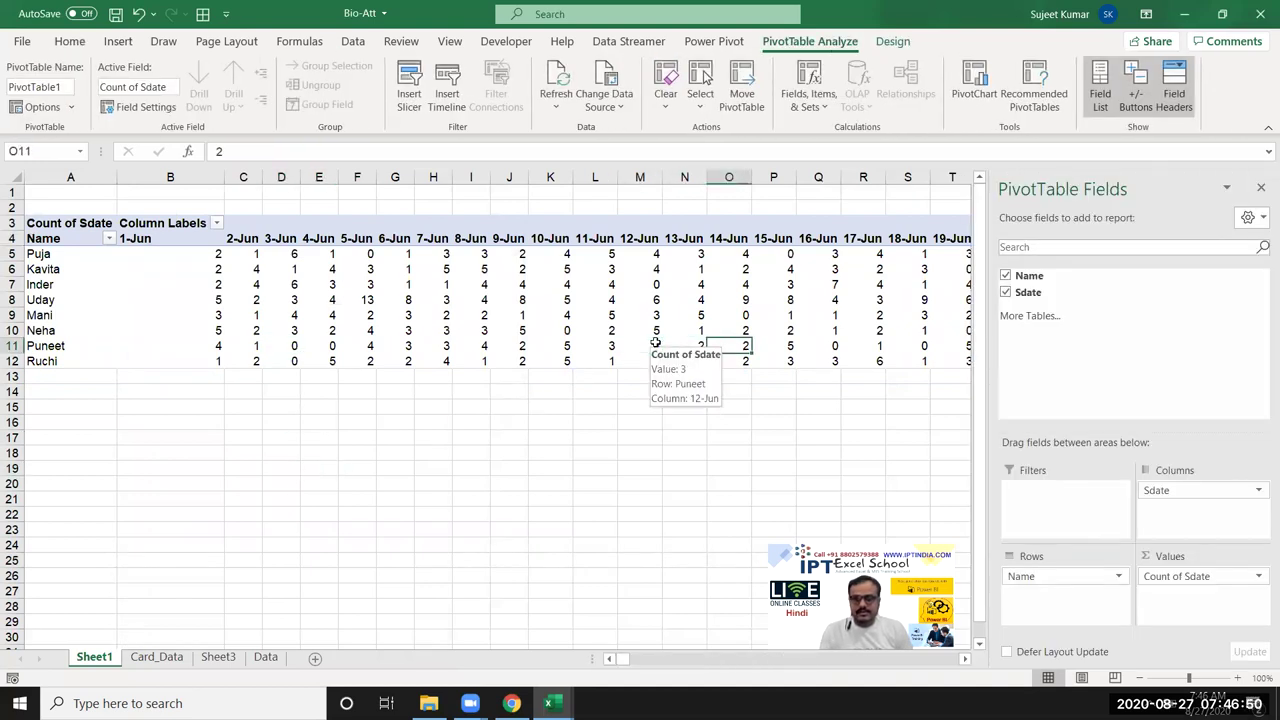
{"action": "key", "text": "Right"}
{"action": "key", "text": "Right"}
{"action": "key", "text": "Right"}
{"action": "key", "text": "Right"}
{"action": "key", "text": "Right"}
{"action": "key", "text": "Right"}
{"action": "key", "text": "Right"}
{"action": "key", "text": "Right"}
{"action": "key", "text": "Right"}
{"action": "key", "text": "Left"}
{"action": "key", "text": "Left"}
{"action": "key", "text": "Left"}
{"action": "key", "text": "Left"}
{"action": "key", "text": "Left"}
{"action": "key", "text": "Left"}
{"action": "key", "text": "Left"}
{"action": "key", "text": "Left"}
{"action": "key", "text": "Left"}
{"action": "key", "text": "Left"}
{"action": "key", "text": "Left"}
{"action": "key", "text": "Left"}
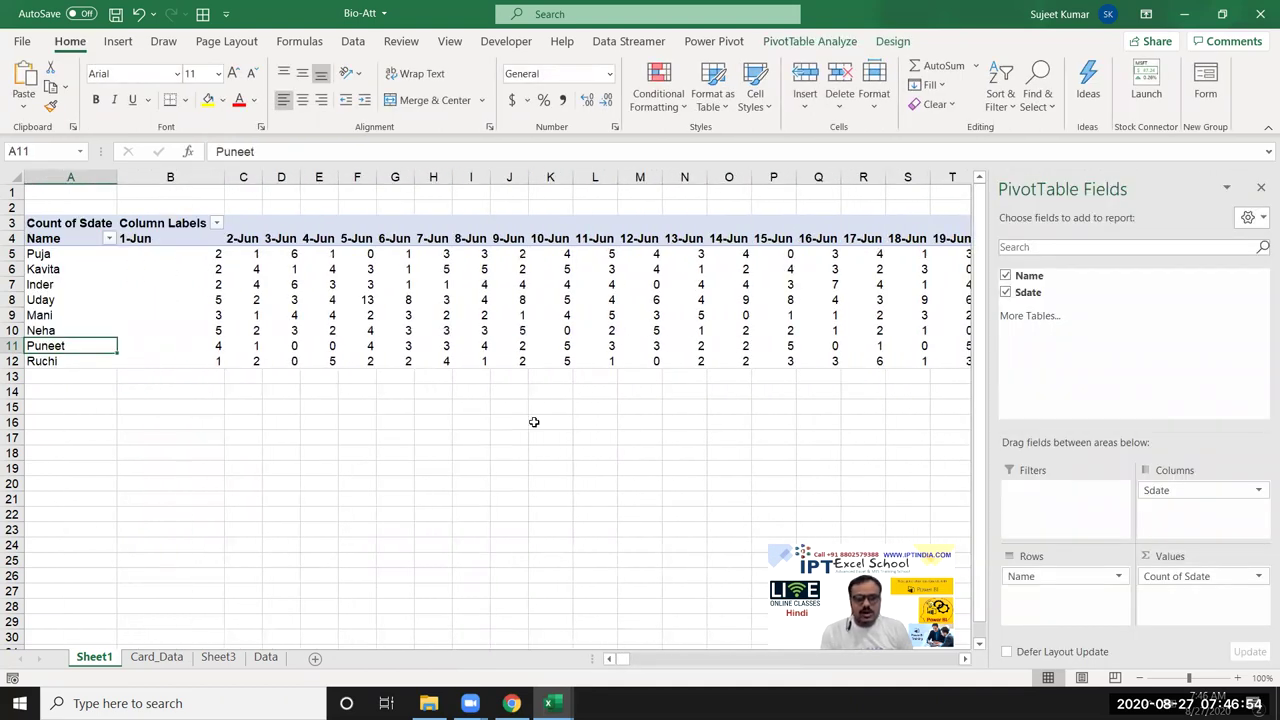
{"action": "left_click_drag", "start_coordinate": [290, 337], "coordinate": [287, 358]}
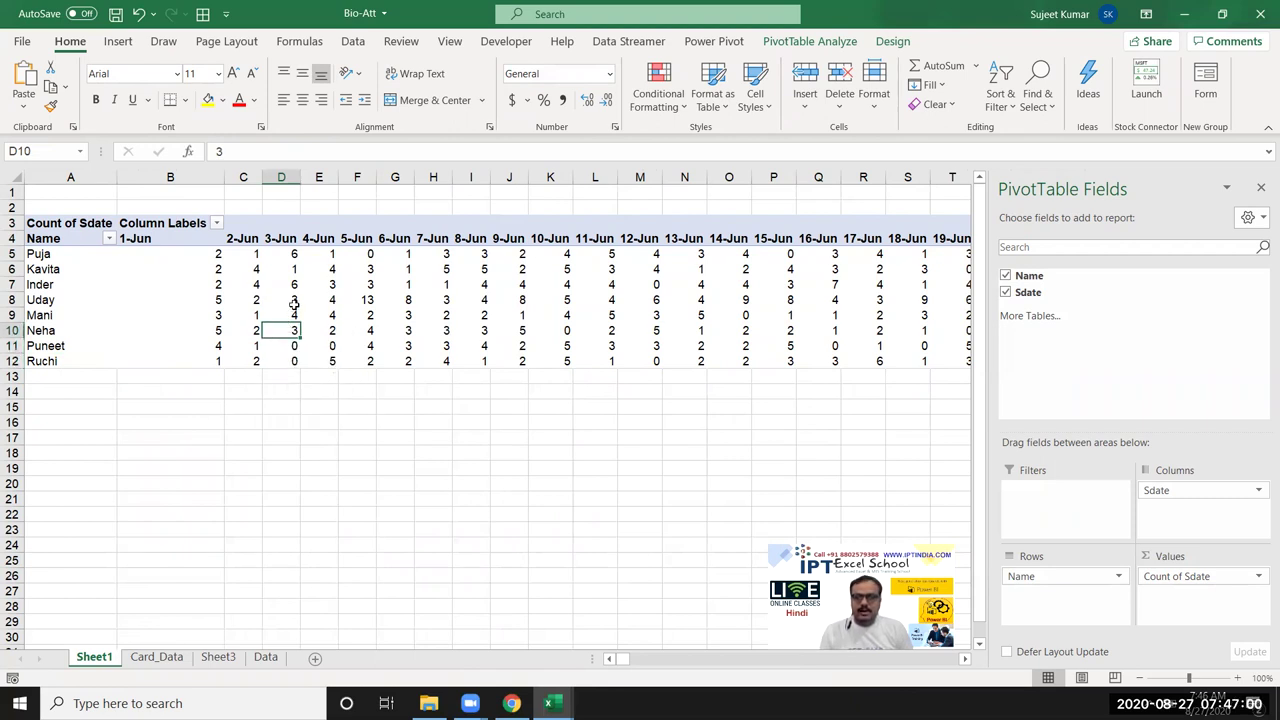
{"action": "left_click", "coordinate": [329, 499]}
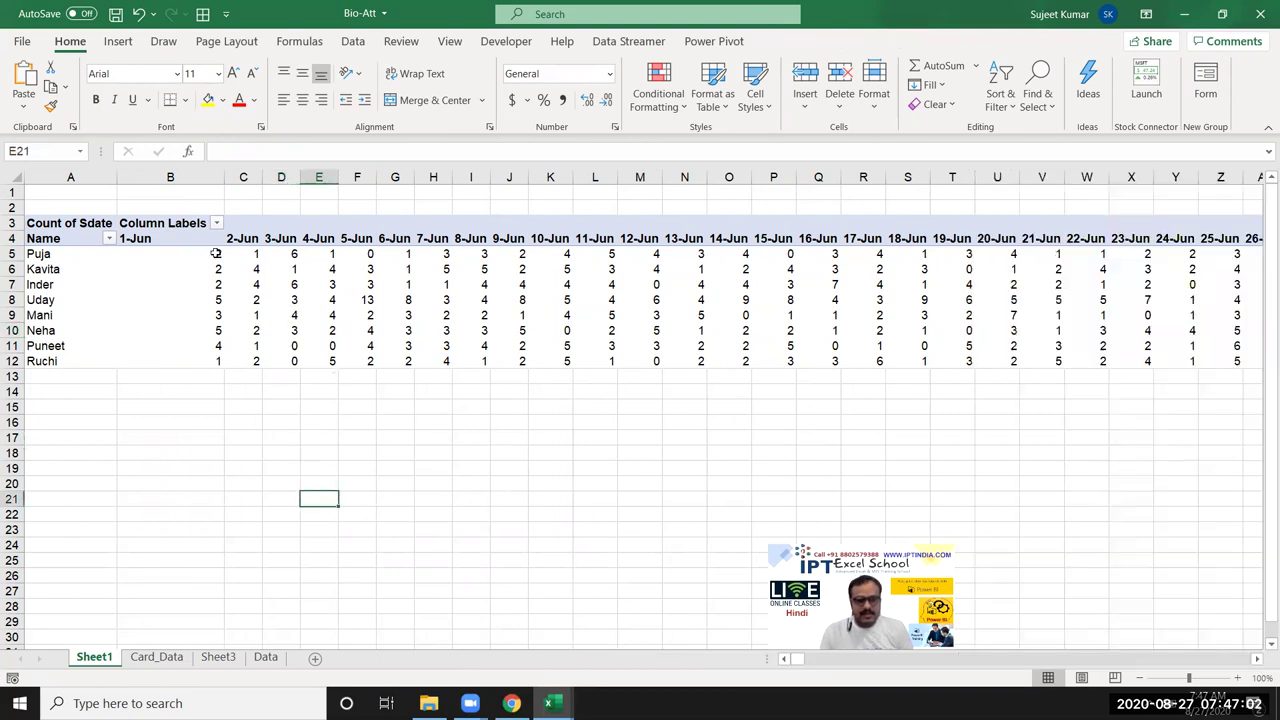
{"action": "left_click", "coordinate": [205, 250]}
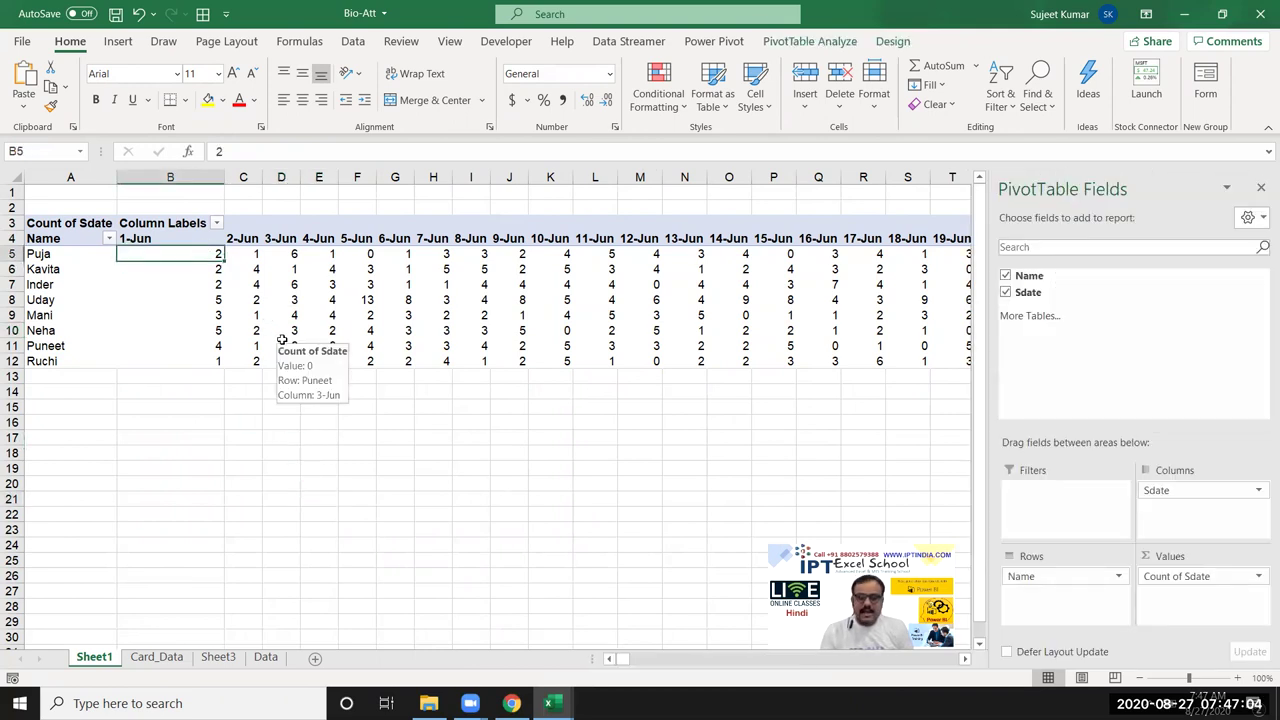
{"action": "key", "text": "ctrl+shift+Right"}
{"action": "key", "text": "shift+Down"}
{"action": "key", "text": "shift+Down"}
{"action": "key", "text": "shift+Down"}
{"action": "key", "text": "shift+Down"}
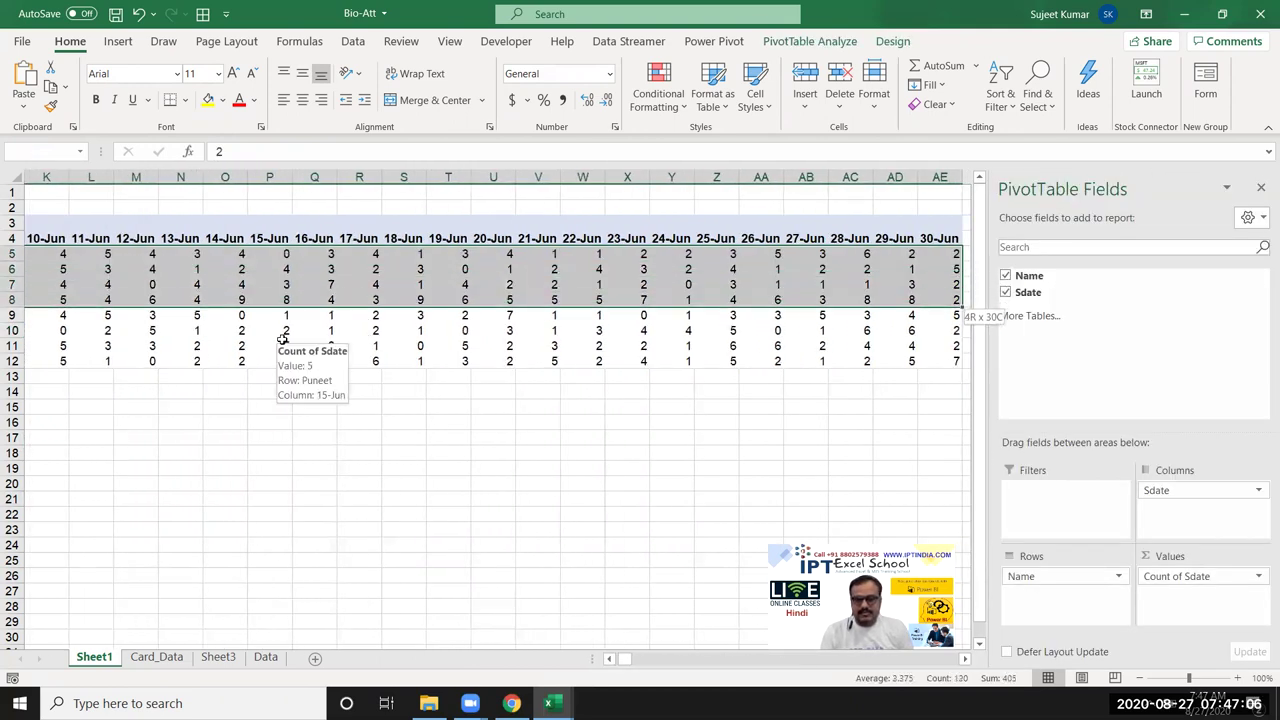
{"action": "key", "text": "shift+Down"}
{"action": "key", "text": "shift+Down"}
{"action": "key", "text": "shift+Down"}
{"action": "key", "text": "shift+Down"}
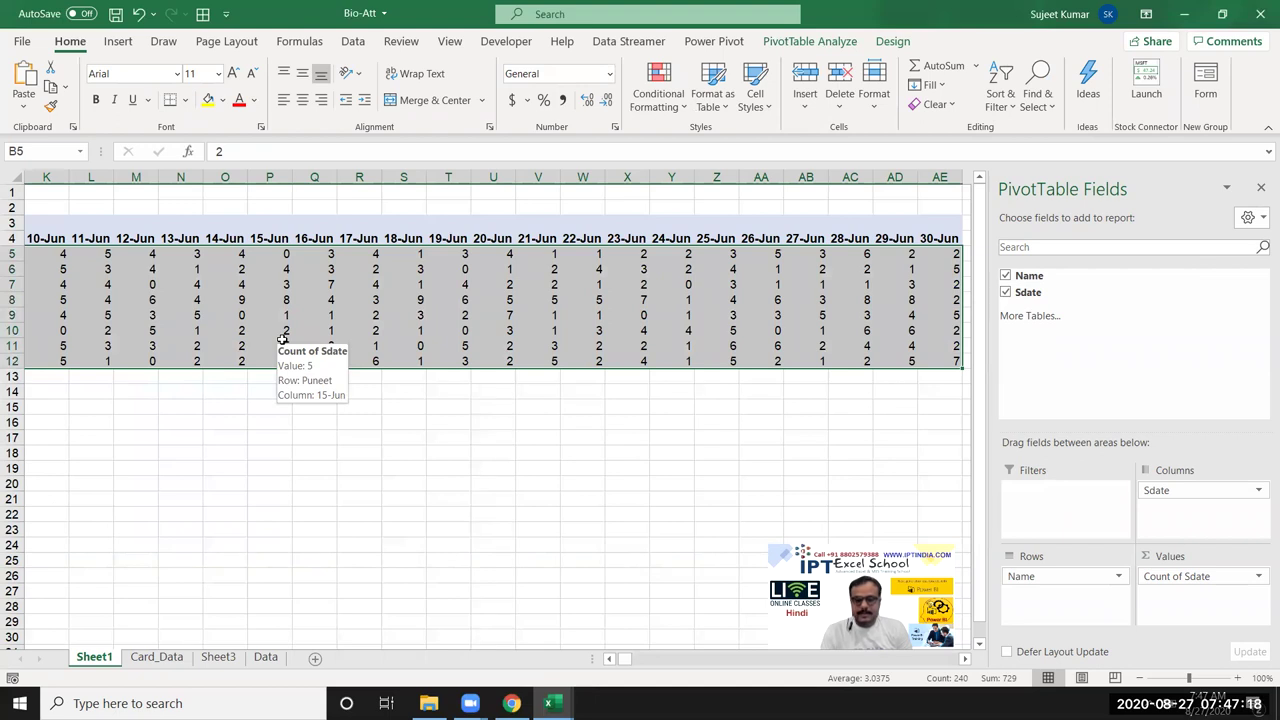
{"action": "key", "text": "Right"}
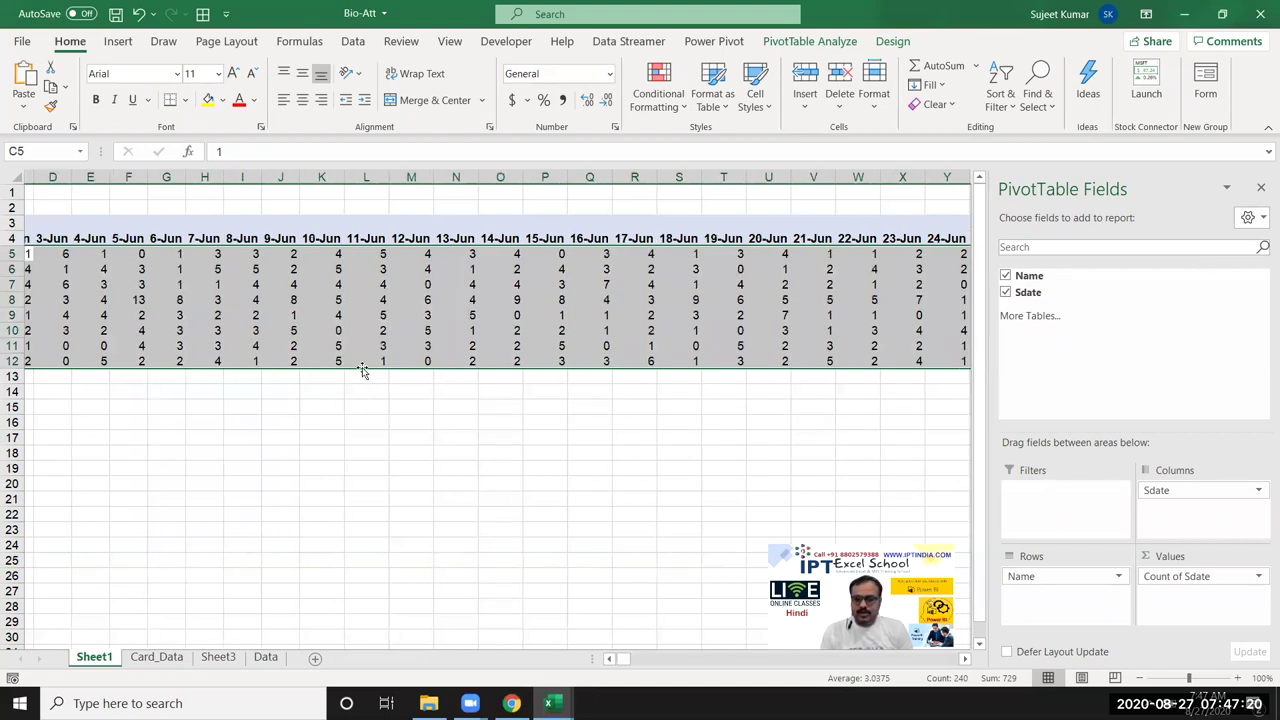
Step: Move Sdate to the Filters area, leaving one punch total per employee (81 each, Uday 162)
{"action": "mouse_move", "coordinate": [1213, 580]}
{"action": "left_mouse_down"}
{"action": "mouse_move", "coordinate": [1147, 573]}
{"action": "mouse_move", "coordinate": [1062, 512]}
{"action": "left_mouse_up"}
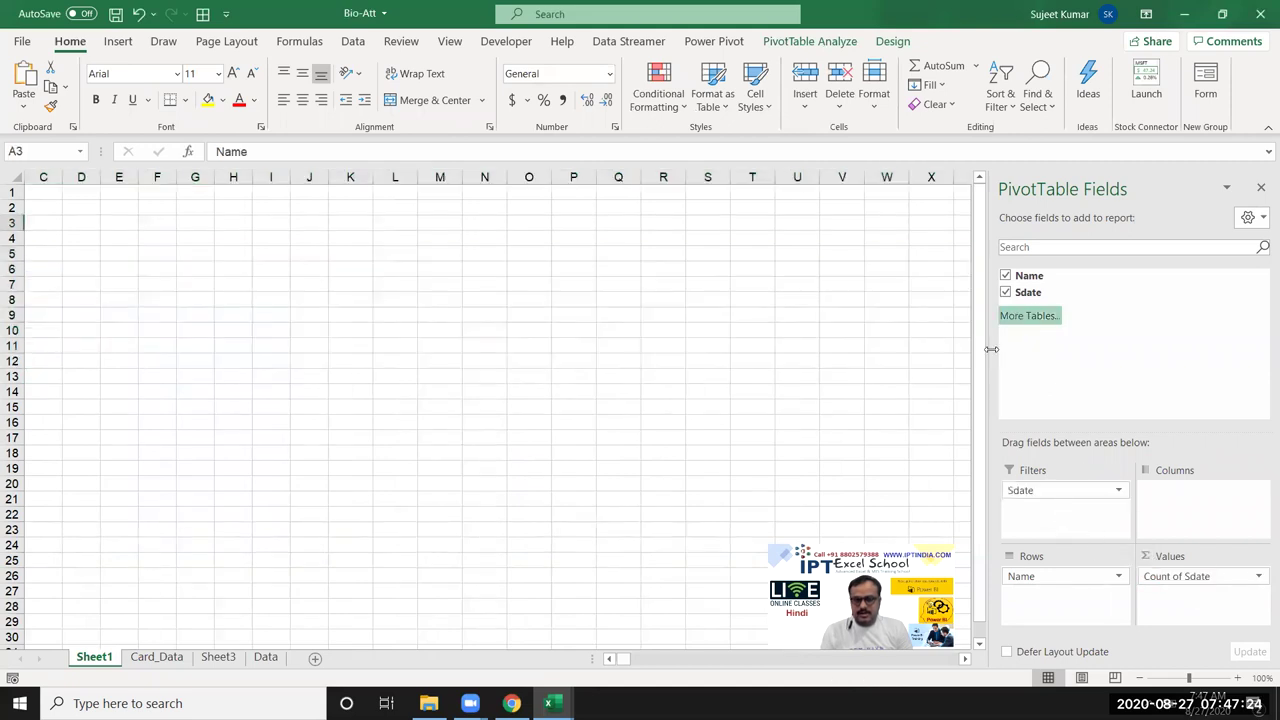
{"action": "key", "text": "Down"}
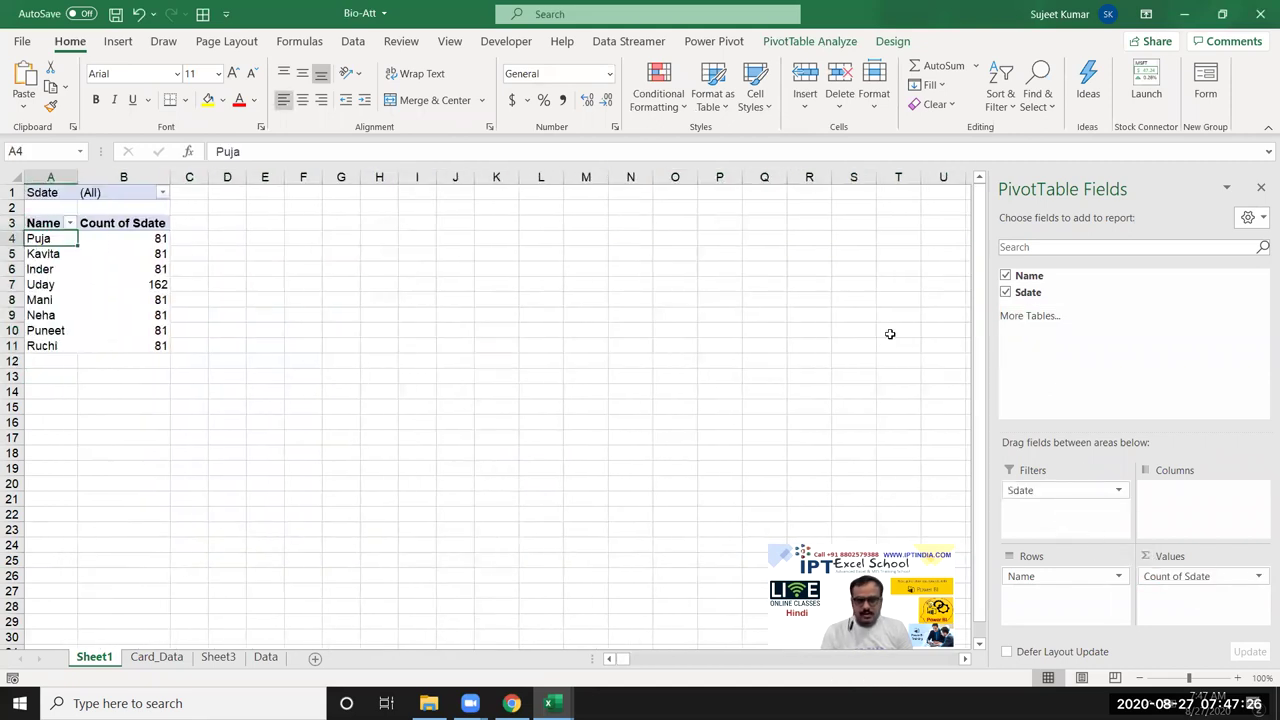
{"action": "left_click_drag", "start_coordinate": [1040, 490], "coordinate": [1170, 500]}
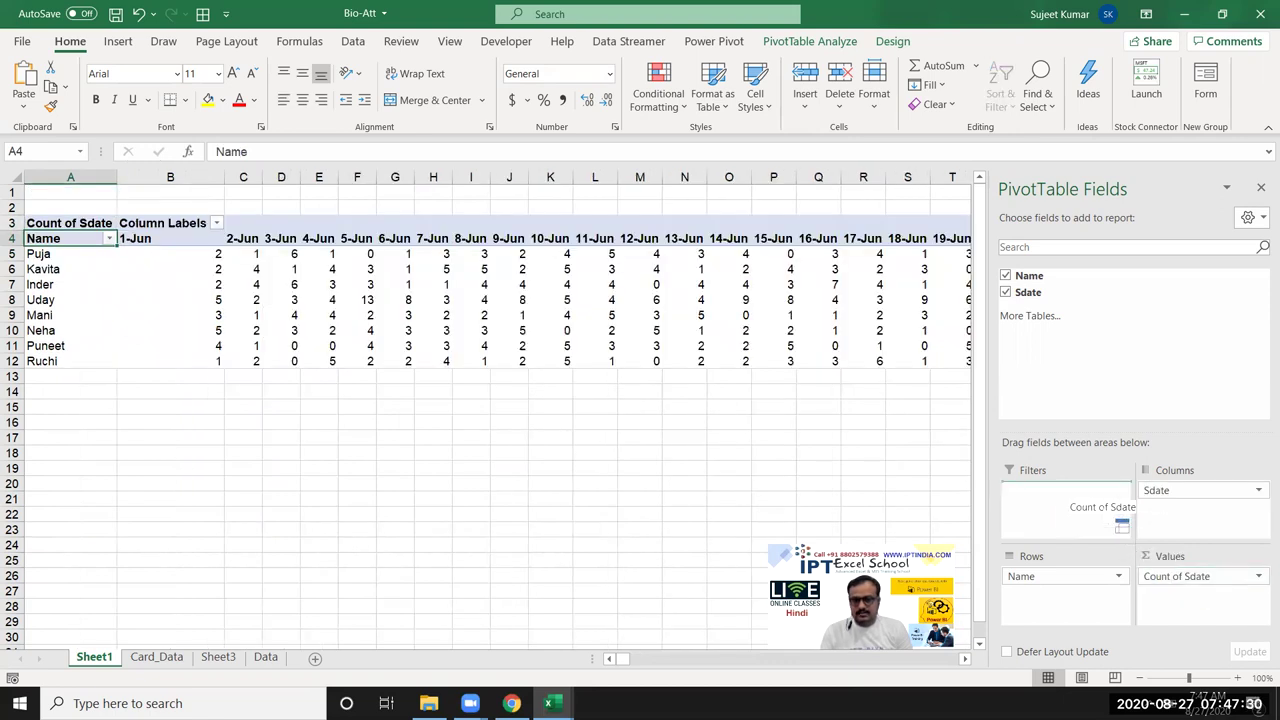
{"action": "left_click_drag", "start_coordinate": [1183, 588], "coordinate": [1100, 506]}
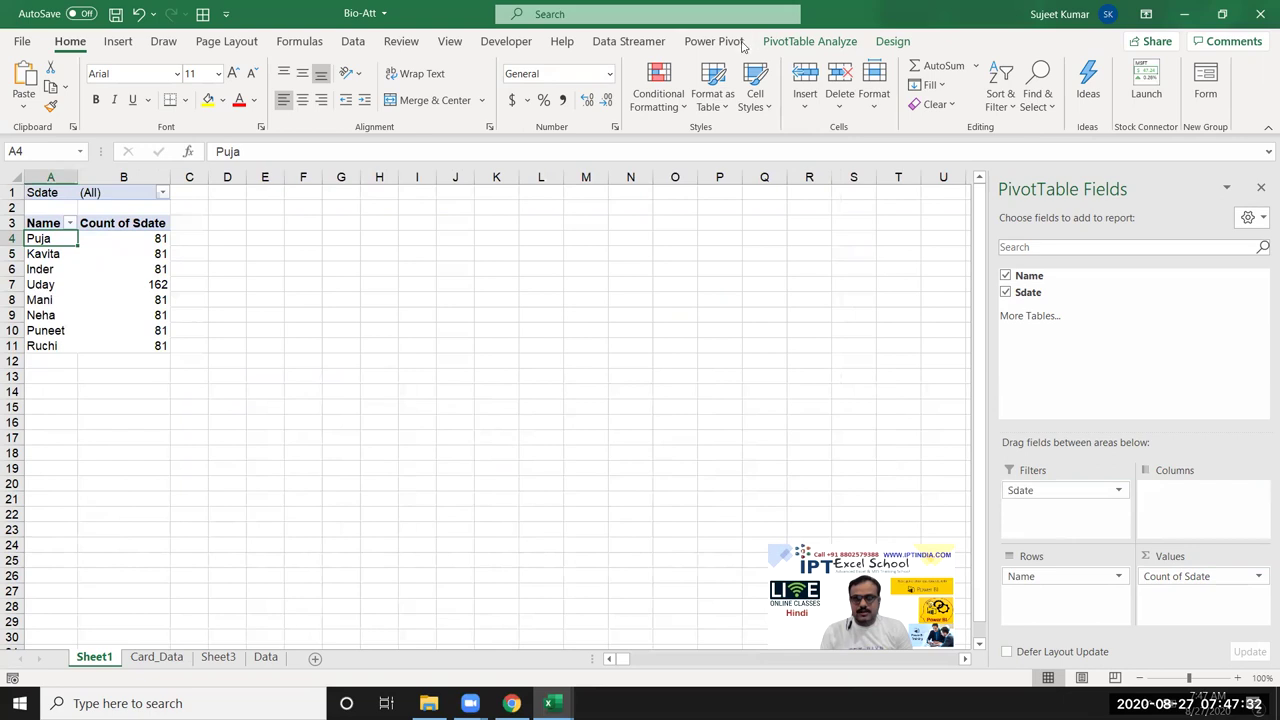
{"action": "left_click", "coordinate": [811, 44]}
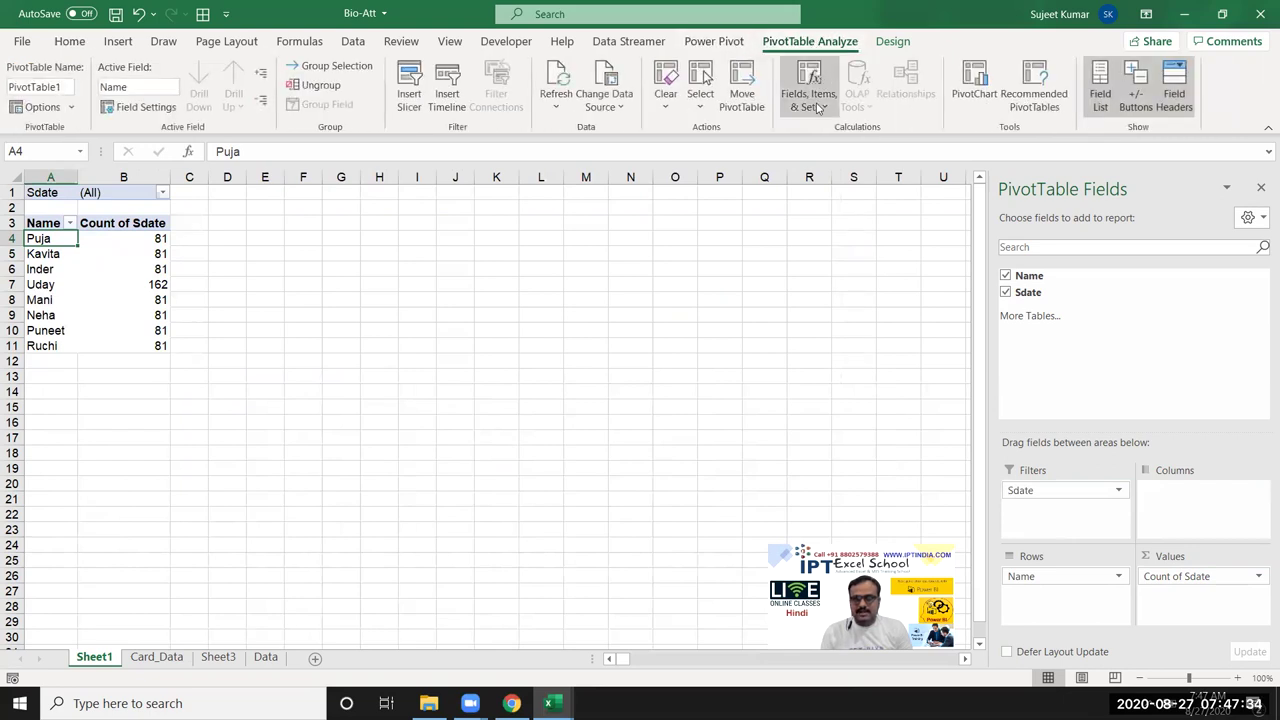
Step: Add calculated field ATT with formula =IF(Sdate>0,"P","A"), shown as Sum of ATT
{"action": "left_click", "coordinate": [808, 98]}
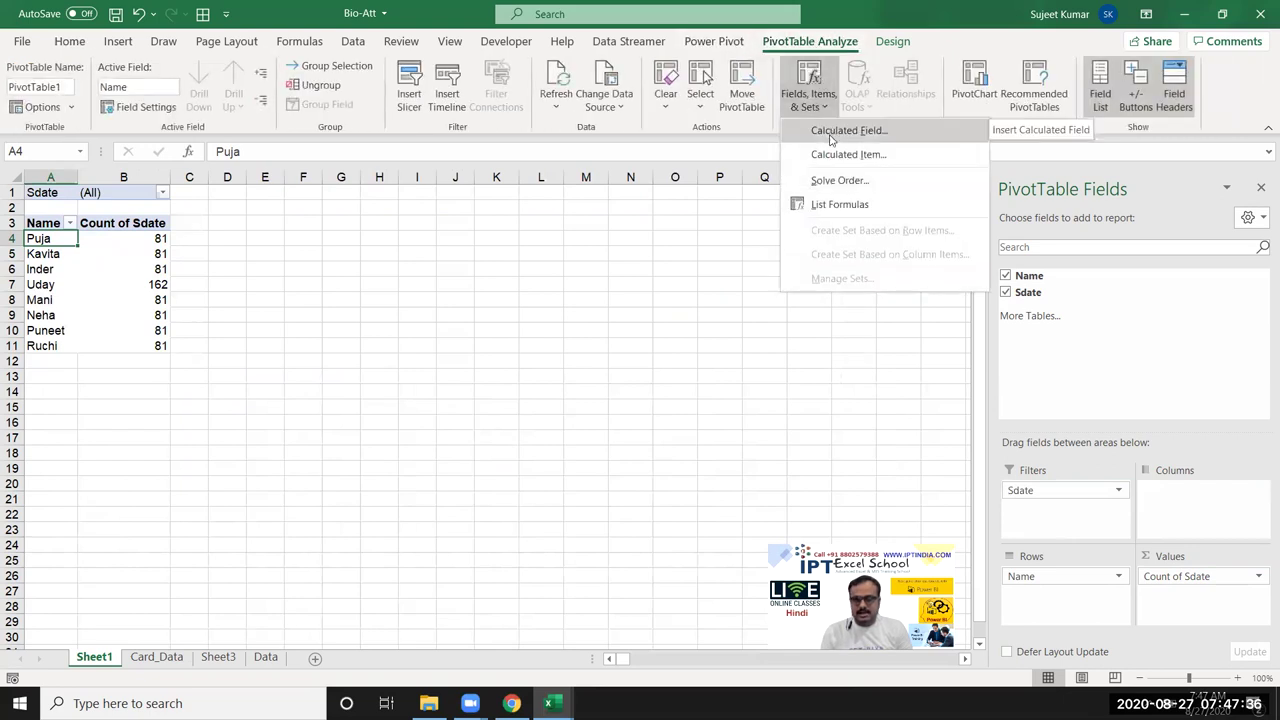
{"action": "left_click", "coordinate": [830, 132]}
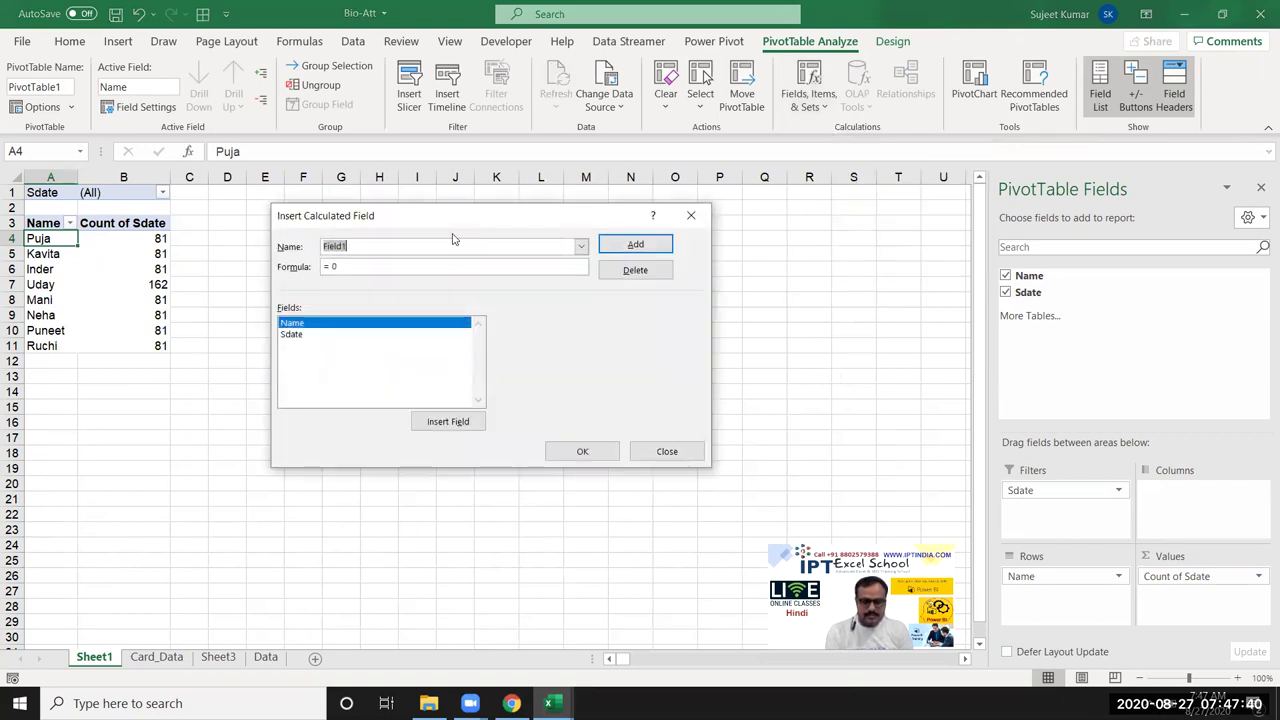
{"action": "type", "text": "ATT"}
{"action": "left_click", "coordinate": [347, 270]}
{"action": "type", "text": "if("}
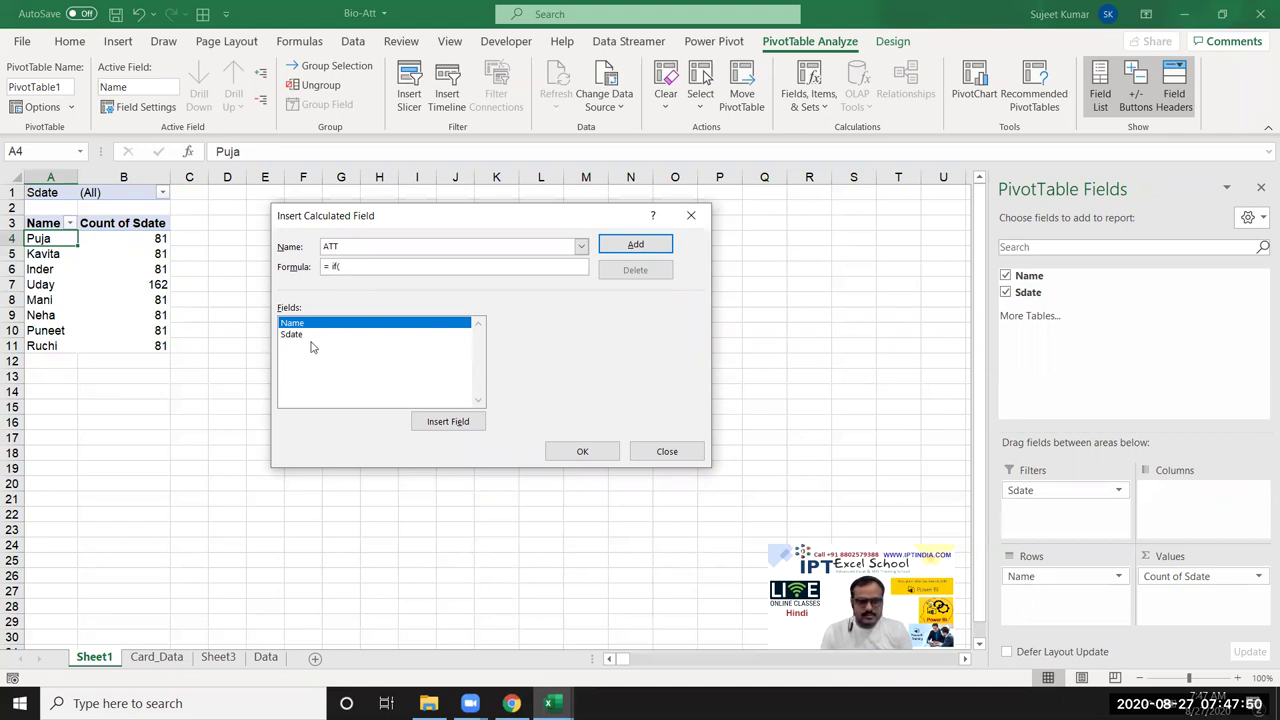
{"action": "left_click", "coordinate": [303, 338]}
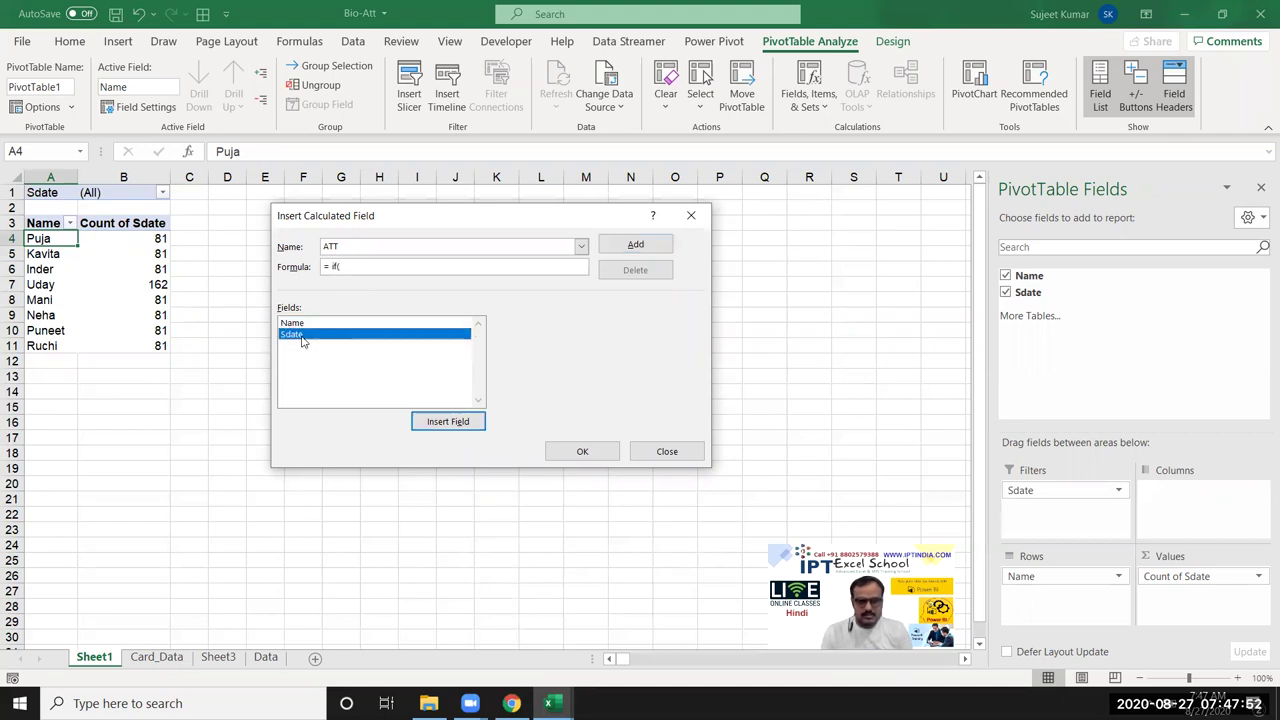
{"action": "double_click", "coordinate": [303, 338]}
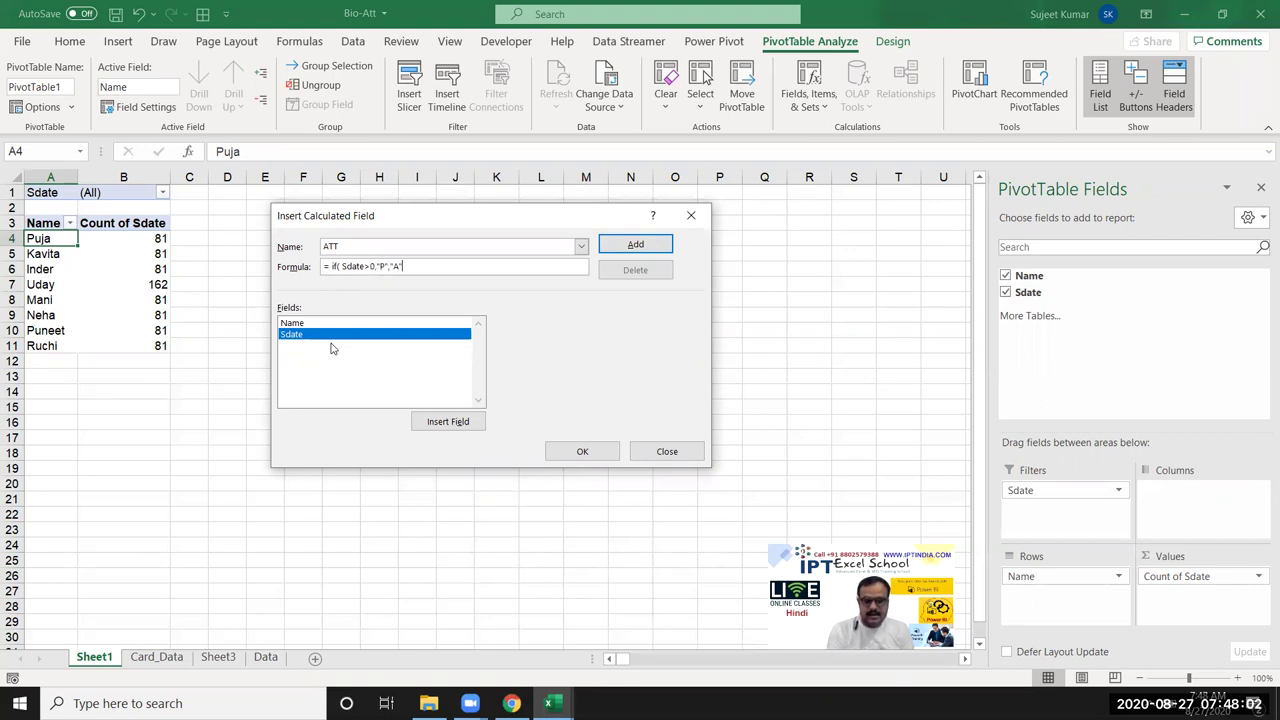
{"action": "type", "text": ")"}
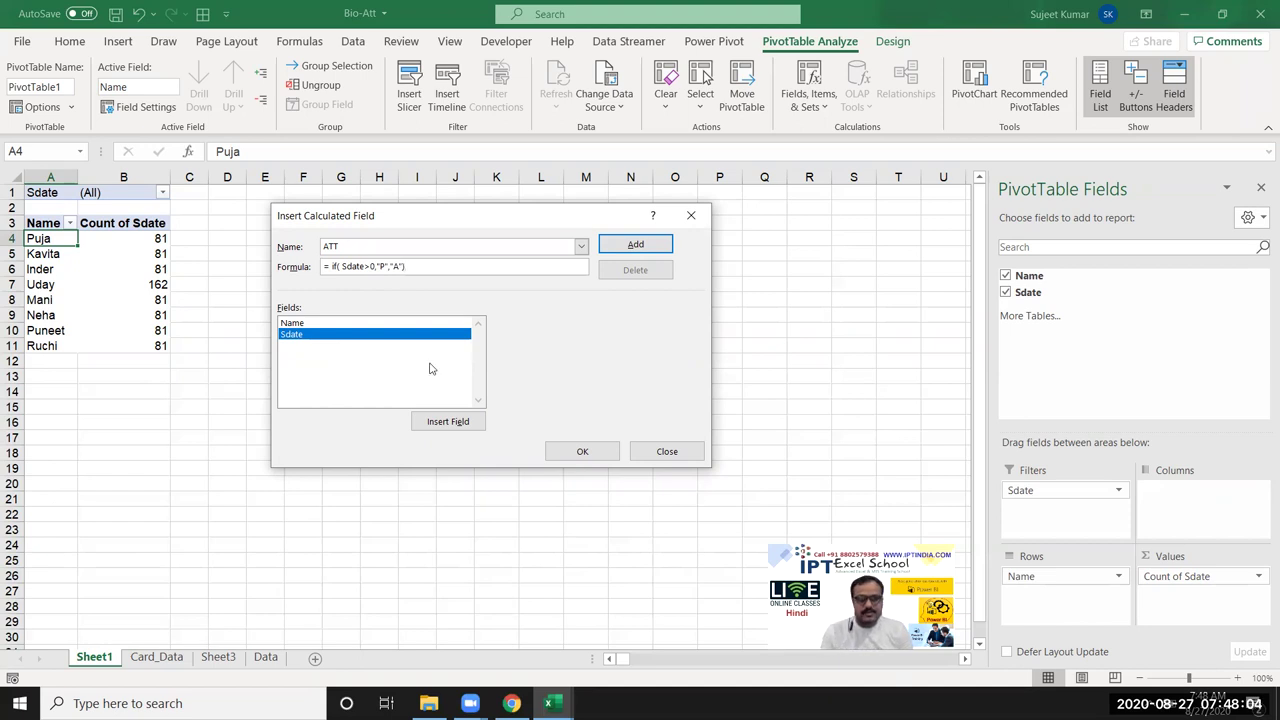
{"action": "left_click", "coordinate": [636, 246]}
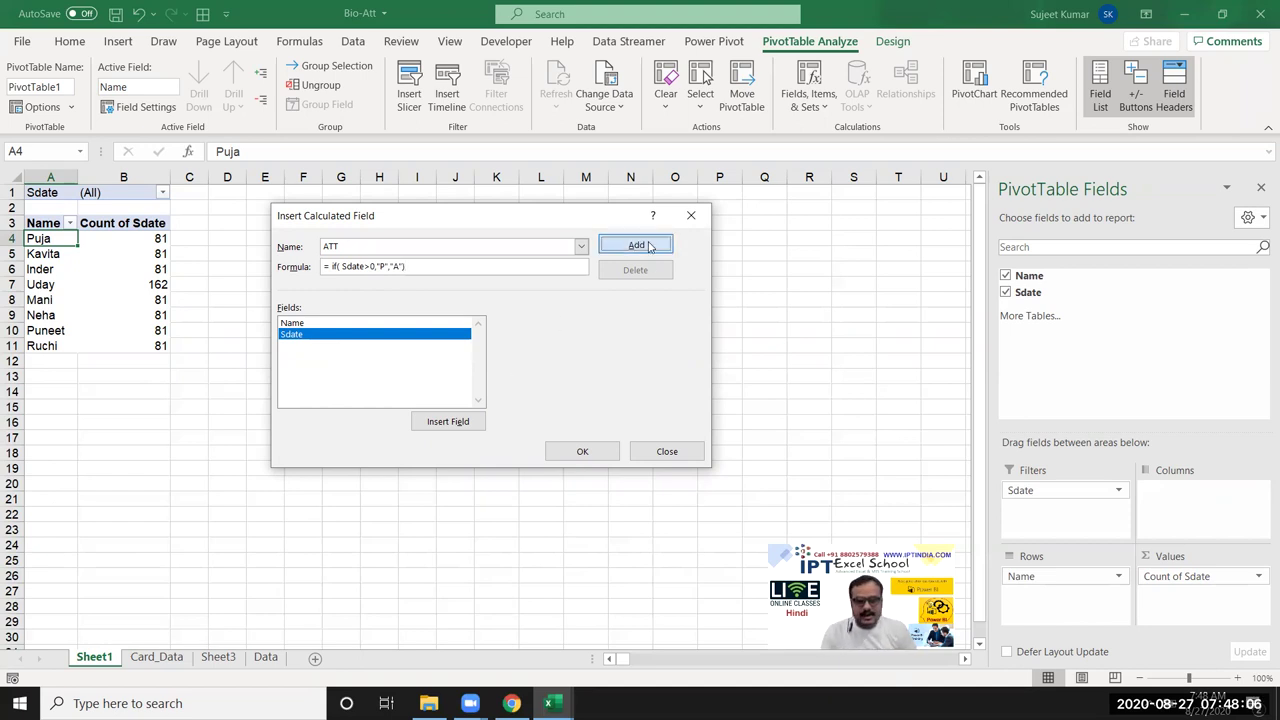
{"action": "left_click", "coordinate": [592, 451]}
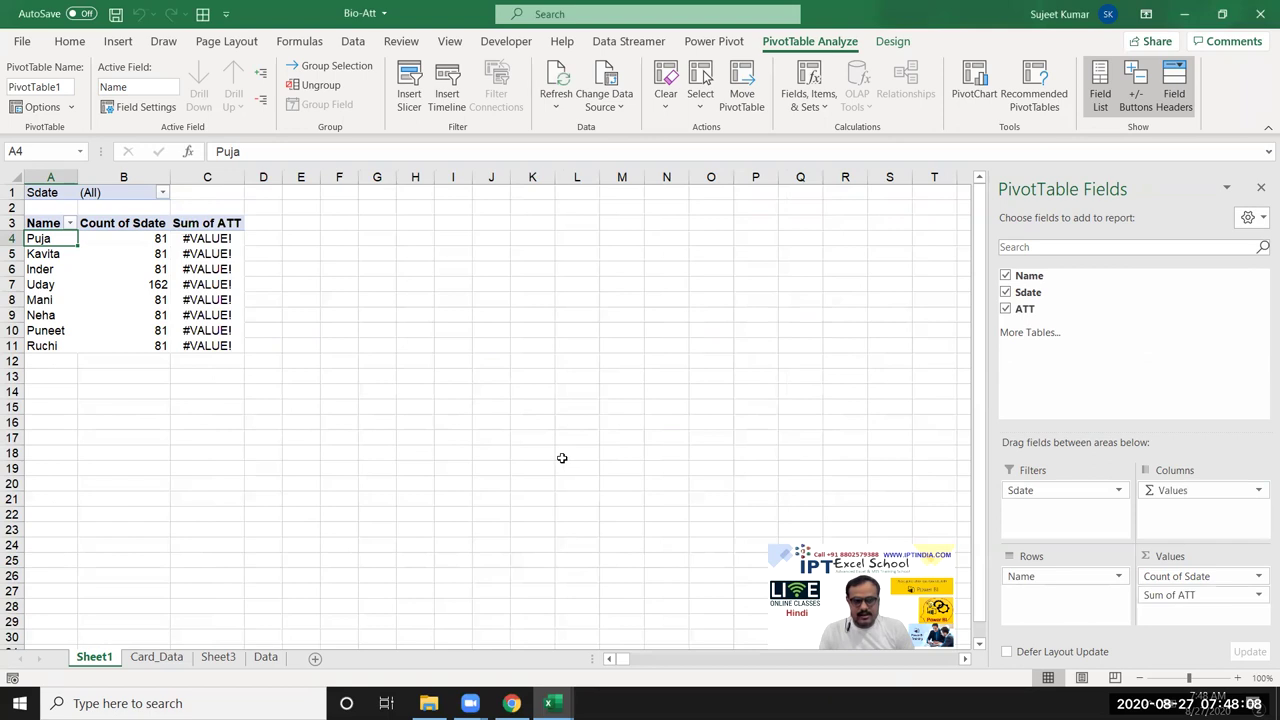
Step: Remove Count of Sdate from the values and move Sdate from Filters into the pivot columns
{"action": "left_click", "coordinate": [200, 268]}
{"action": "left_click", "coordinate": [157, 253]}
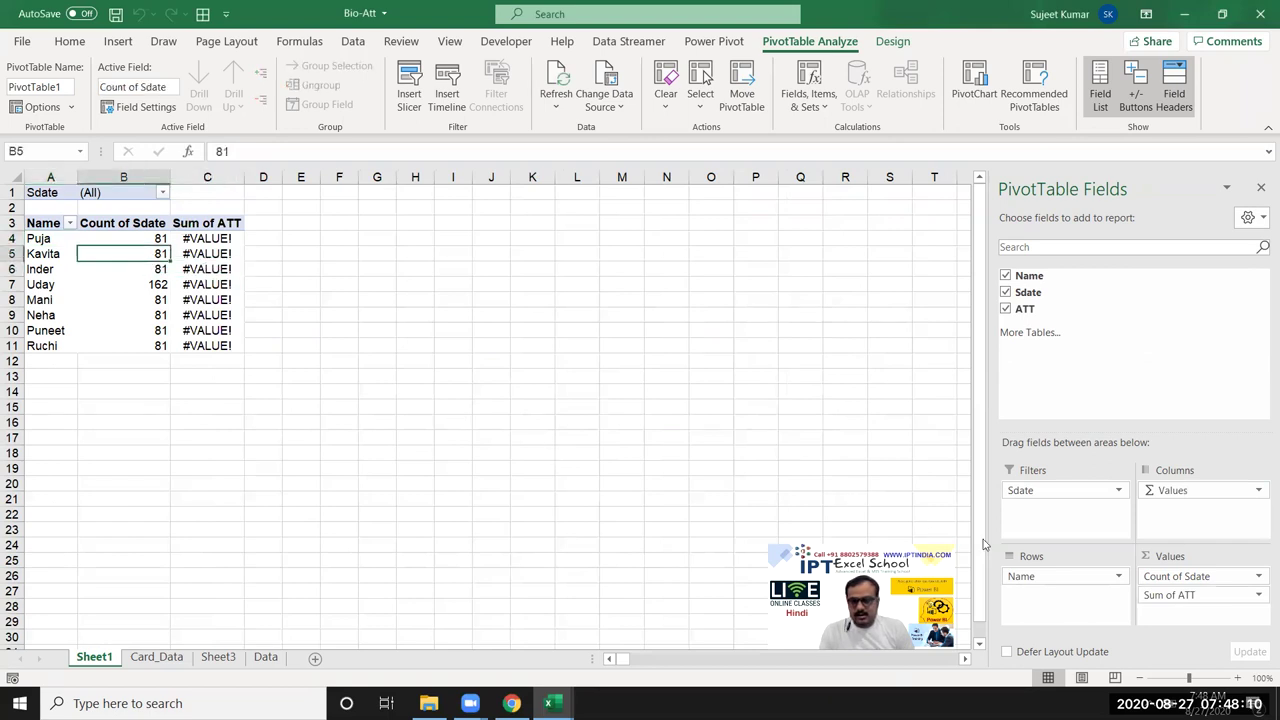
{"action": "left_click_drag", "start_coordinate": [1200, 577], "coordinate": [1141, 442]}
{"action": "left_click_drag", "start_coordinate": [1118, 420], "coordinate": [1116, 410]}
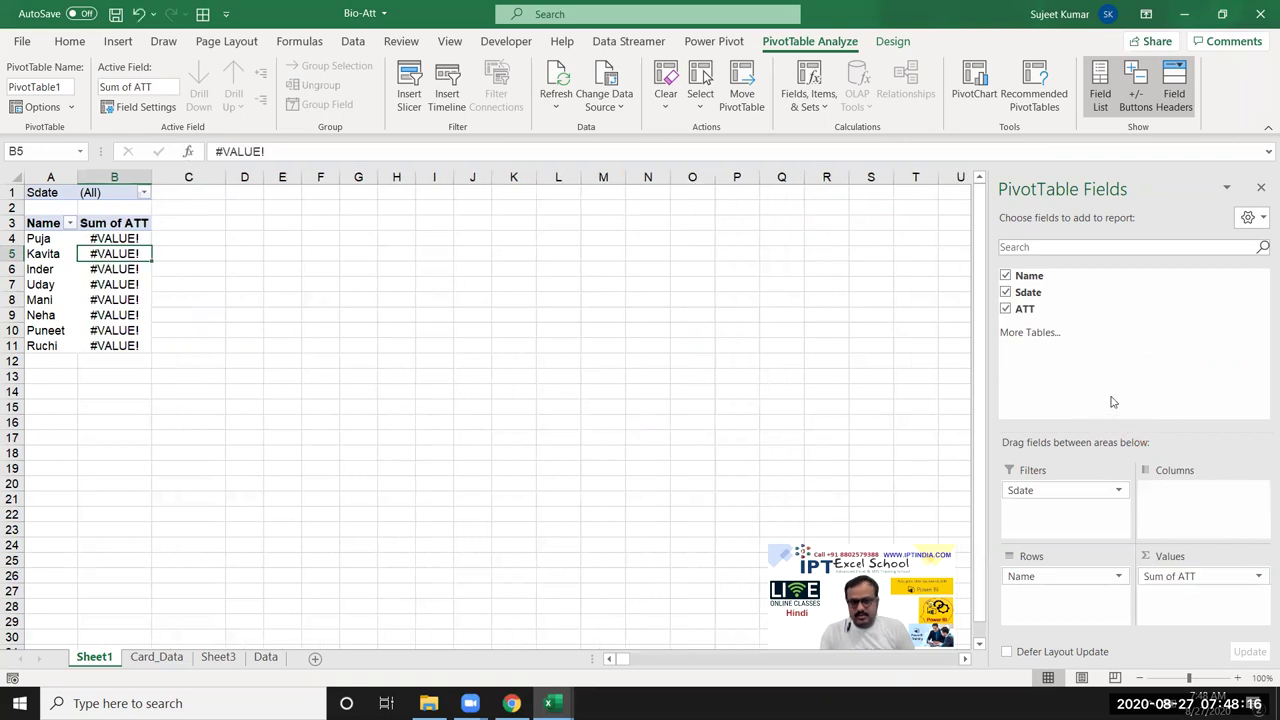
{"action": "left_click_drag", "start_coordinate": [1072, 490], "coordinate": [1160, 492]}
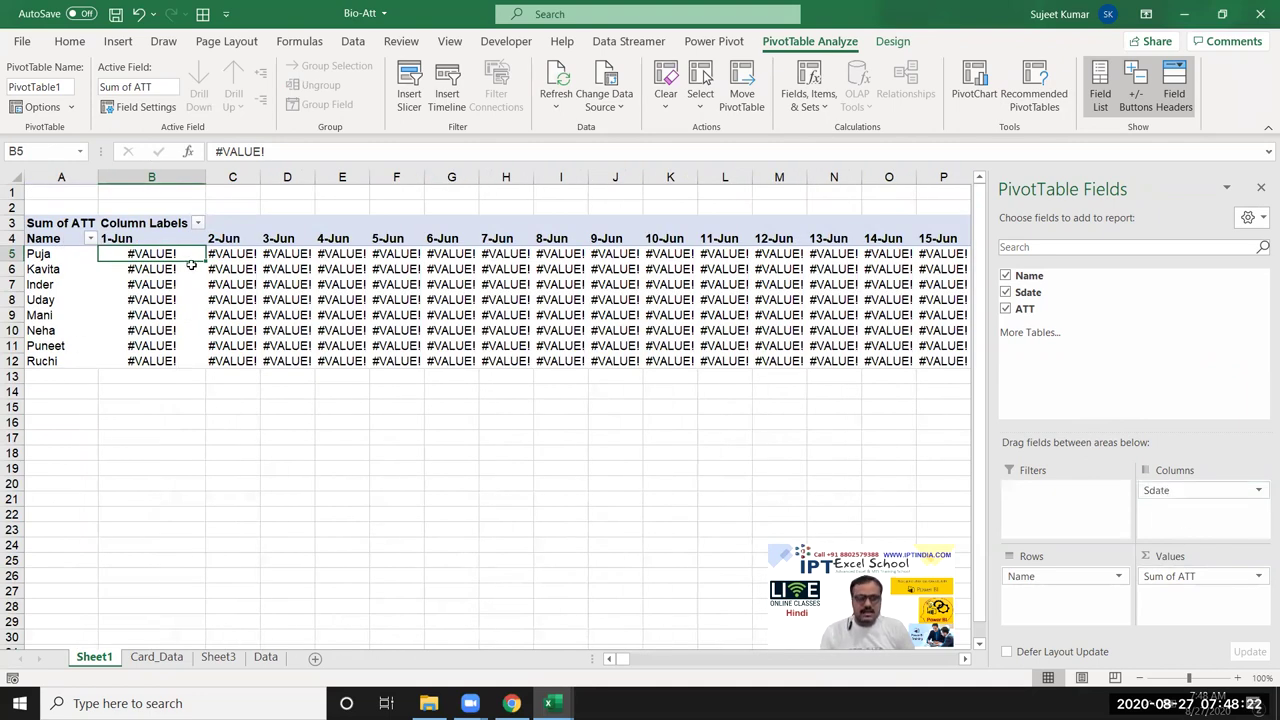
{"action": "mouse_move", "coordinate": [182, 254]}
{"action": "left_mouse_down"}
{"action": "mouse_move", "coordinate": [577, 330]}
{"action": "mouse_move", "coordinate": [633, 357]}
{"action": "left_mouse_up"}
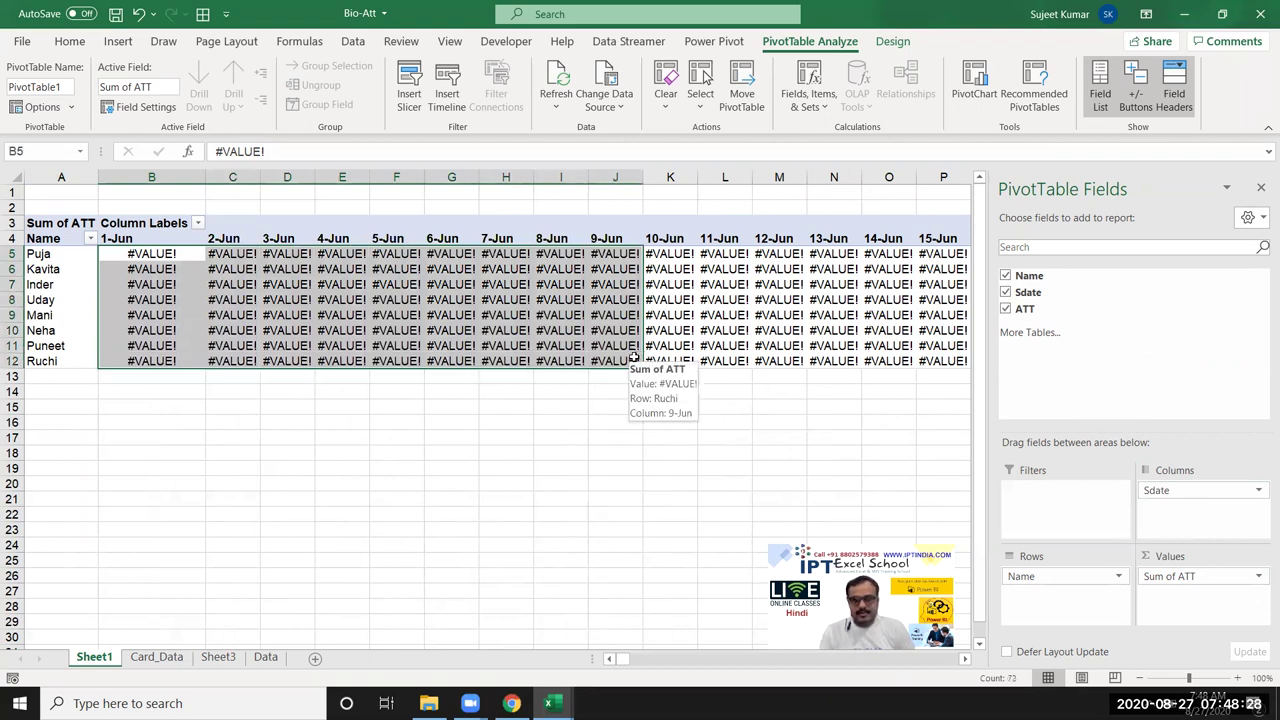
{"action": "left_click", "coordinate": [1258, 576]}
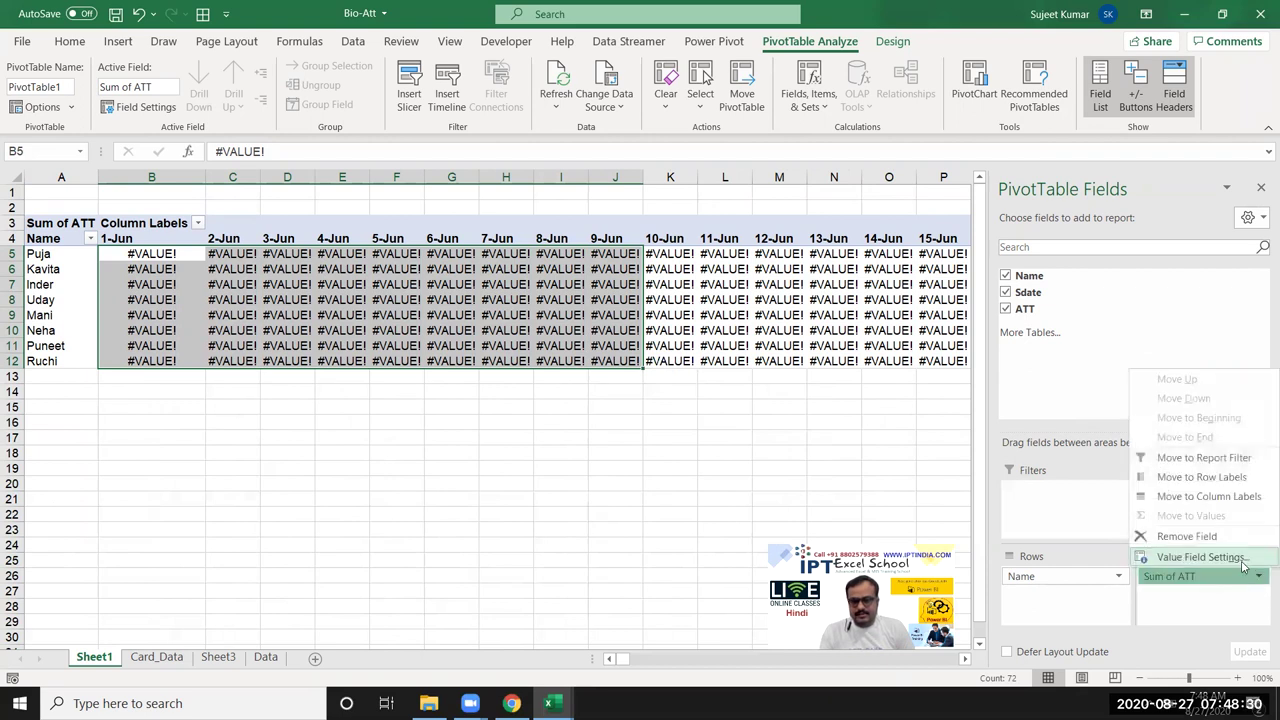
{"action": "left_click", "coordinate": [1240, 558]}
{"action": "left_click", "coordinate": [500, 285]}
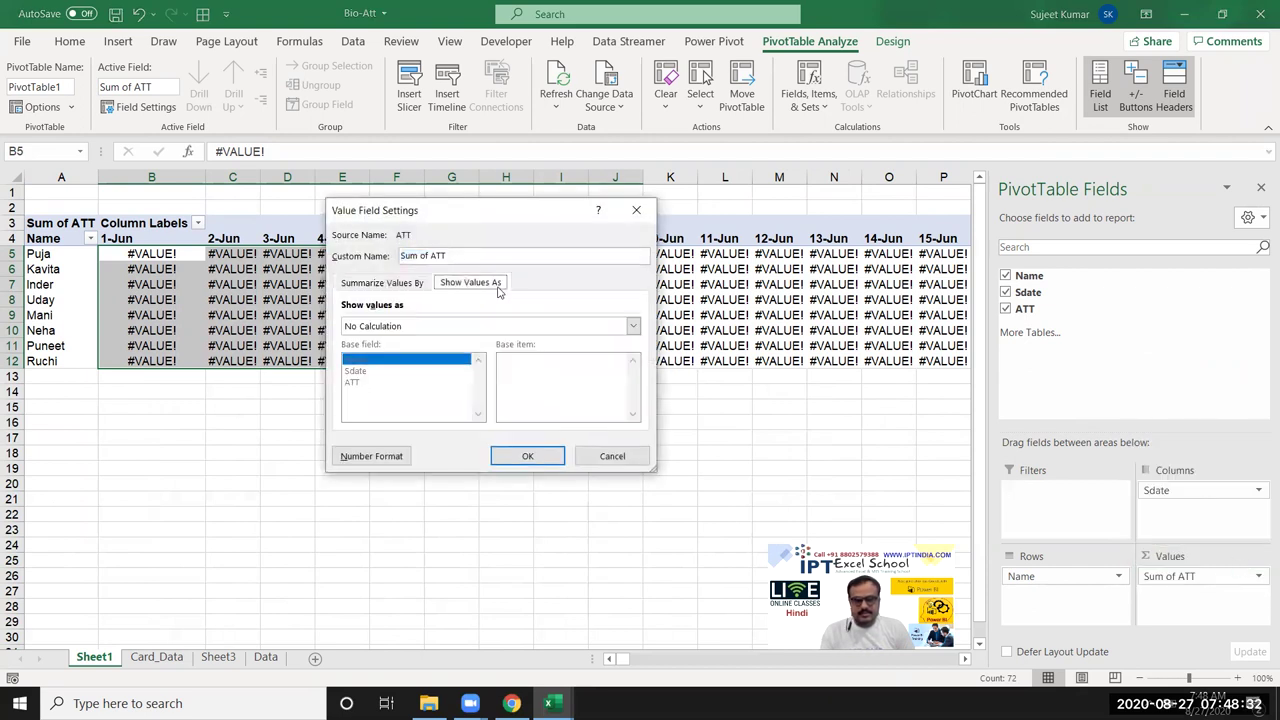
{"action": "left_click", "coordinate": [380, 283]}
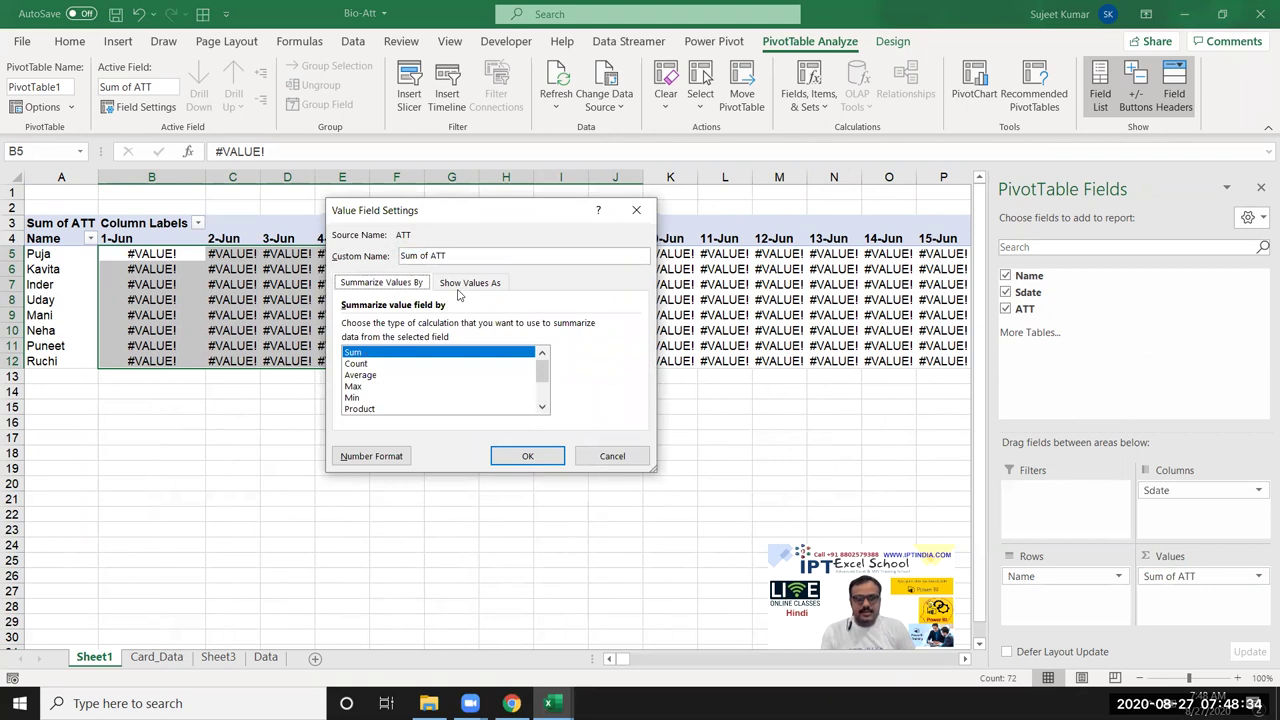
{"action": "scroll", "coordinate": [483, 365], "scroll_direction": "down", "scroll_amount": 1}
{"action": "scroll", "coordinate": [483, 365], "scroll_direction": "down", "scroll_amount": 1}
{"action": "scroll", "coordinate": [483, 365], "scroll_direction": "up", "scroll_amount": 2}
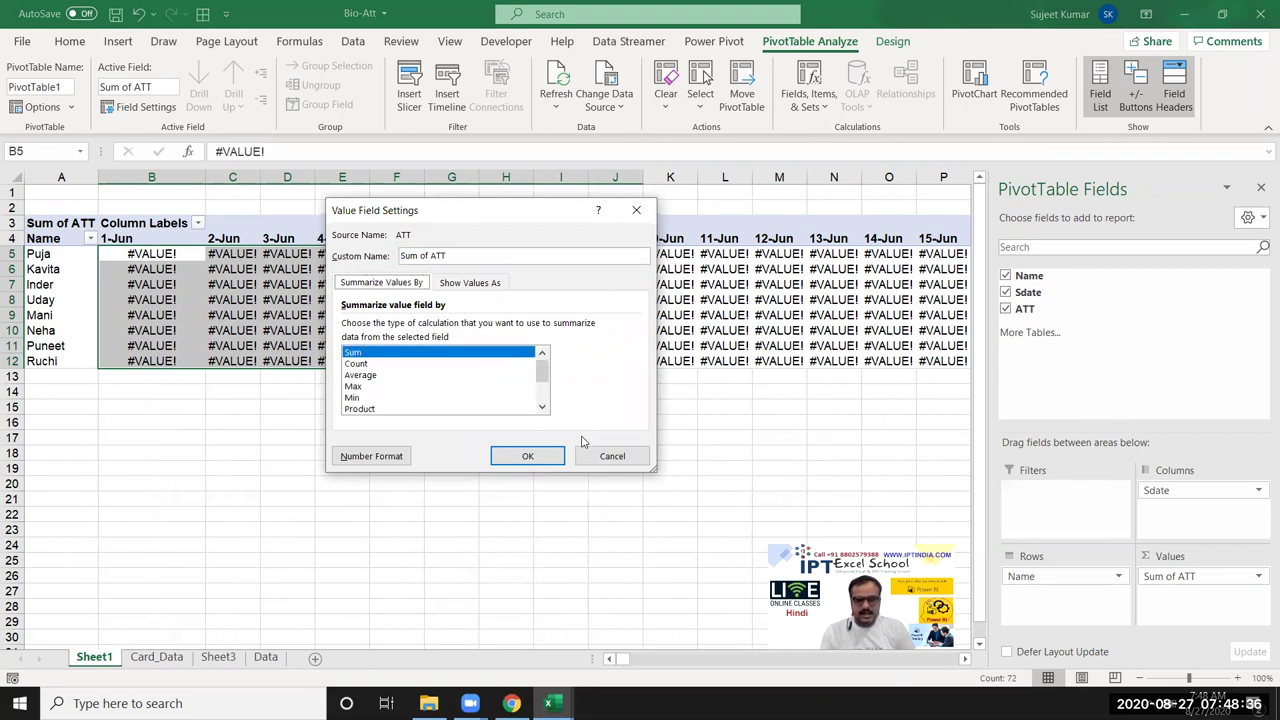
{"action": "left_click", "coordinate": [608, 455]}
{"action": "left_click", "coordinate": [300, 301]}
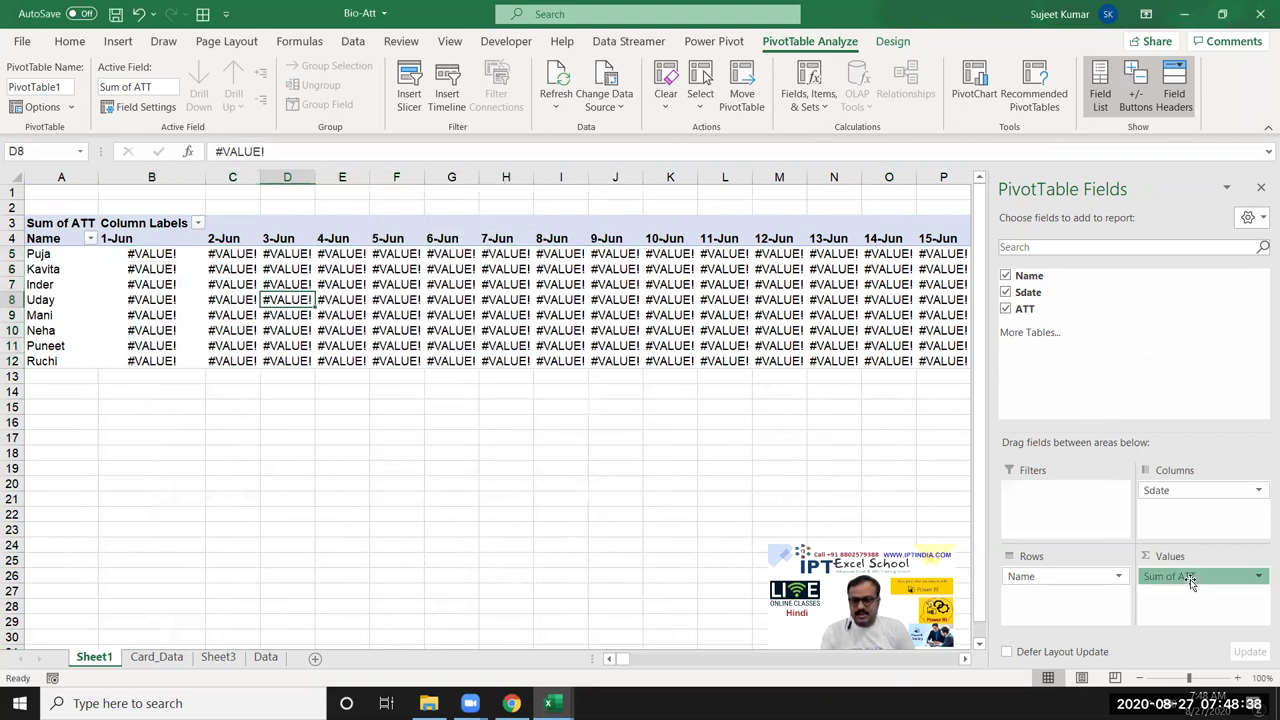
Step: Replace Sum of ATT with Count of Sdate as the pivot's value field
{"action": "left_click_drag", "start_coordinate": [1190, 583], "coordinate": [1010, 318]}
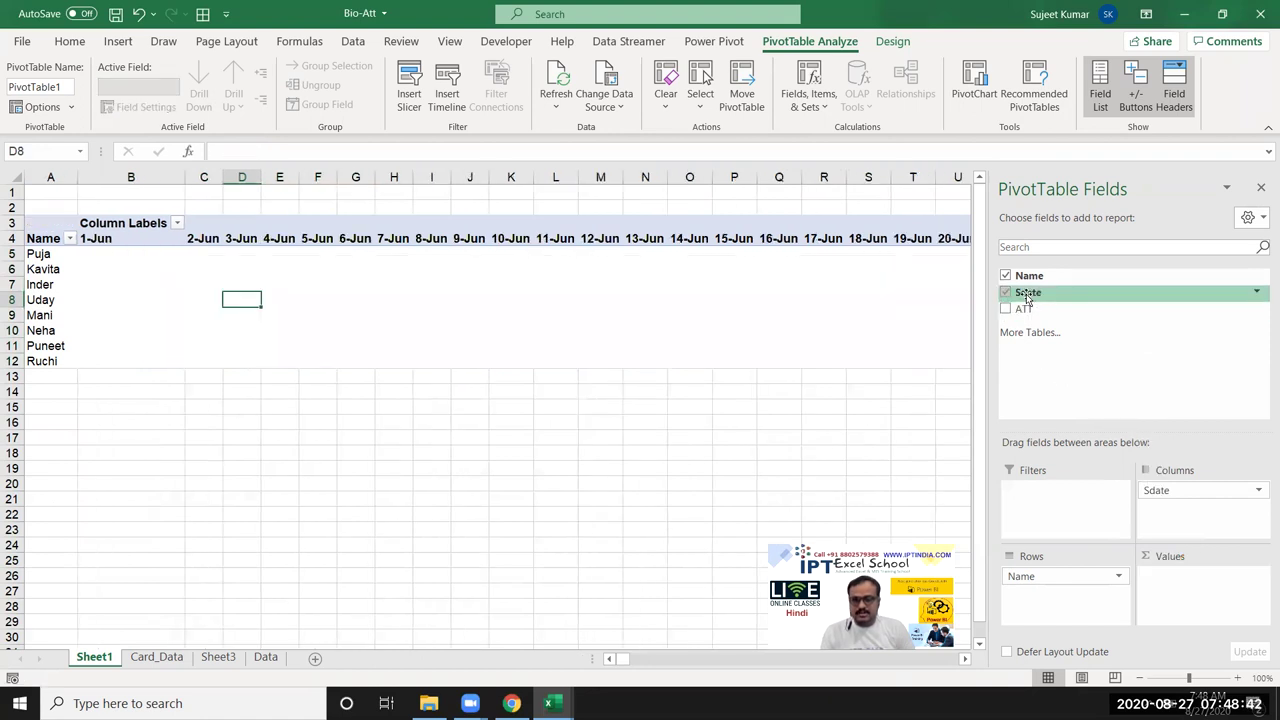
{"action": "left_click_drag", "start_coordinate": [1027, 297], "coordinate": [1200, 605]}
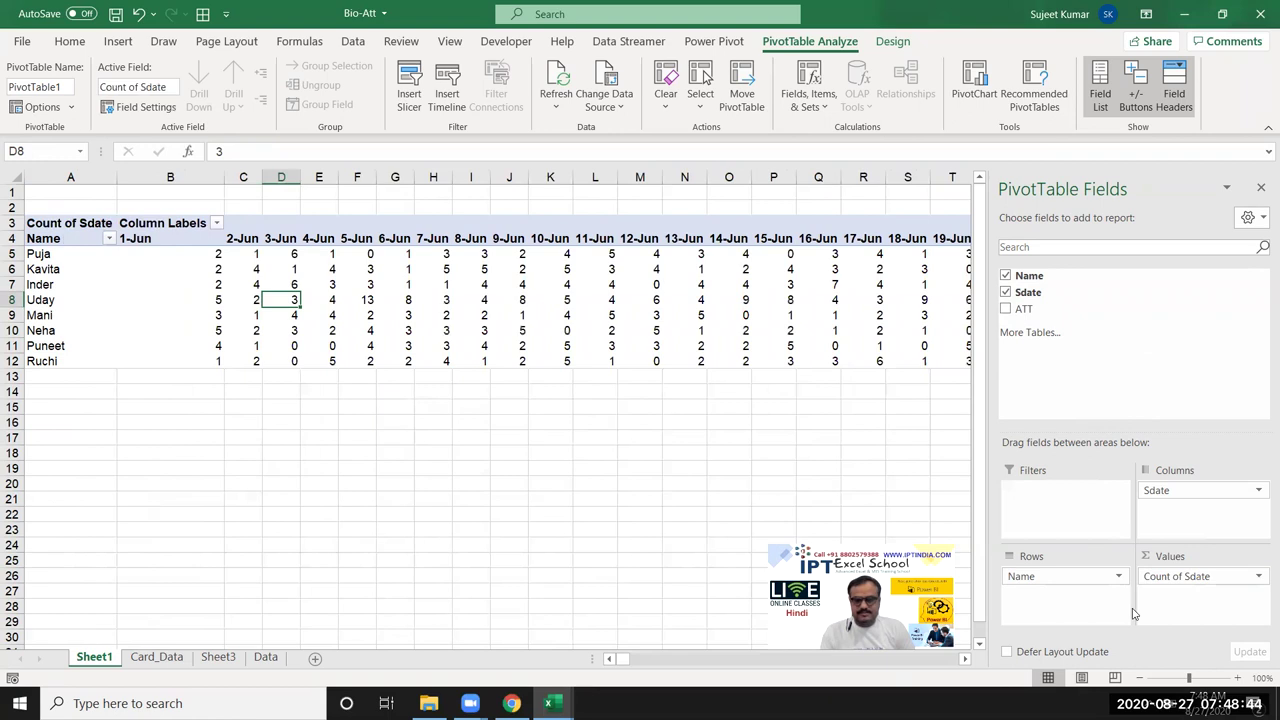
{"action": "key", "text": "Right"}
{"action": "key", "text": "Right"}
{"action": "key", "text": "Right"}
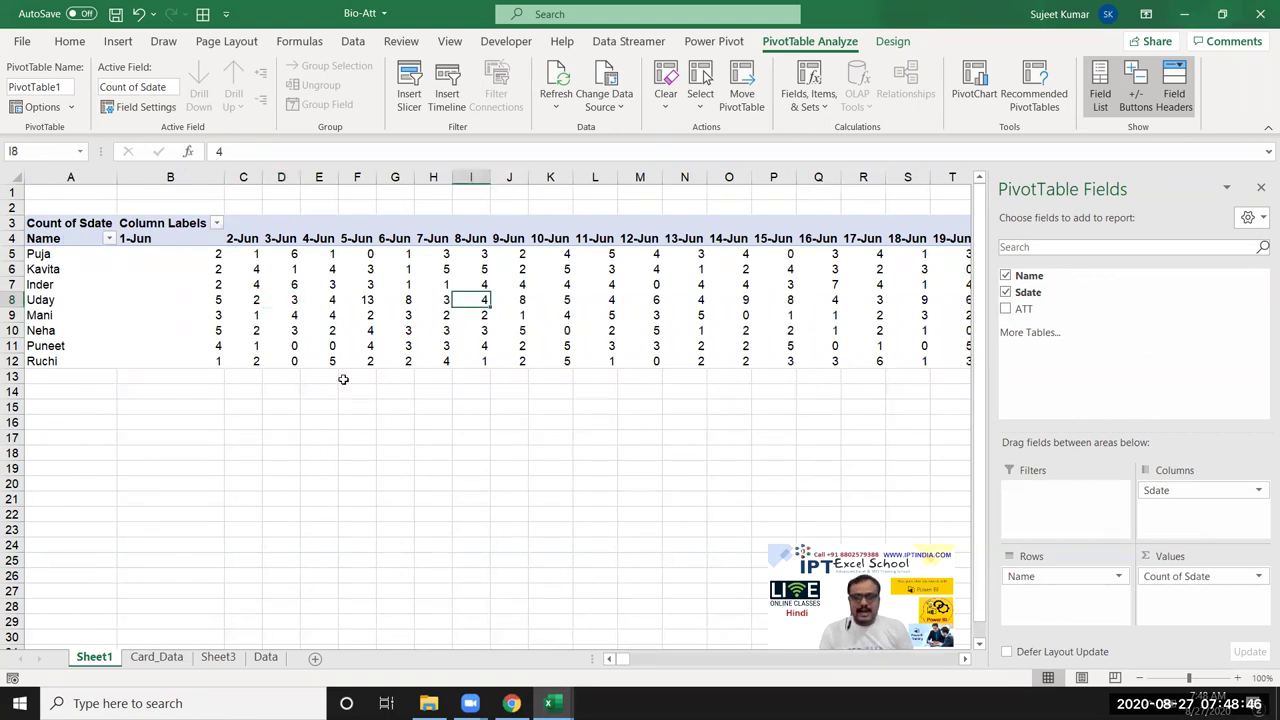
Step: Hide the PivotTable Fields pane and select the count values B5:AE12
{"action": "left_click", "coordinate": [1261, 190]}
{"action": "left_click", "coordinate": [199, 259]}
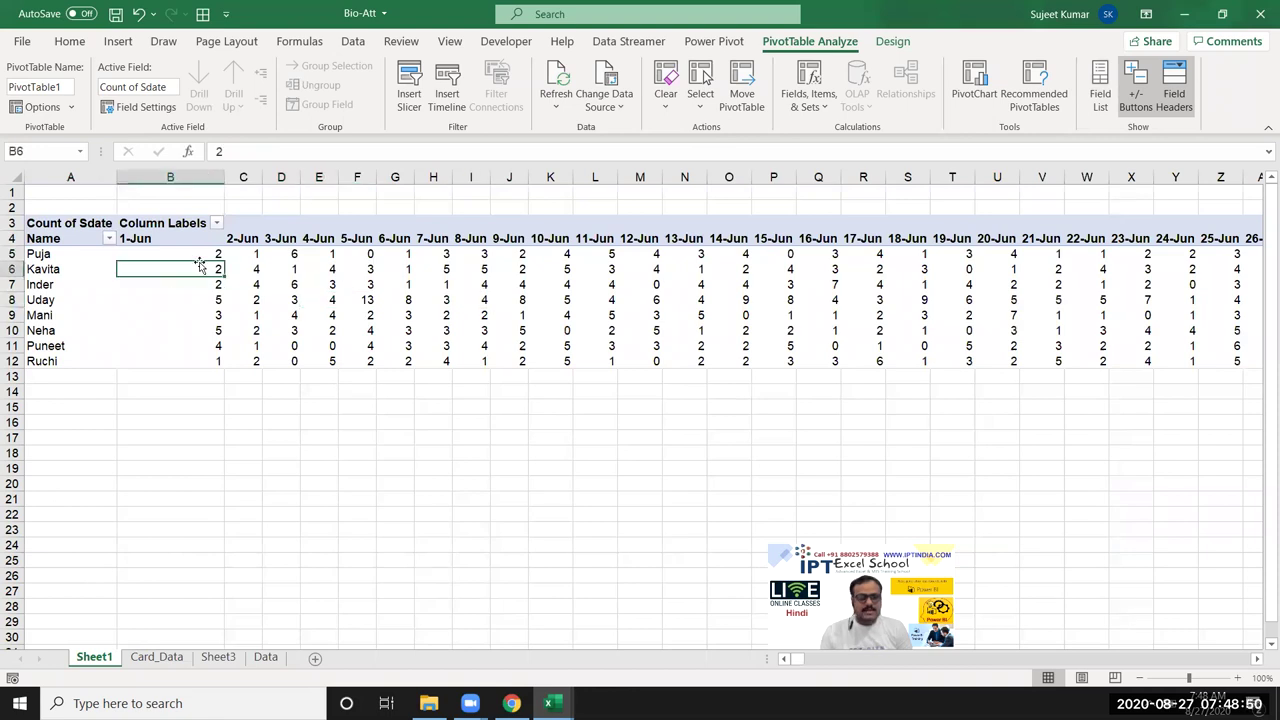
{"action": "key", "text": "ctrl+shift+Right"}
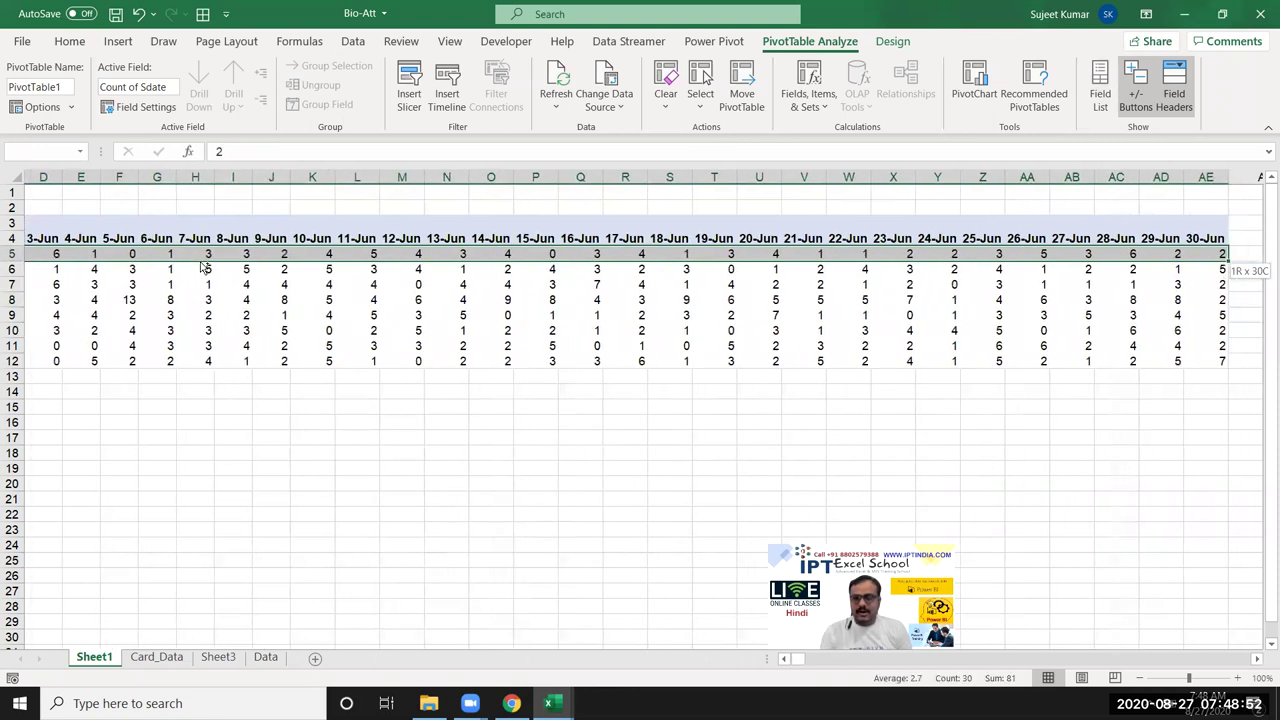
{"action": "key", "text": "ctrl+shift+Down"}
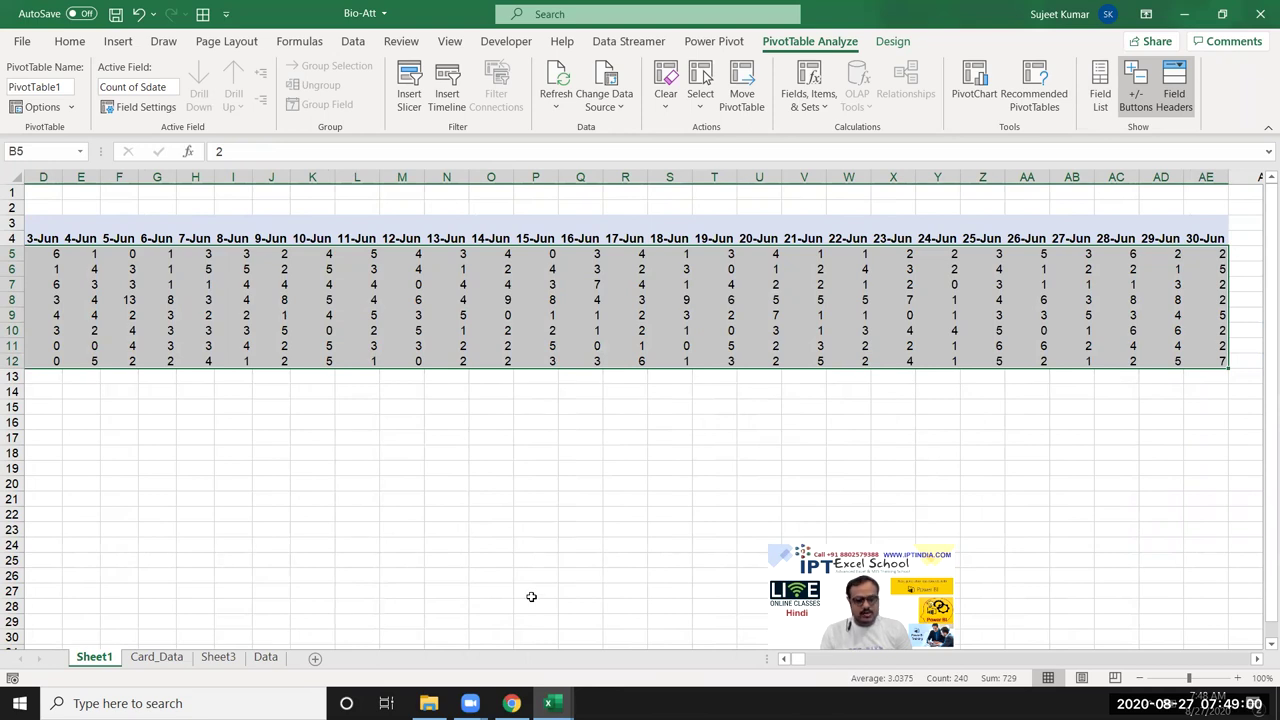
{"action": "left_click", "coordinate": [132, 558]}
{"action": "key", "text": "Home"}
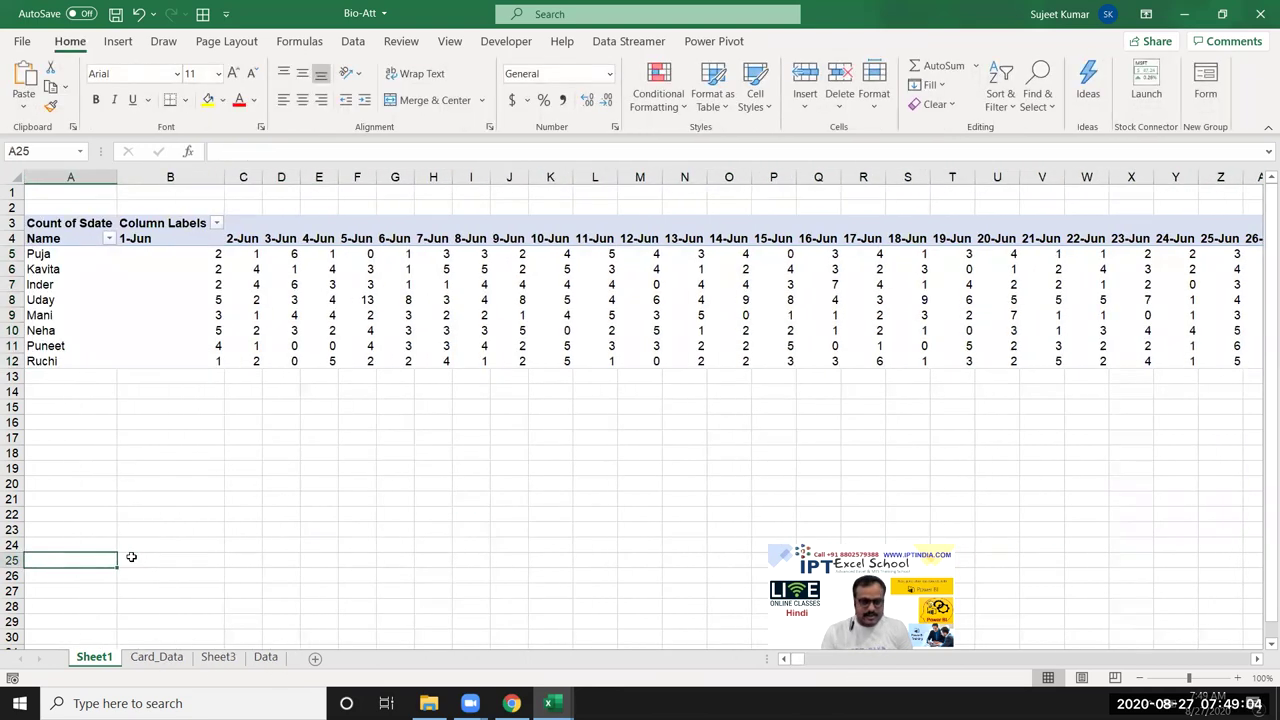
{"action": "key", "text": "Up"}
{"action": "key", "text": "Up"}
{"action": "type", "text": "1500"}
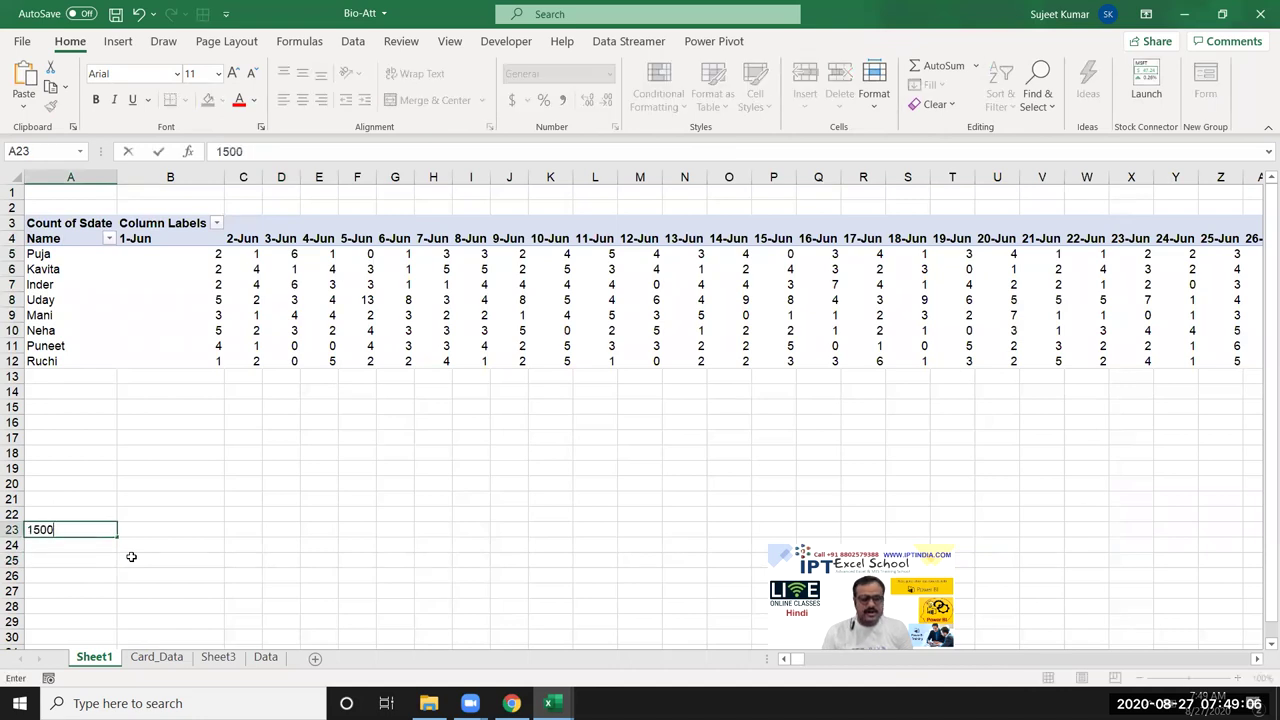
{"action": "key", "text": "Down"}
{"action": "key", "text": "Down"}
{"action": "key", "text": "Up"}
{"action": "key", "text": "Up"}
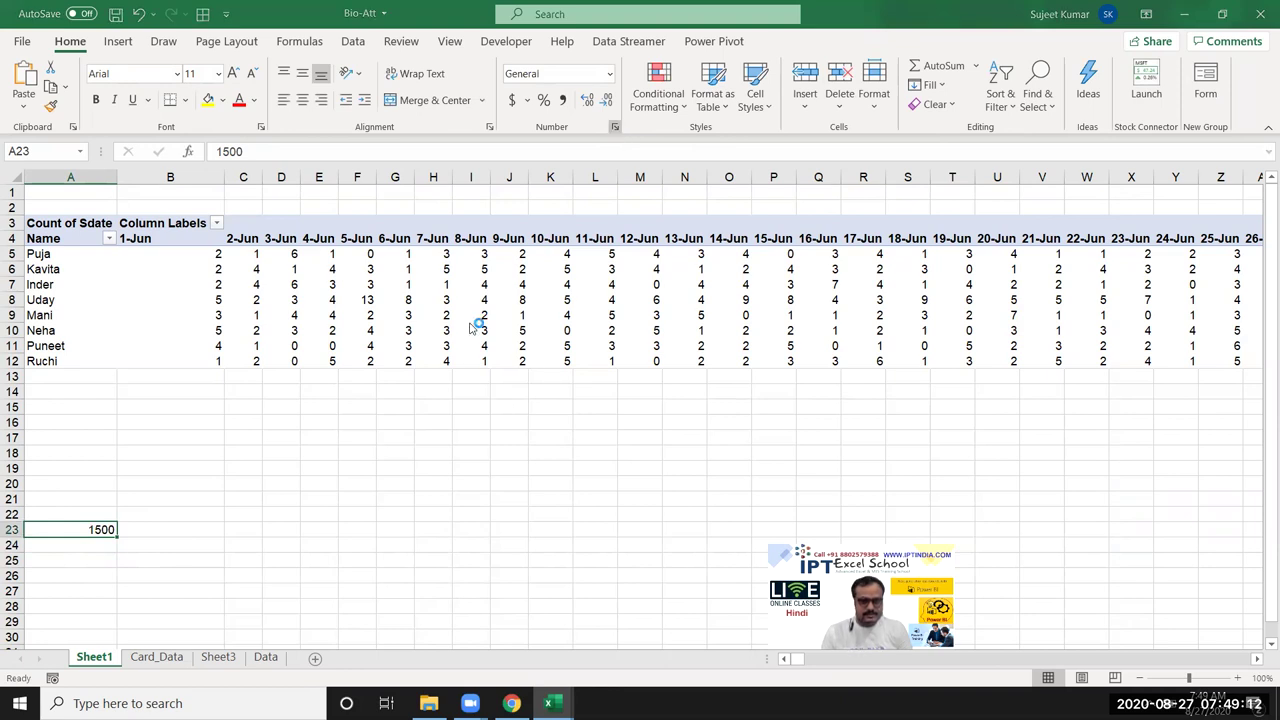
{"action": "key", "text": "ctrl+1"}
{"action": "left_click", "coordinate": [302, 330]}
{"action": "double_click", "coordinate": [455, 257]}
{"action": "type", "text": "\"M"}
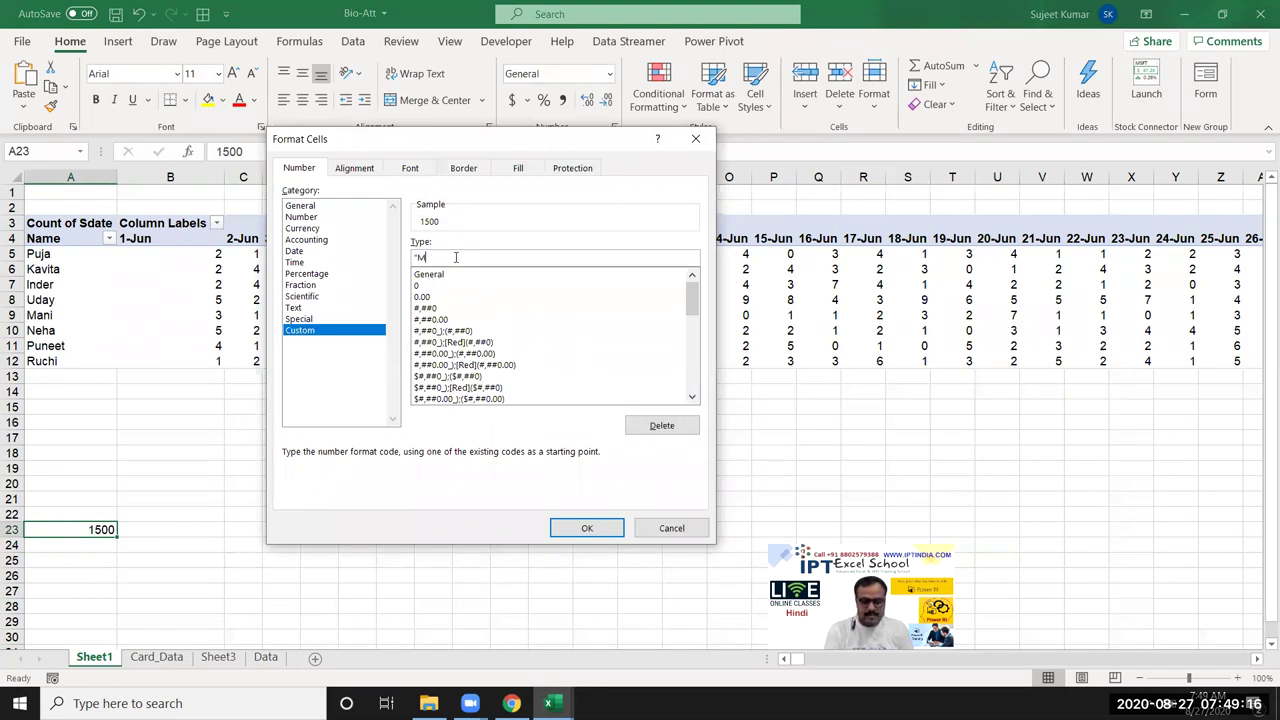
{"action": "type", "text": "RP\" 0"}
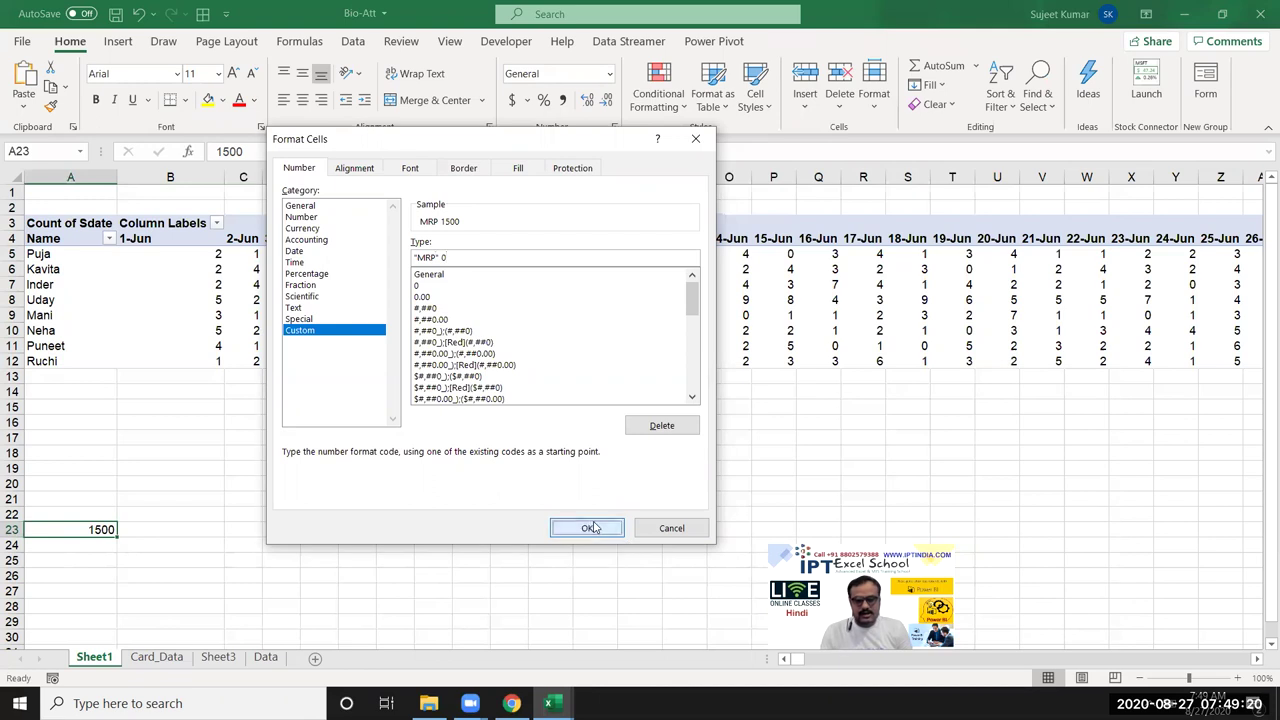
{"action": "left_click", "coordinate": [591, 528]}
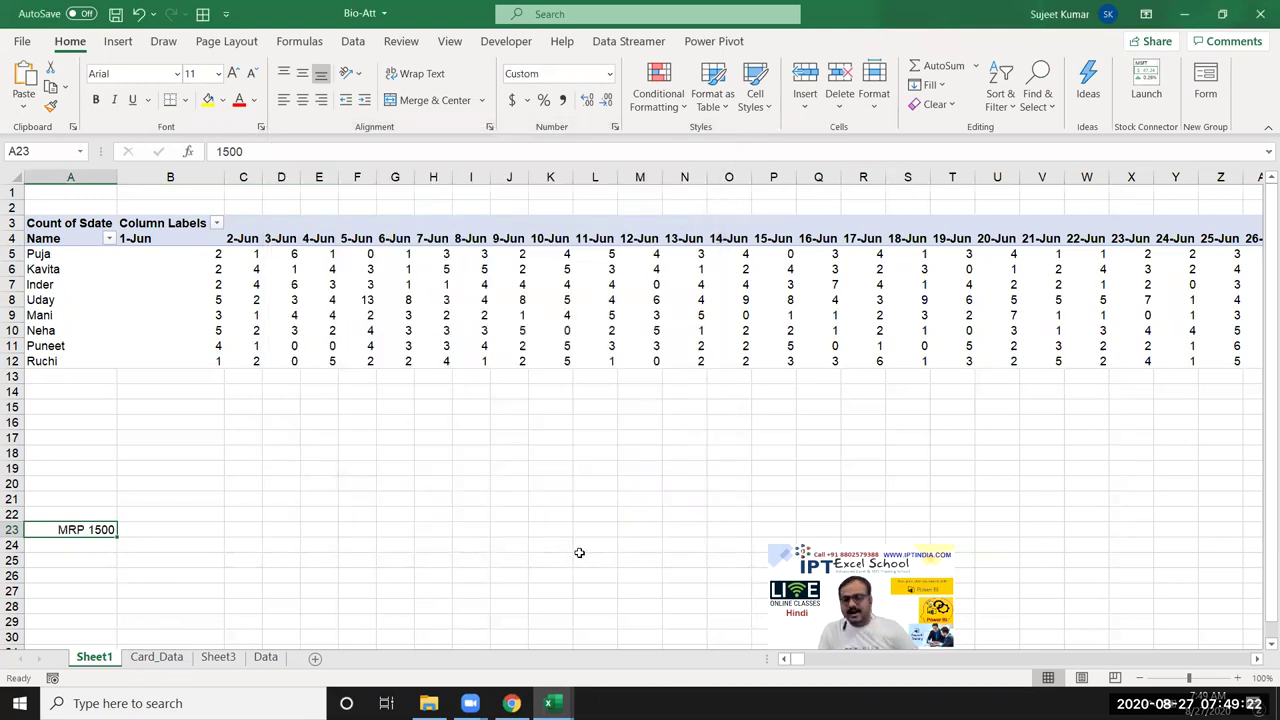
{"action": "left_click", "coordinate": [615, 127]}
{"action": "left_click_drag", "start_coordinate": [440, 257], "coordinate": [463, 273]}
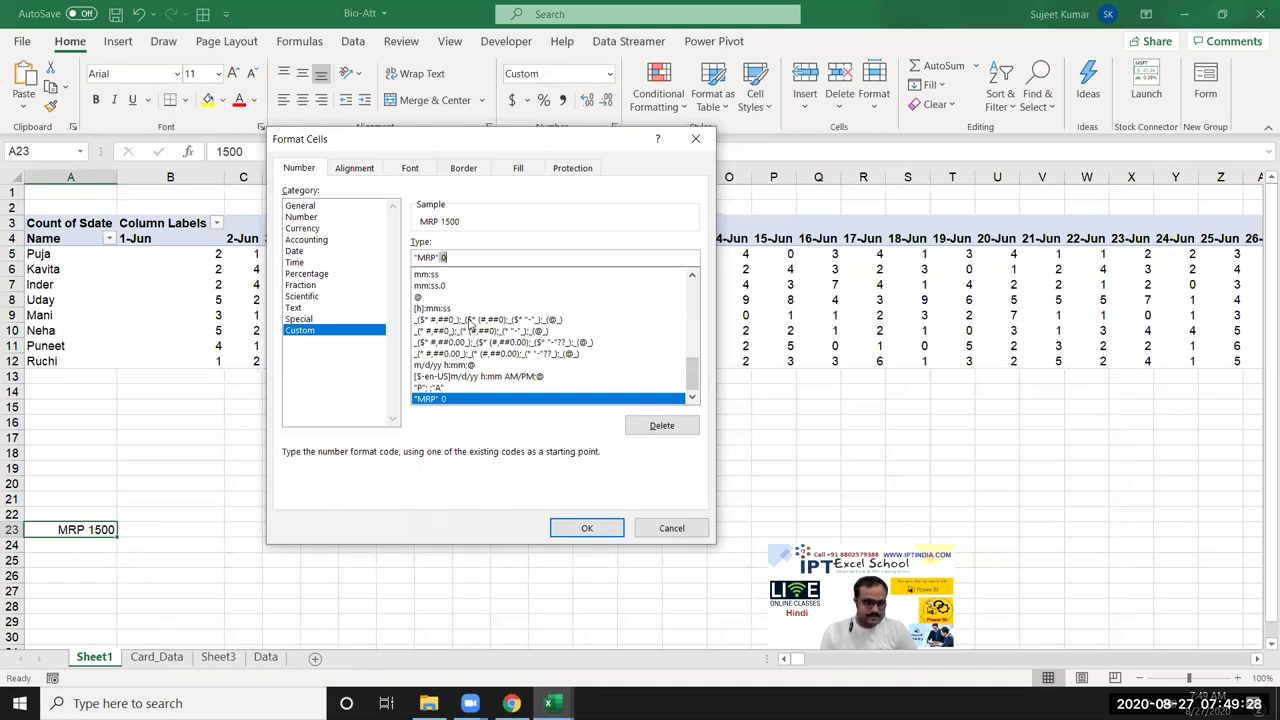
{"action": "key", "text": "BackSpace"}
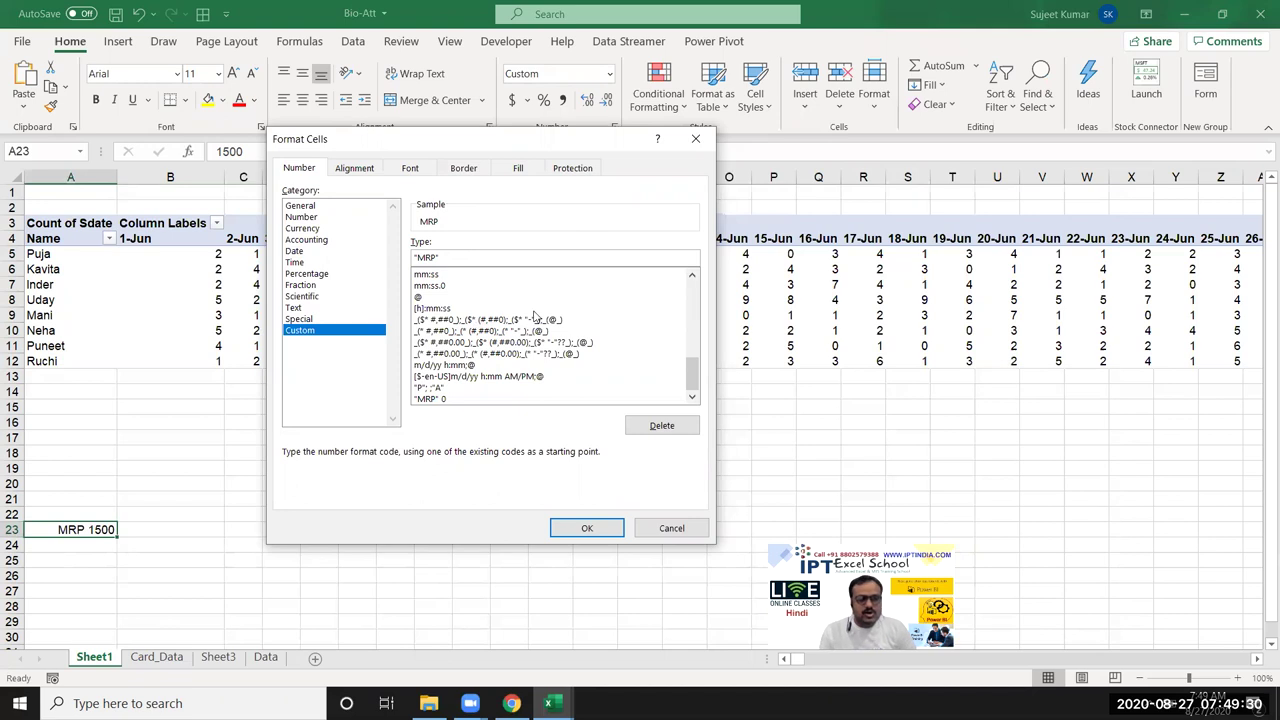
{"action": "left_click", "coordinate": [587, 528]}
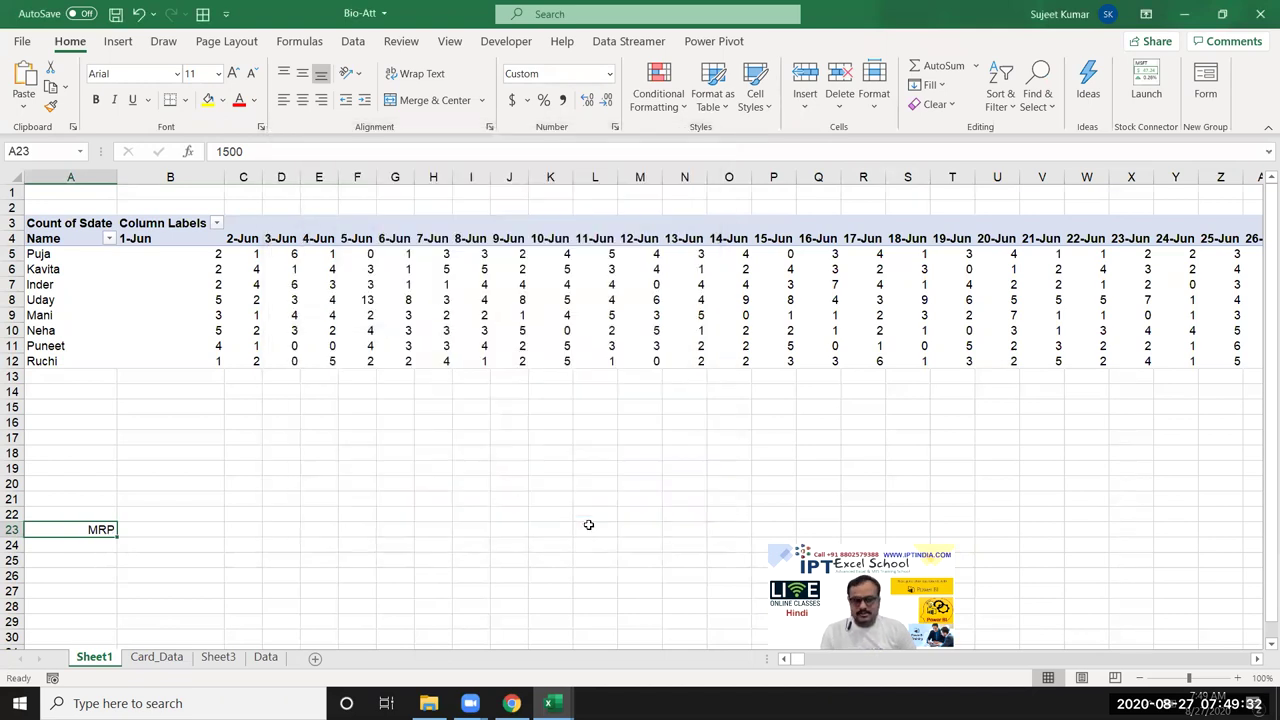
{"action": "double_click", "coordinate": [64, 530]}
{"action": "left_click", "coordinate": [259, 529]}
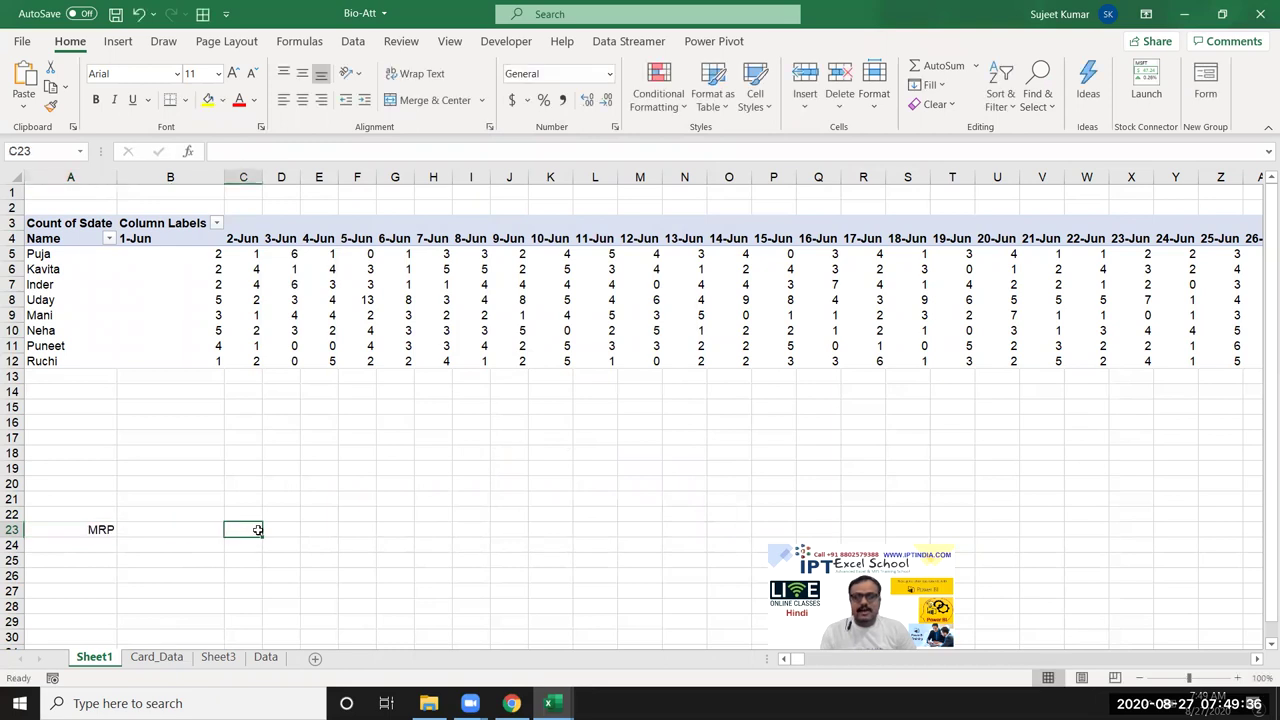
{"action": "left_click", "coordinate": [79, 530]}
{"action": "key", "text": "Up"}
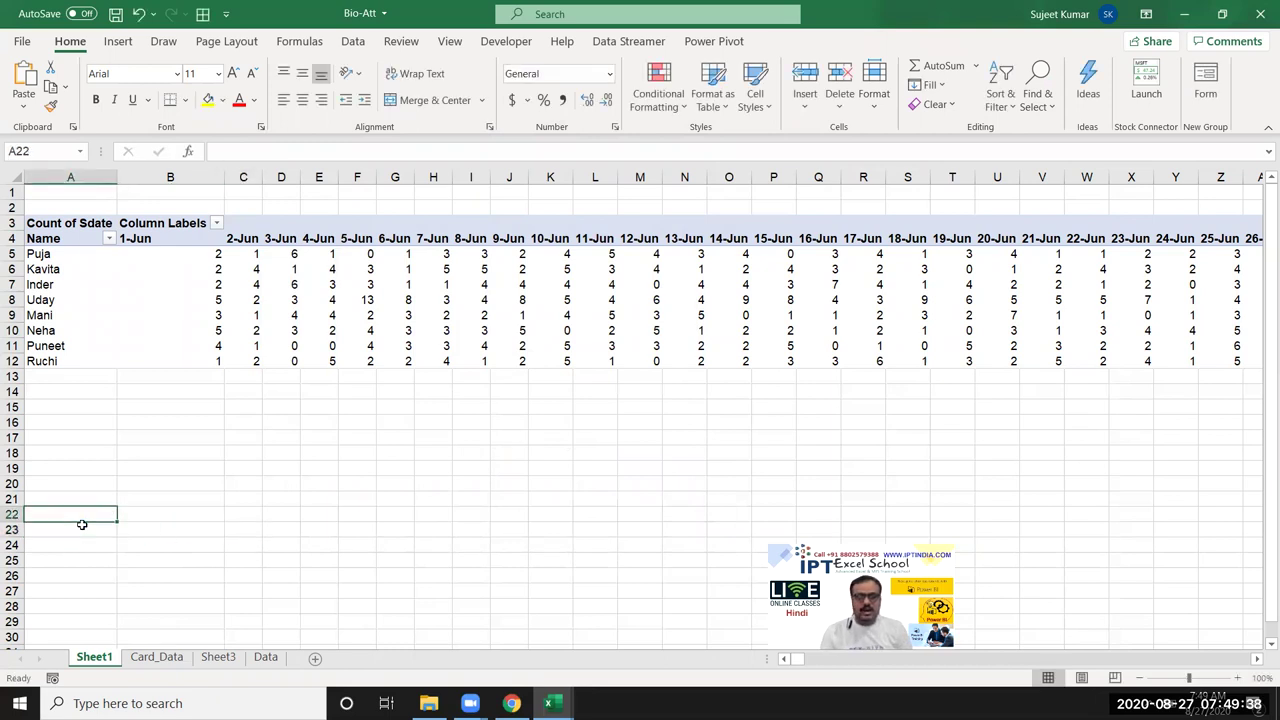
{"action": "key", "text": "ctrl+Up"}
{"action": "key", "text": "Right"}
{"action": "key", "text": "Up"}
{"action": "key", "text": "Up"}
{"action": "key", "text": "Up"}
{"action": "key", "text": "Up"}
{"action": "key", "text": "Up"}
{"action": "key", "text": "Up"}
{"action": "key", "text": "Up"}
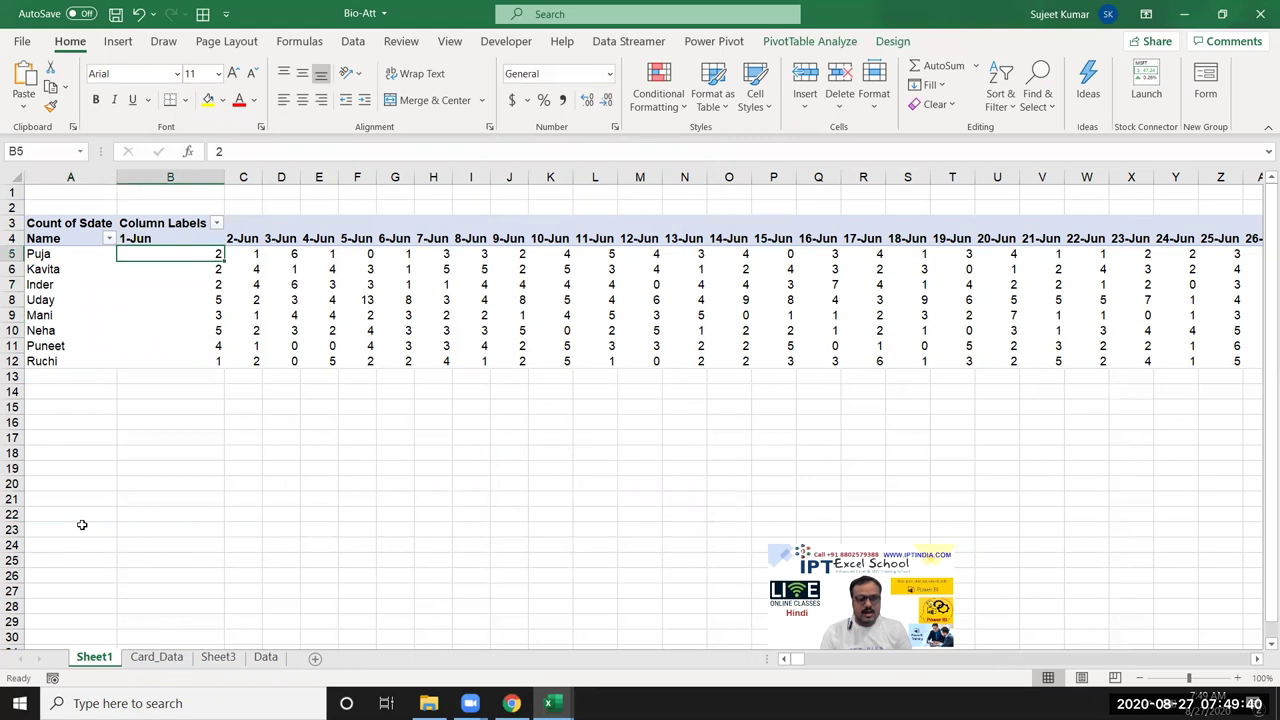
Step: Give the pivot counts the custom number format "P";;"A" so they show P or A
{"action": "key", "text": "ctrl+shift+Right"}
{"action": "key", "text": "ctrl+shift+Down"}
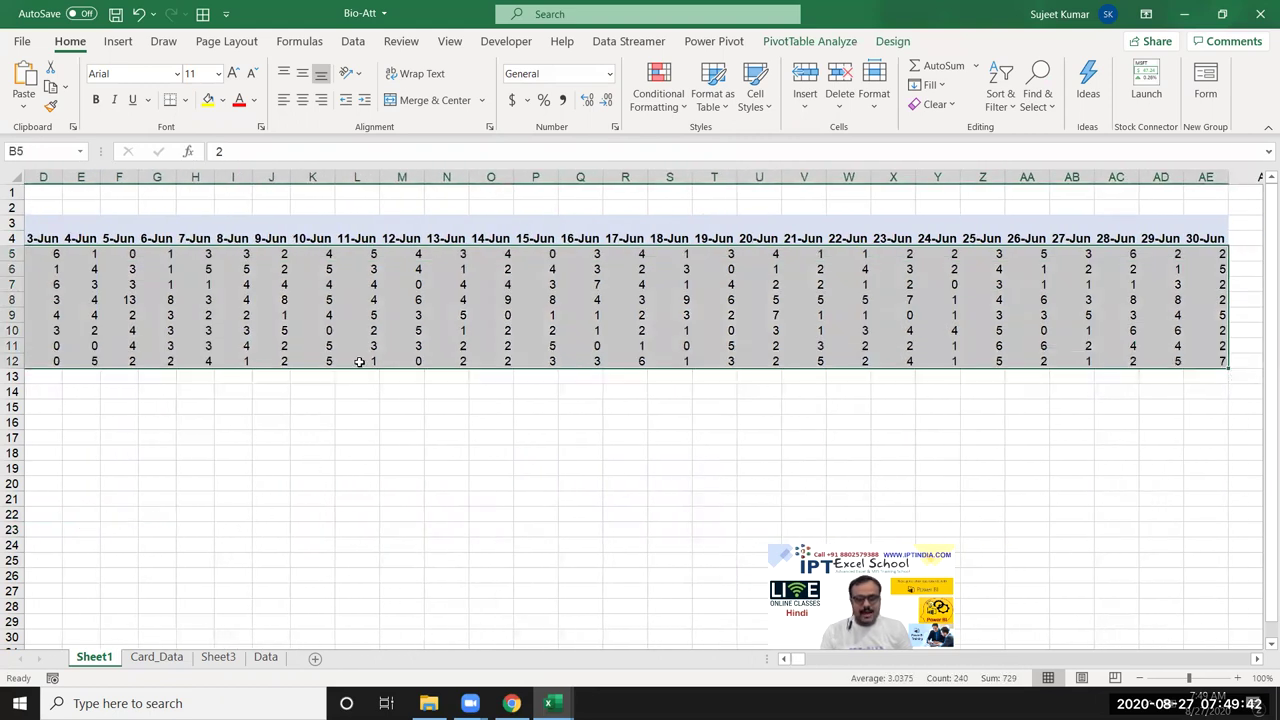
{"action": "right_click", "coordinate": [360, 362]}
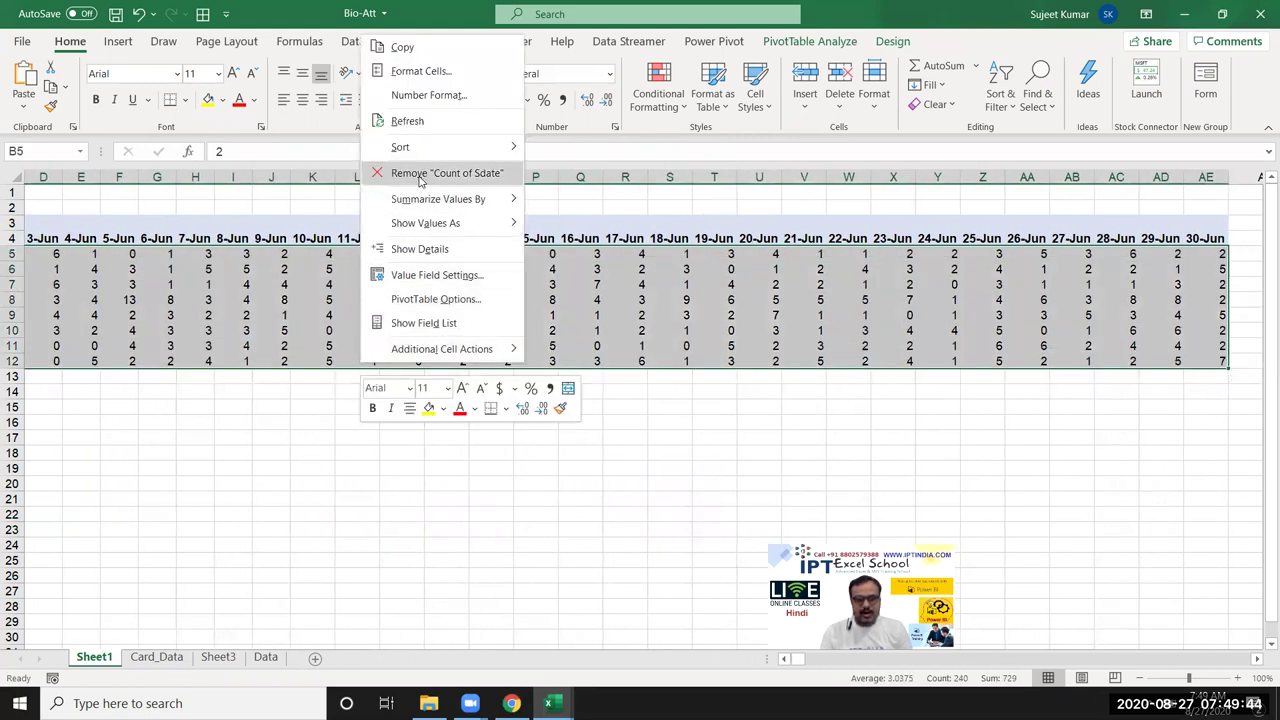
{"action": "left_click", "coordinate": [420, 71]}
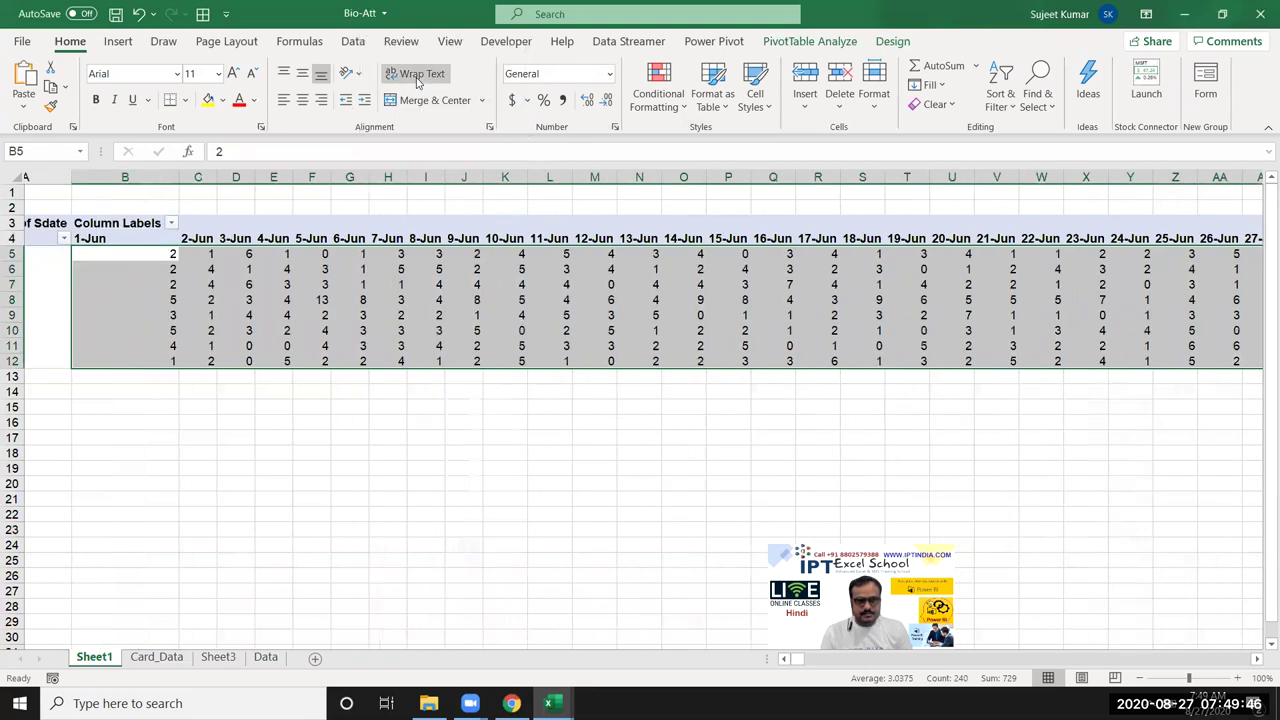
{"action": "left_click", "coordinate": [238, 204]}
{"action": "double_click", "coordinate": [361, 131]}
{"action": "type", "text": "\"P"}
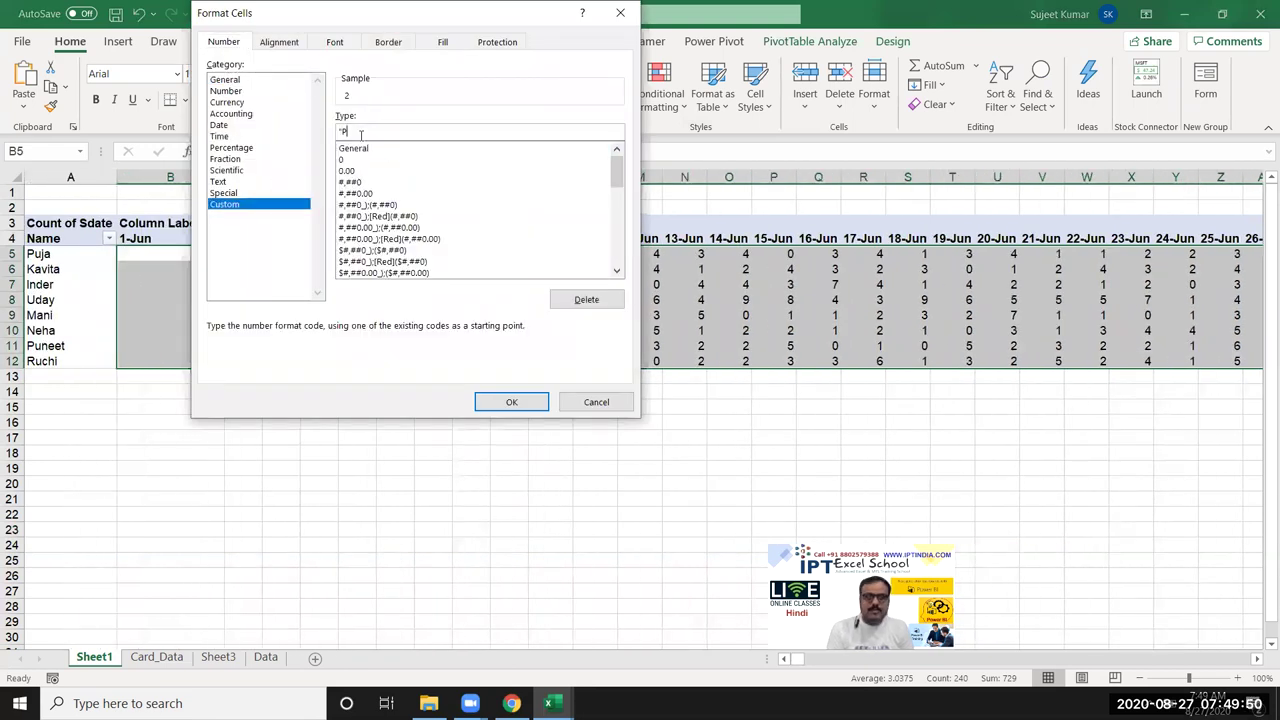
{"action": "type", "text": "\""}
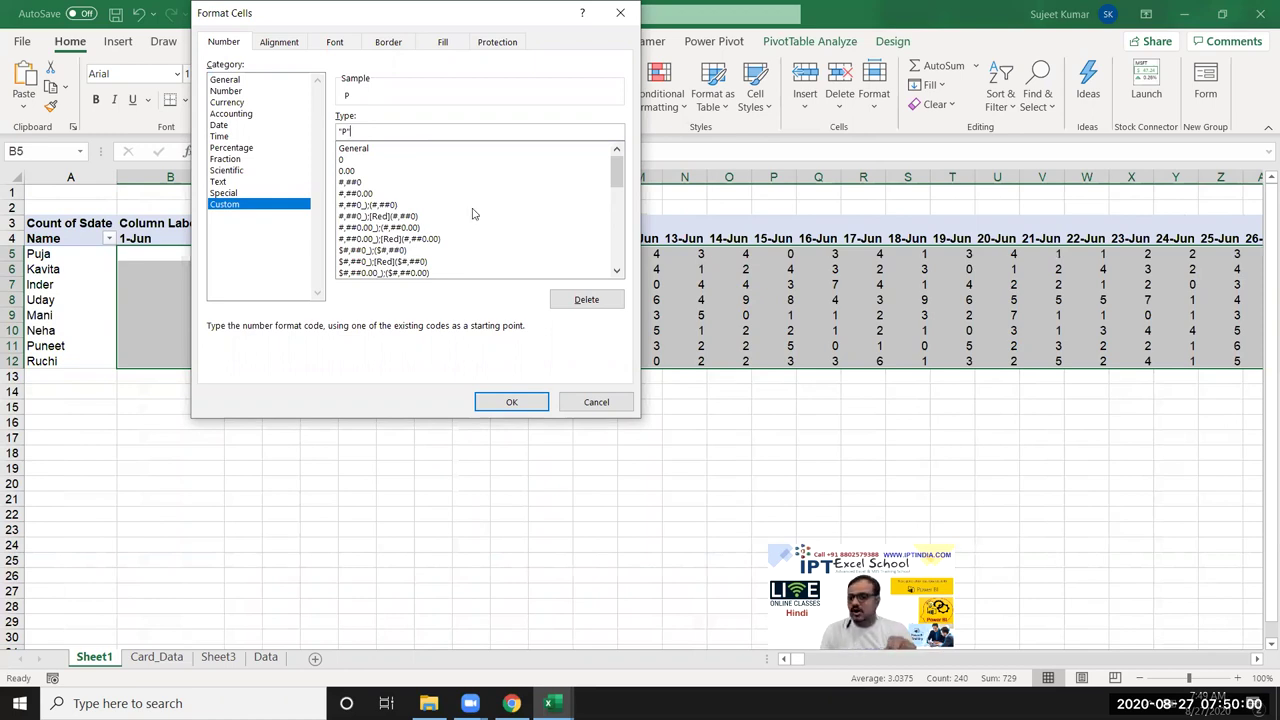
{"action": "type", "text": ";;\"A"}
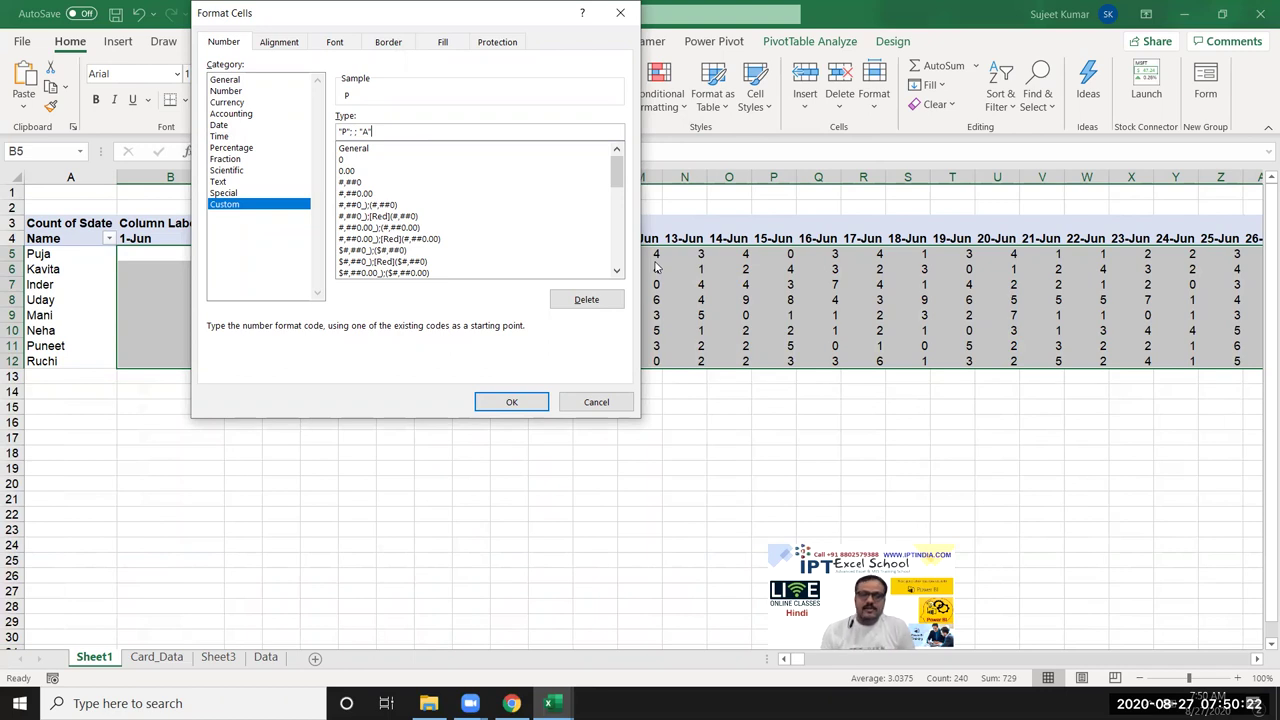
{"action": "left_click", "coordinate": [511, 401]}
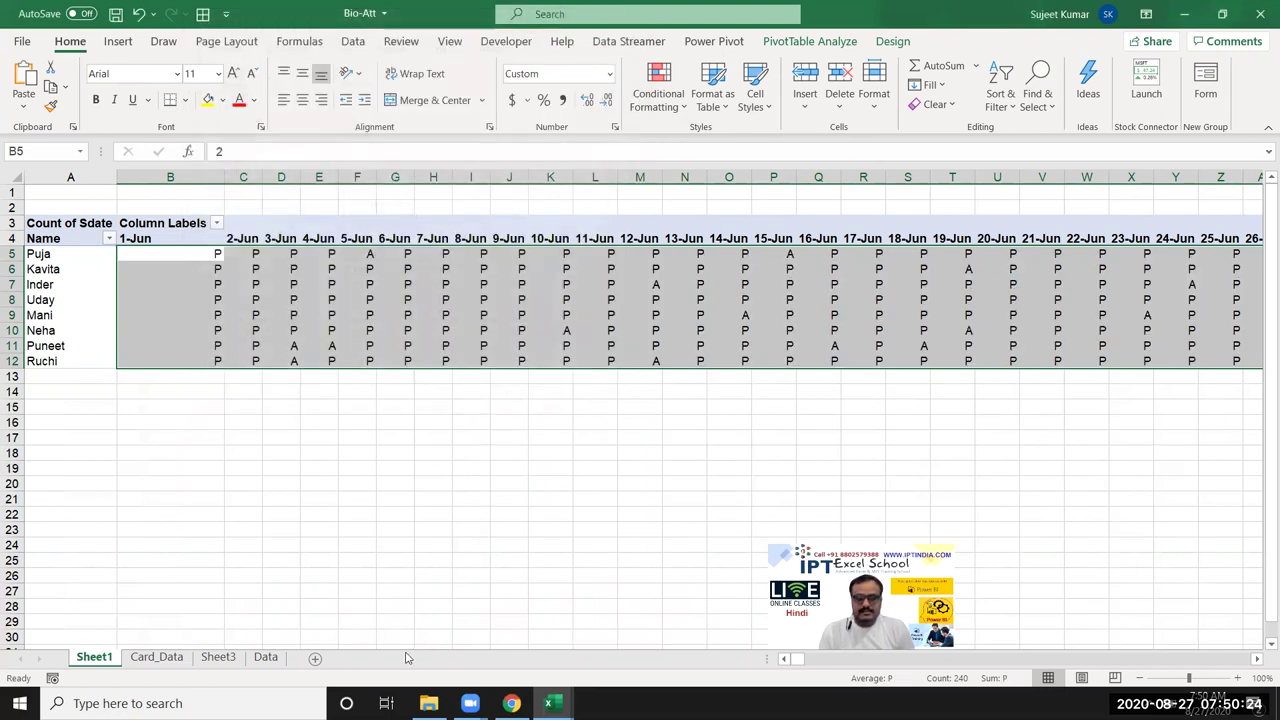
{"action": "left_click", "coordinate": [483, 408]}
{"action": "left_click_drag", "start_coordinate": [471, 299], "coordinate": [900, 363]}
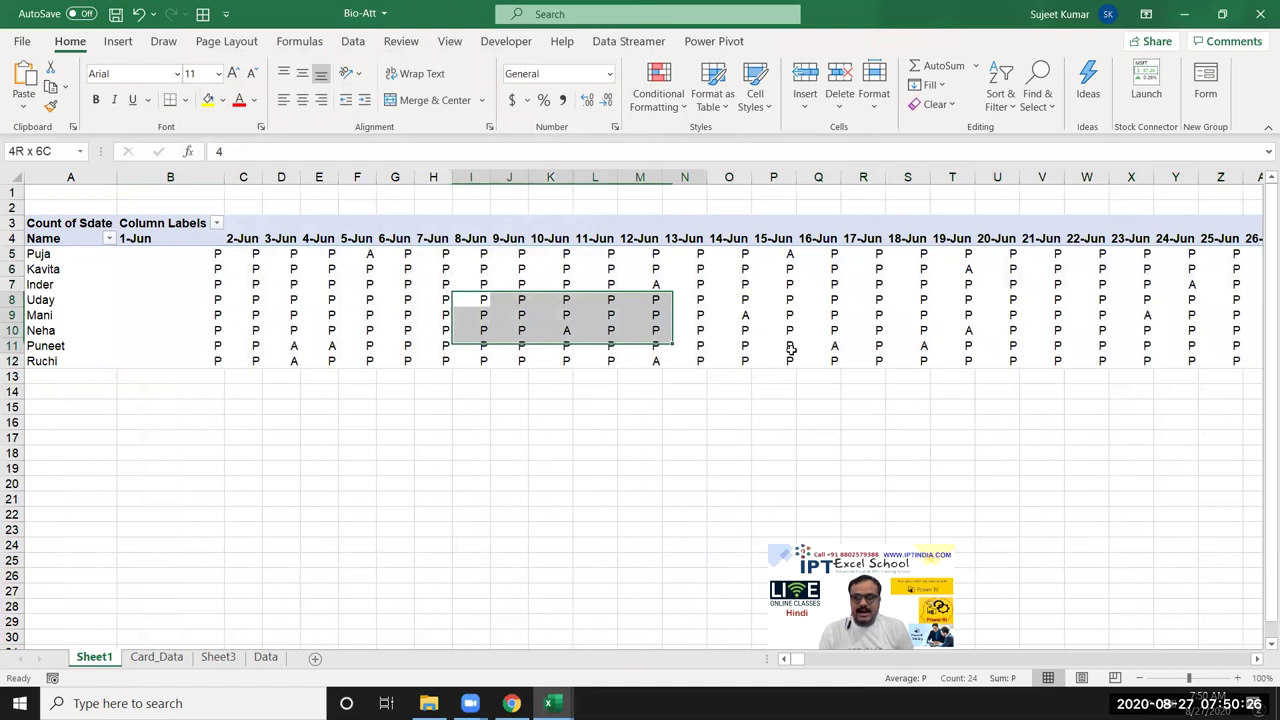
{"action": "left_click", "coordinate": [333, 316]}
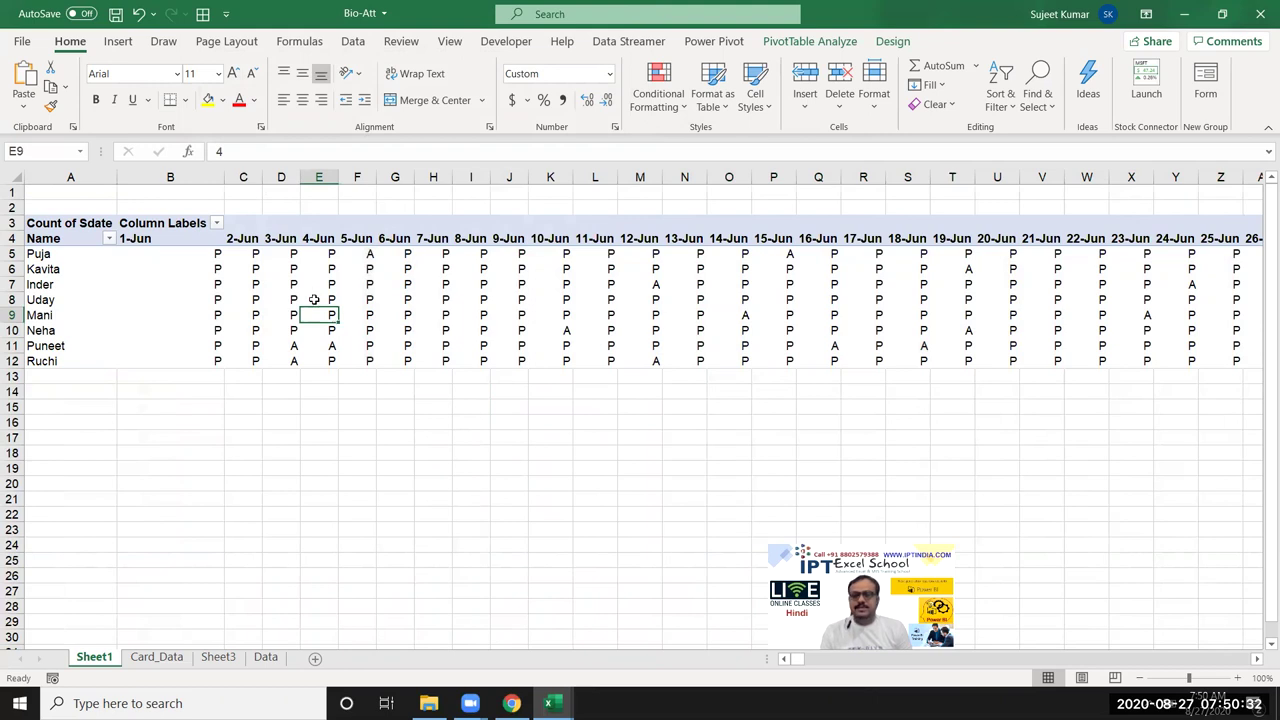
{"action": "left_click_drag", "start_coordinate": [200, 240], "coordinate": [440, 256]}
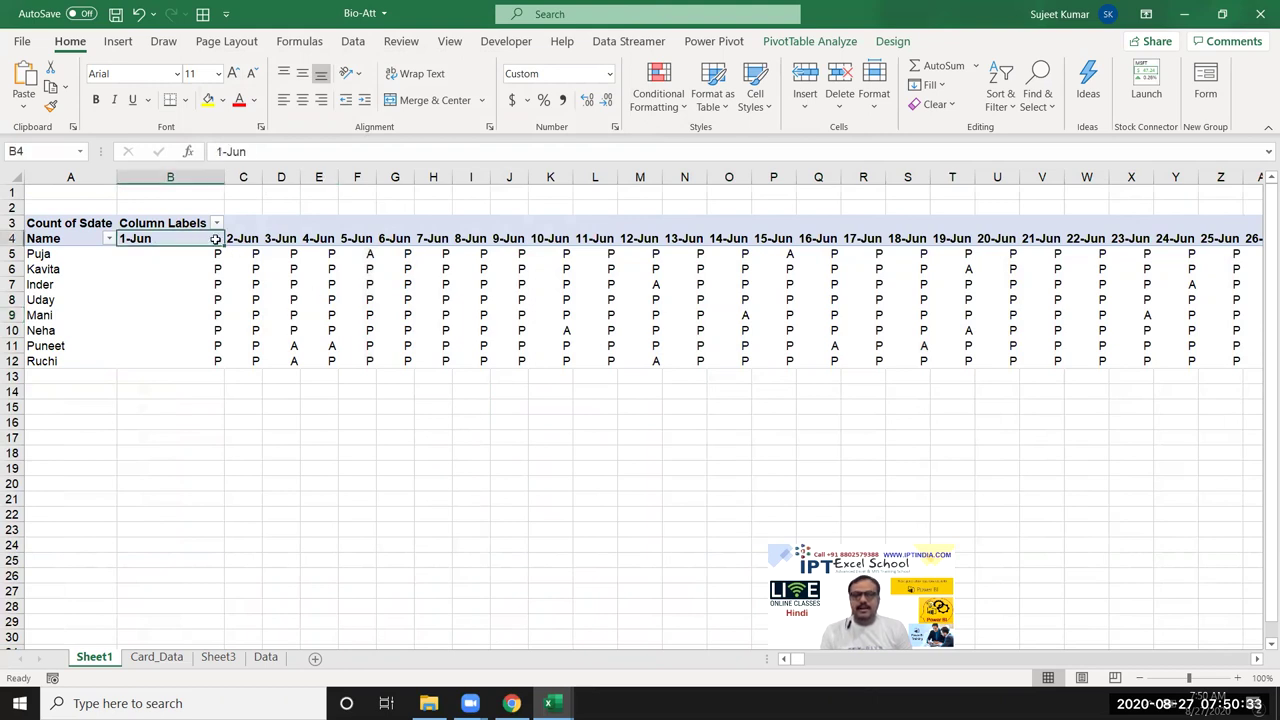
{"action": "left_click", "coordinate": [407, 298]}
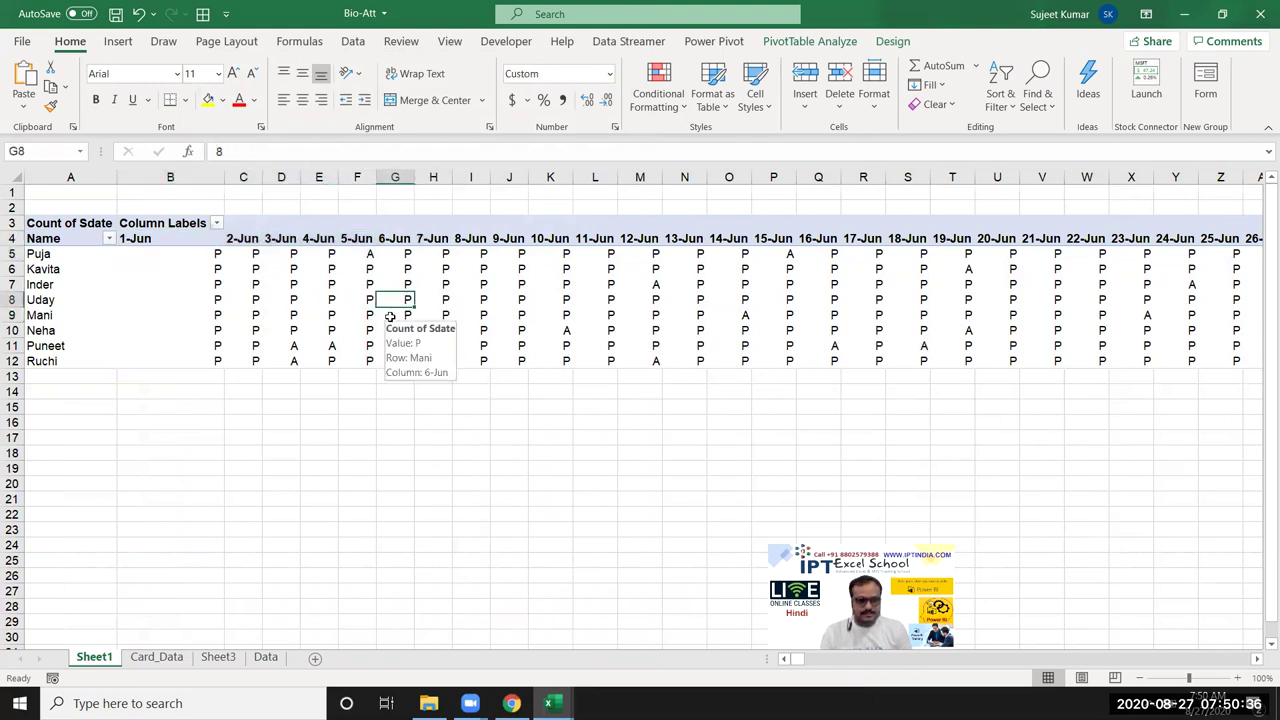
{"action": "left_click", "coordinate": [153, 240]}
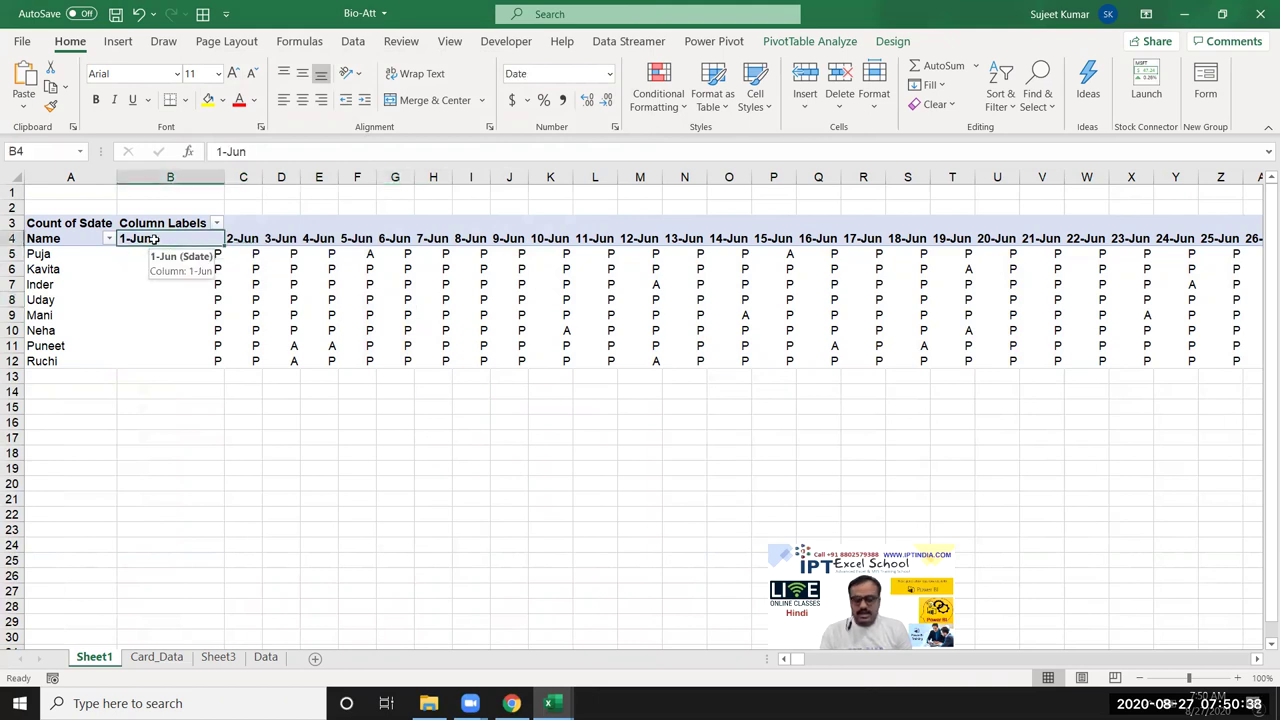
{"action": "scroll", "coordinate": [153, 239], "scroll_direction": "right", "scroll_amount": 2}
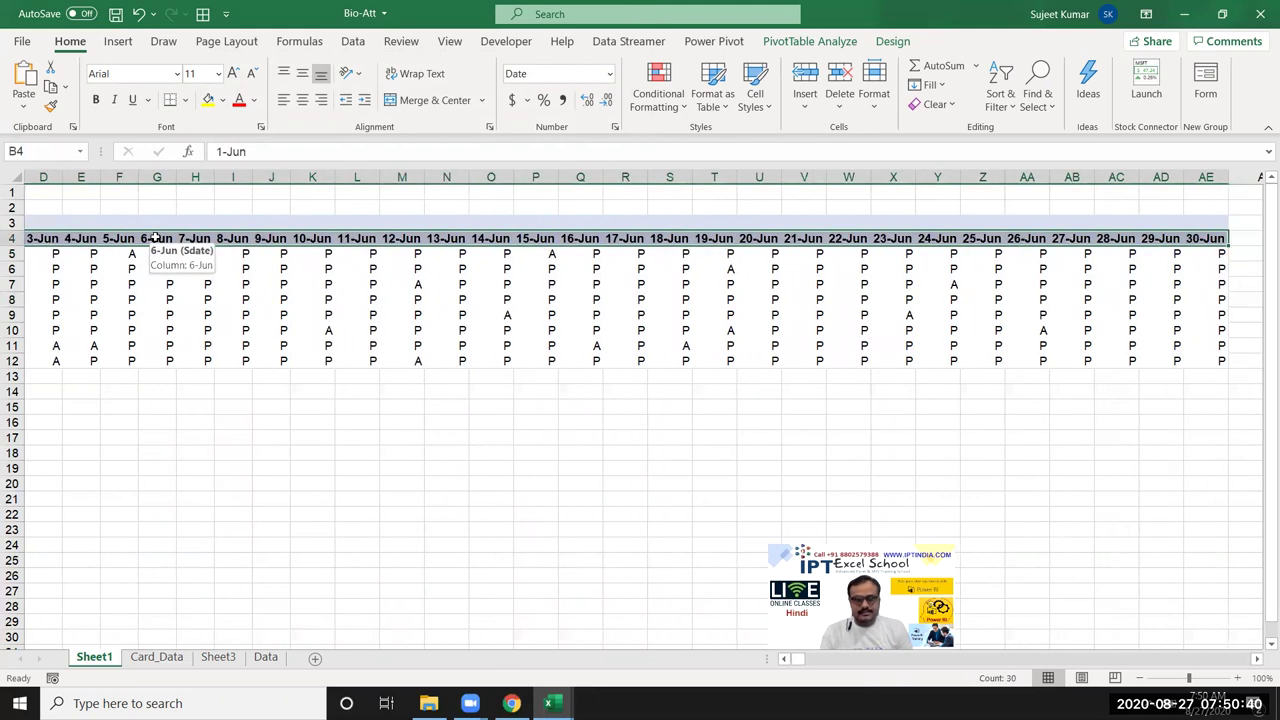
{"action": "scroll", "coordinate": [155, 238], "scroll_direction": "left", "scroll_amount": 2}
{"action": "right_click", "coordinate": [155, 238]}
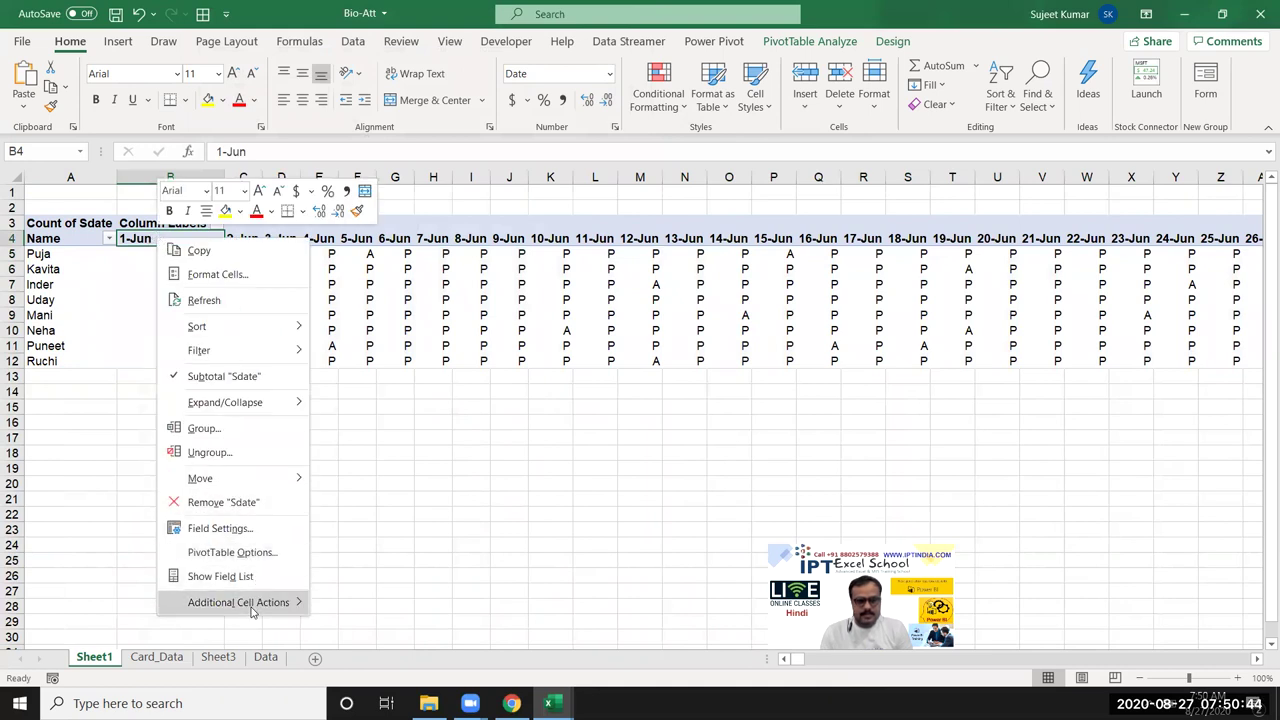
{"action": "left_click", "coordinate": [35, 241]}
{"action": "left_click", "coordinate": [45, 240]}
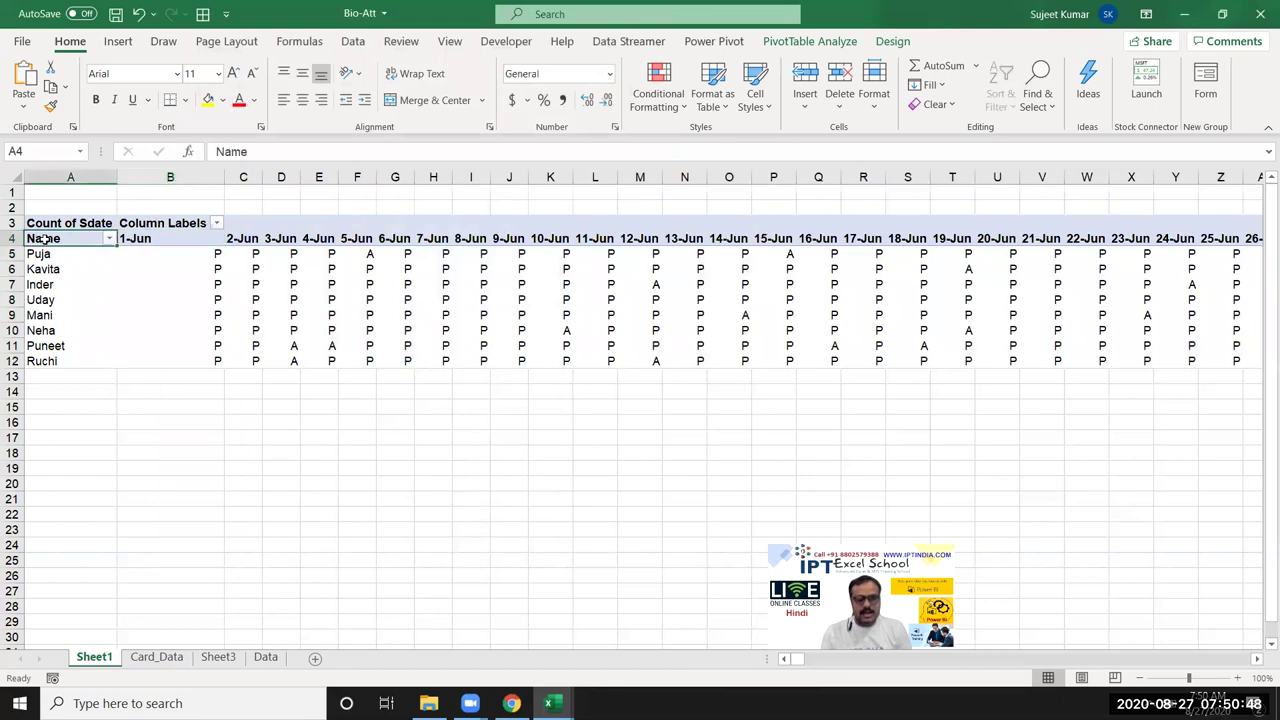
{"action": "left_click_drag", "start_coordinate": [45, 240], "coordinate": [1240, 205]}
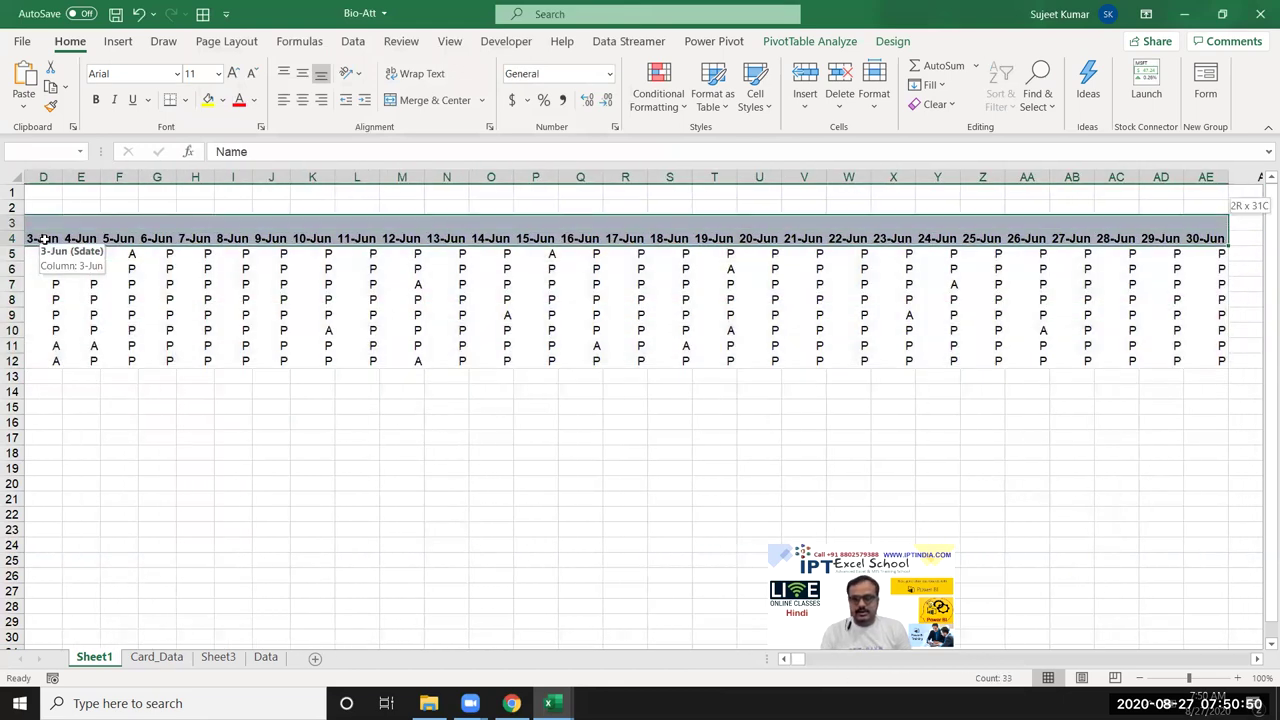
{"action": "left_click_drag", "start_coordinate": [43, 240], "coordinate": [48, 229]}
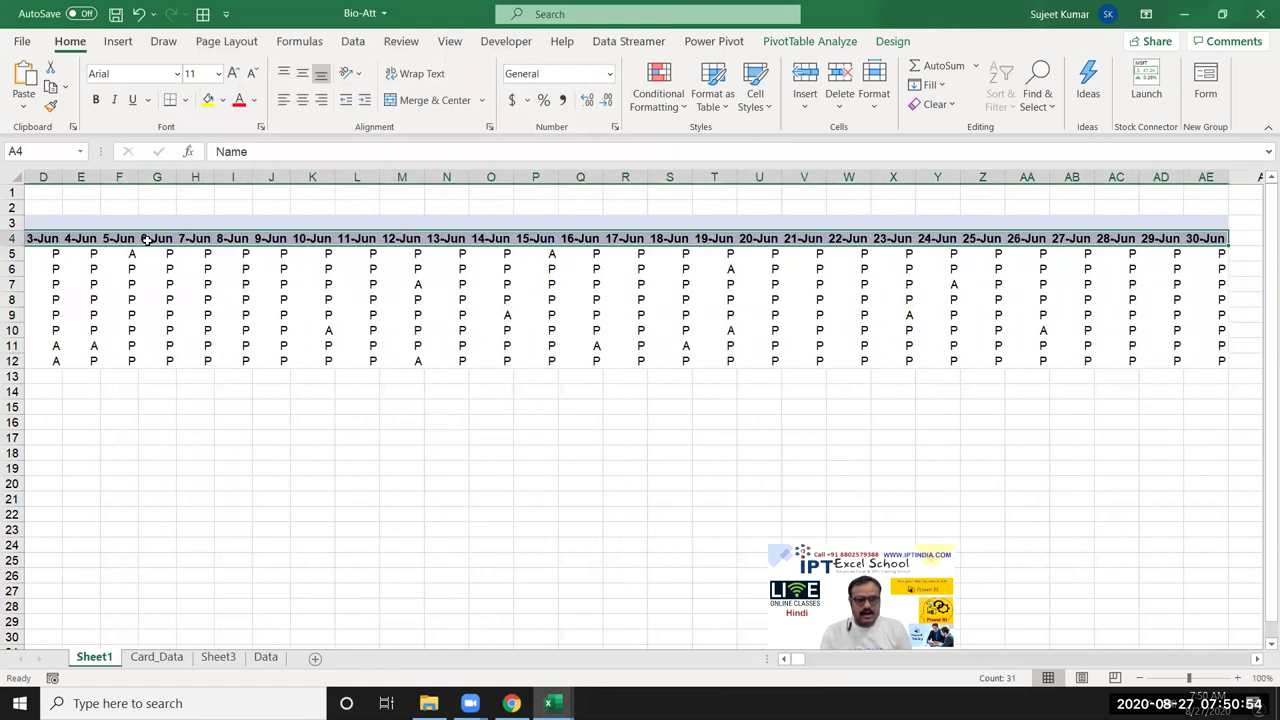
Step: Apply Rotate Text Up to the row 4 date headers, then select the whole sheet
{"action": "right_click", "coordinate": [146, 241]}
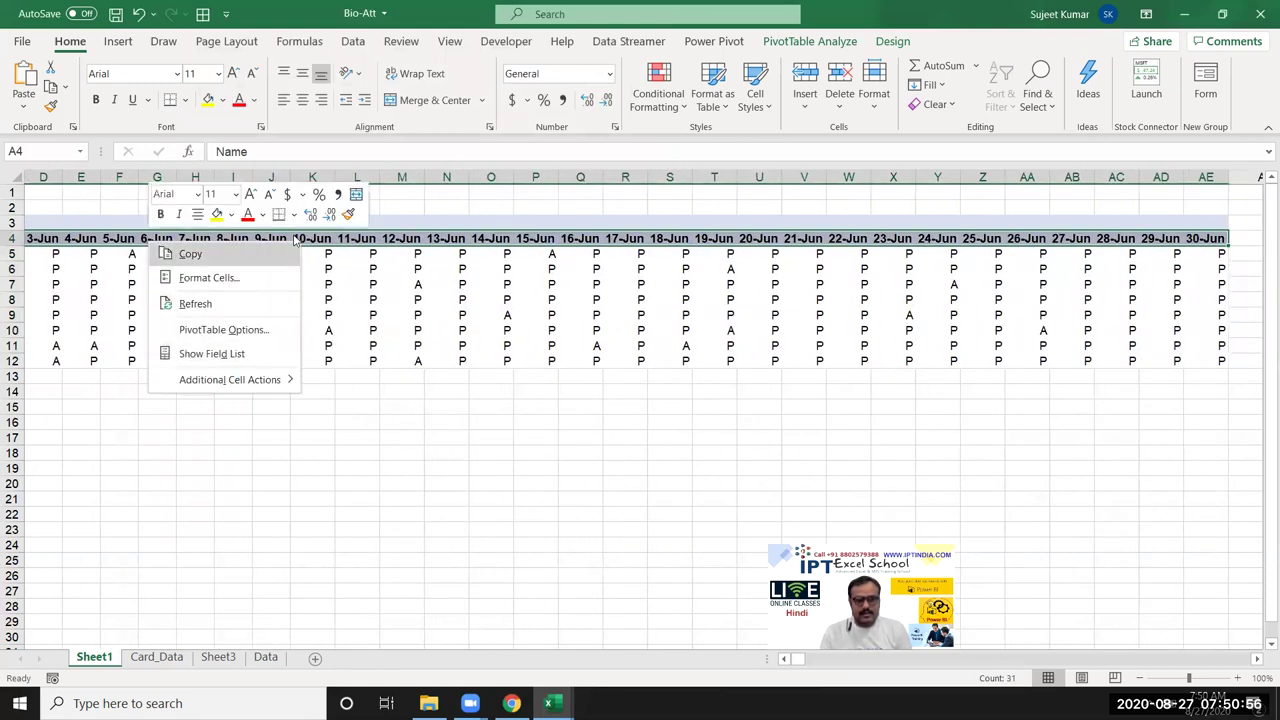
{"action": "key", "text": "Escape"}
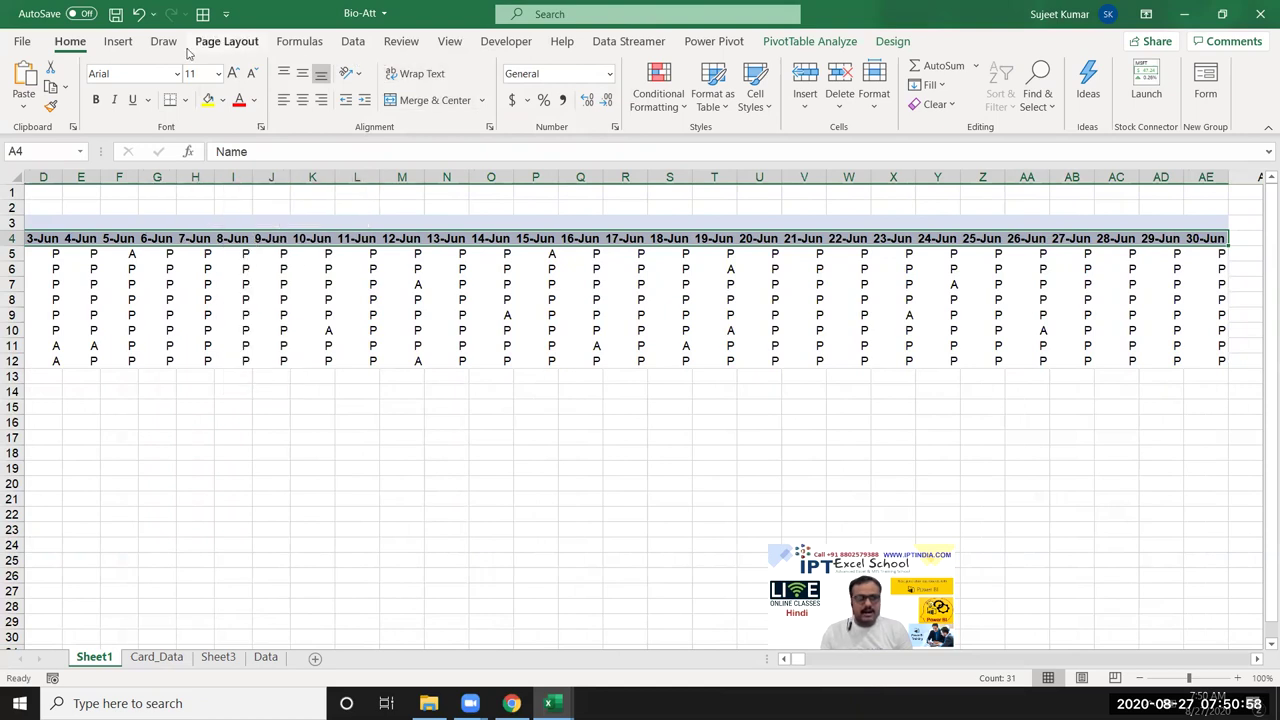
{"action": "left_click", "coordinate": [356, 77]}
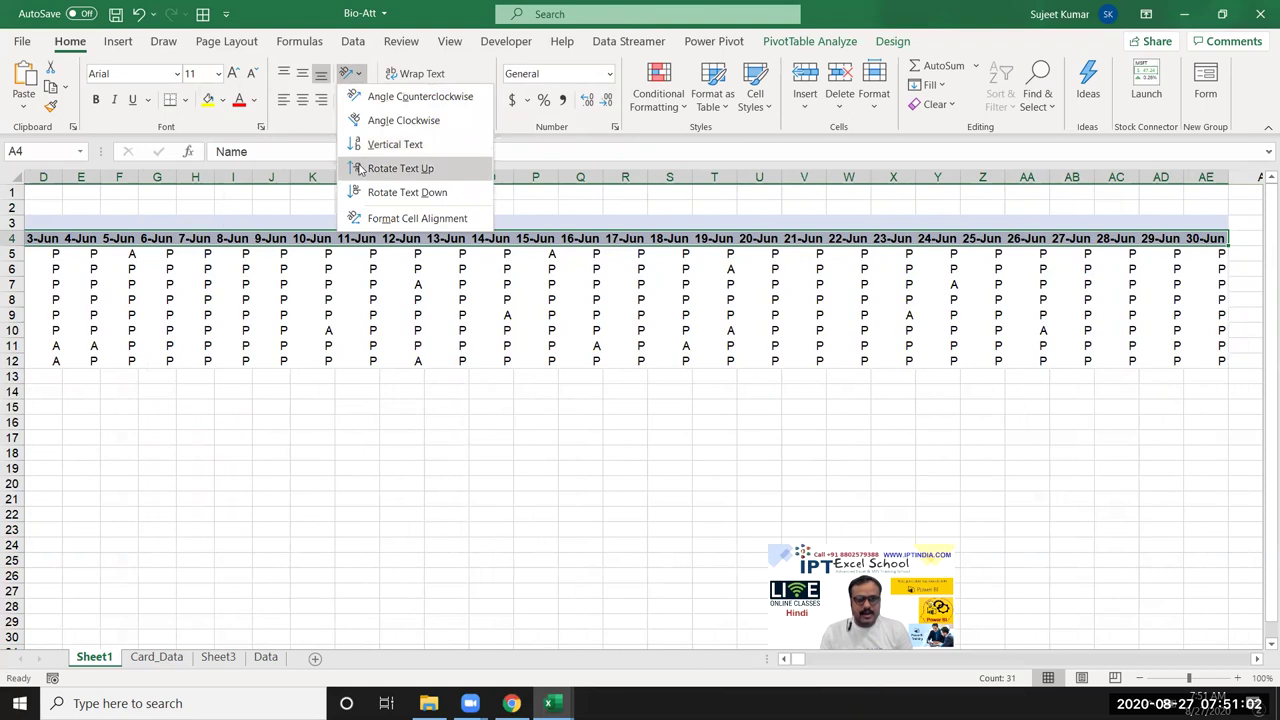
{"action": "left_click", "coordinate": [400, 168]}
{"action": "left_click", "coordinate": [244, 313]}
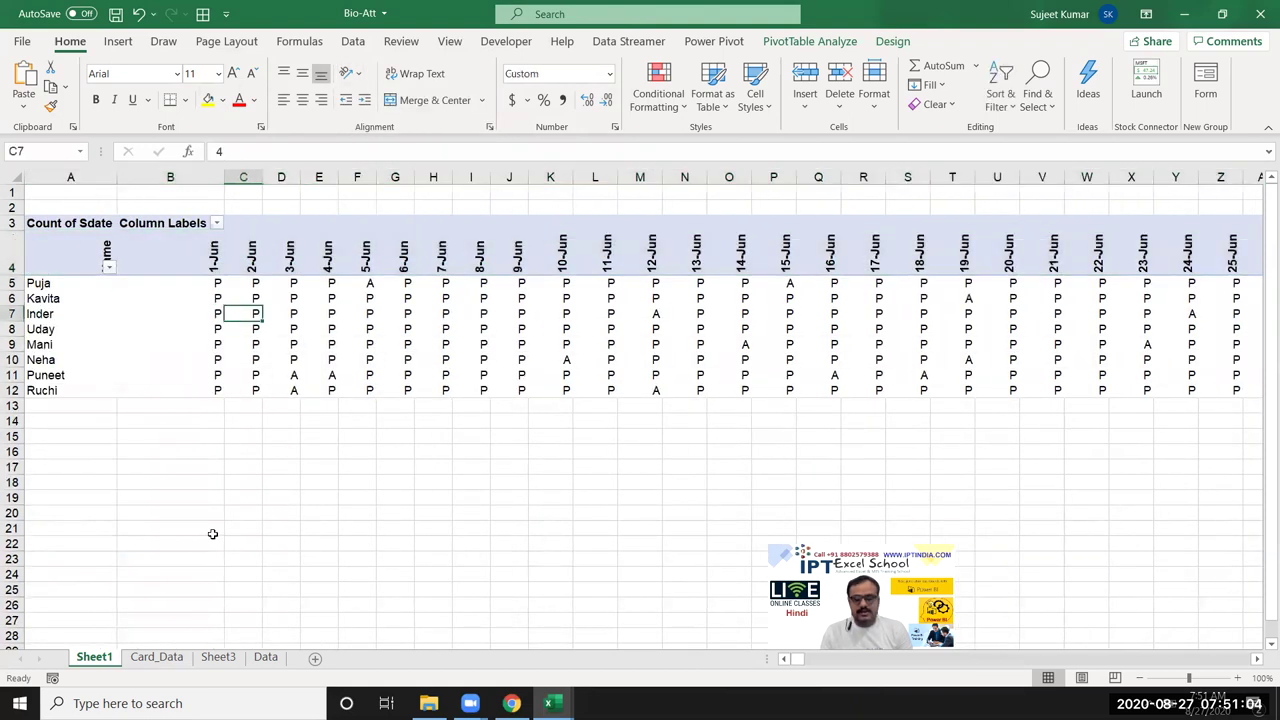
{"action": "left_click", "coordinate": [10, 180]}
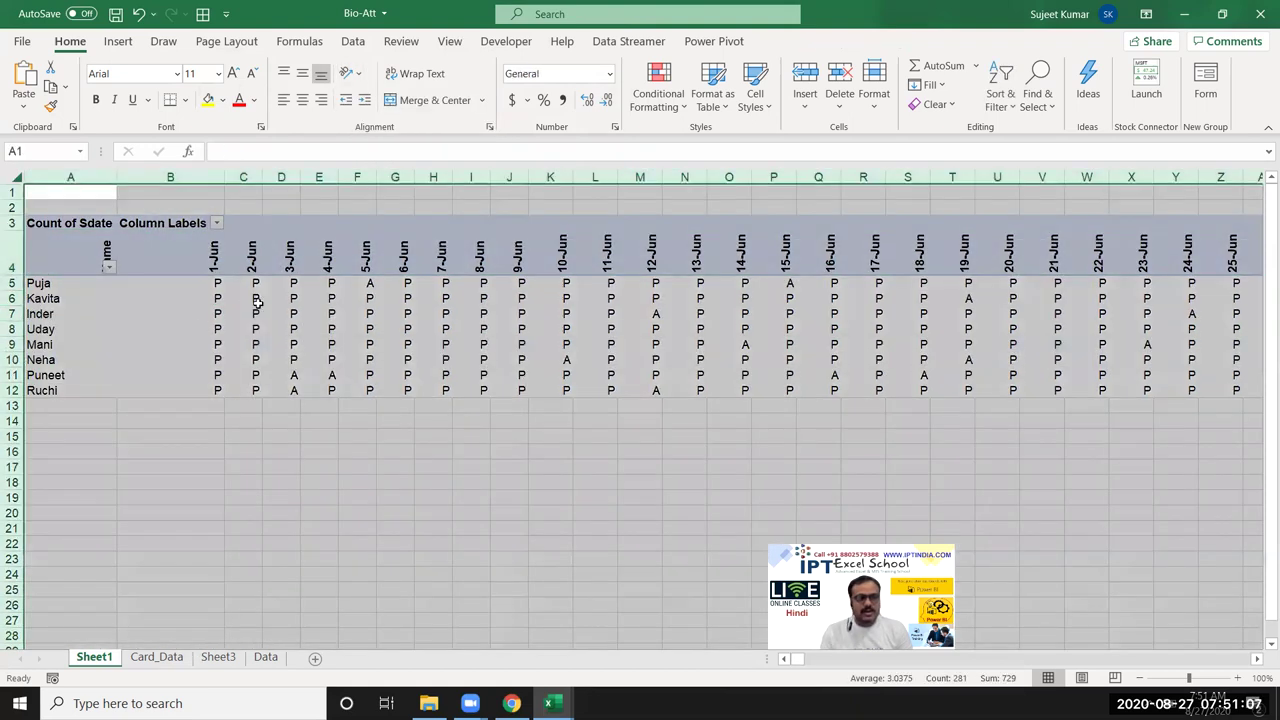
Step: AutoFit columns so 1-Jun to 30-Jun fit, add All Borders to A4:AE12, then select B5:AE12
{"action": "double_click", "coordinate": [333, 176]}
{"action": "left_click", "coordinate": [272, 362]}
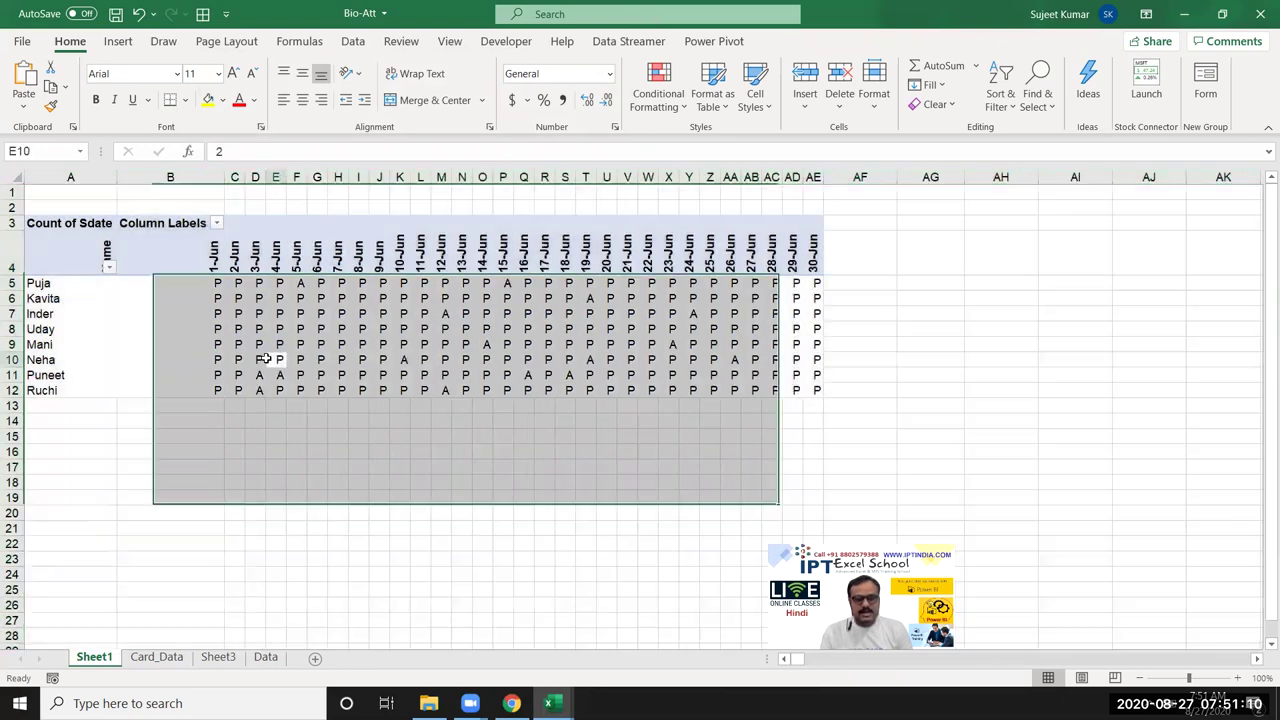
{"action": "left_click_drag", "start_coordinate": [67, 246], "coordinate": [810, 391]}
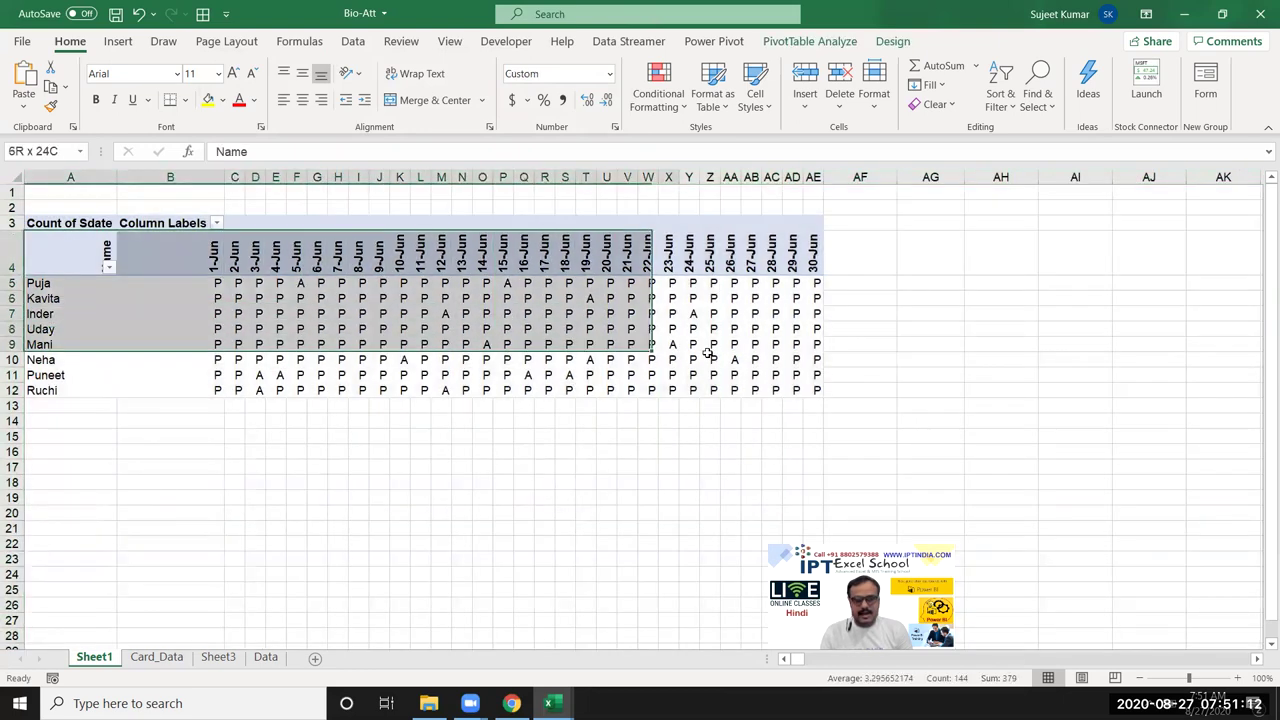
{"action": "left_click", "coordinate": [185, 100]}
{"action": "left_click", "coordinate": [180, 269]}
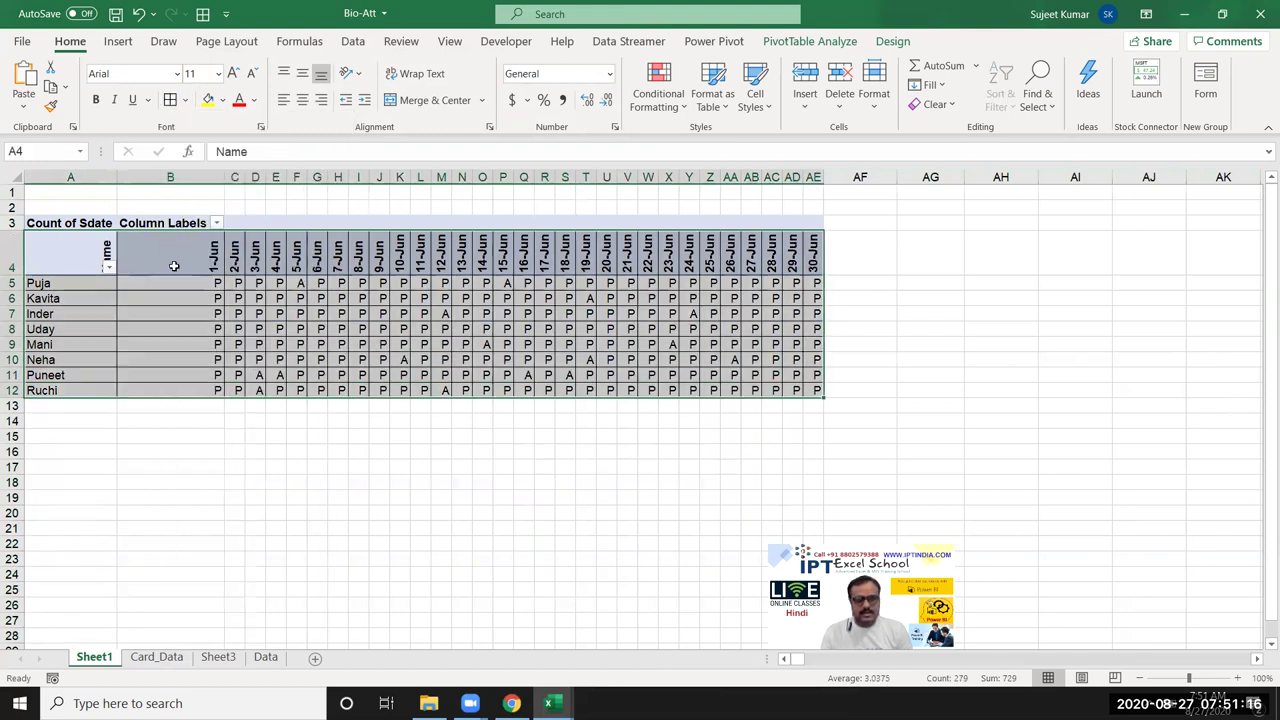
{"action": "left_click", "coordinate": [384, 330]}
{"action": "left_click_drag", "start_coordinate": [156, 280], "coordinate": [818, 393]}
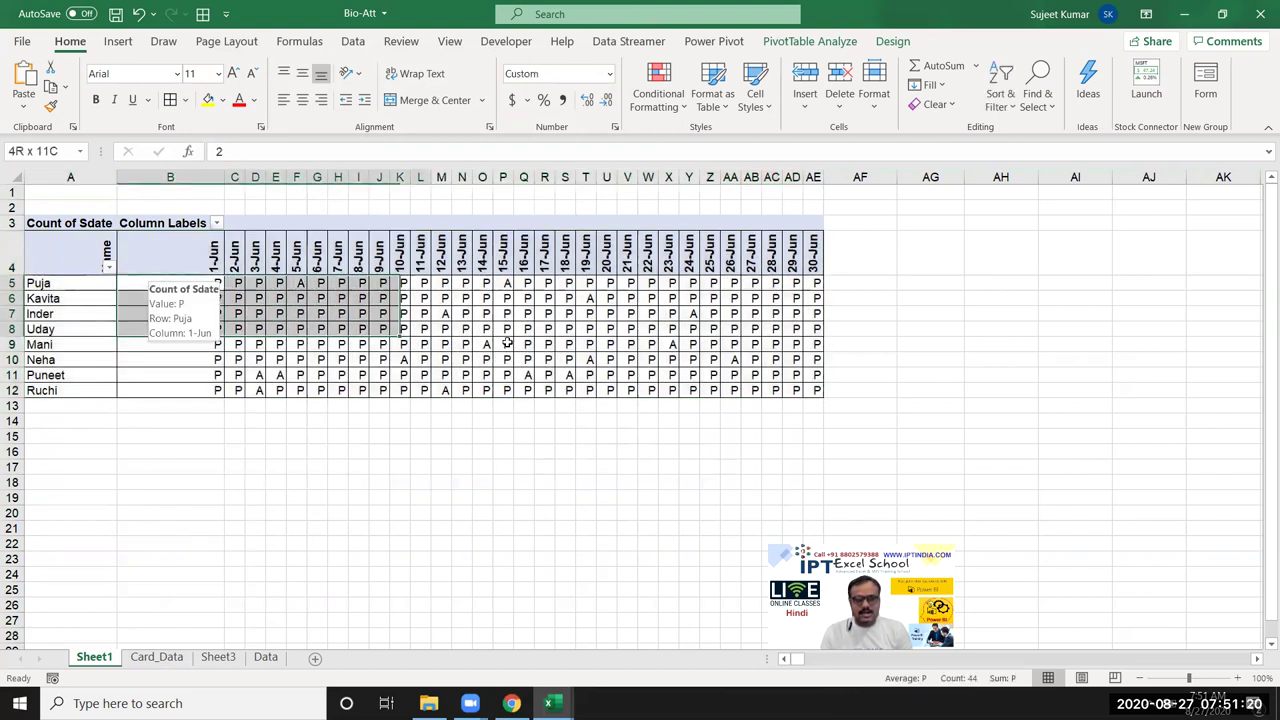
Step: Add an Equal To rule marking cells equal to A with Light Red Fill with Dark Red Text
{"action": "left_click", "coordinate": [658, 100]}
{"action": "mouse_move", "coordinate": [663, 148]}
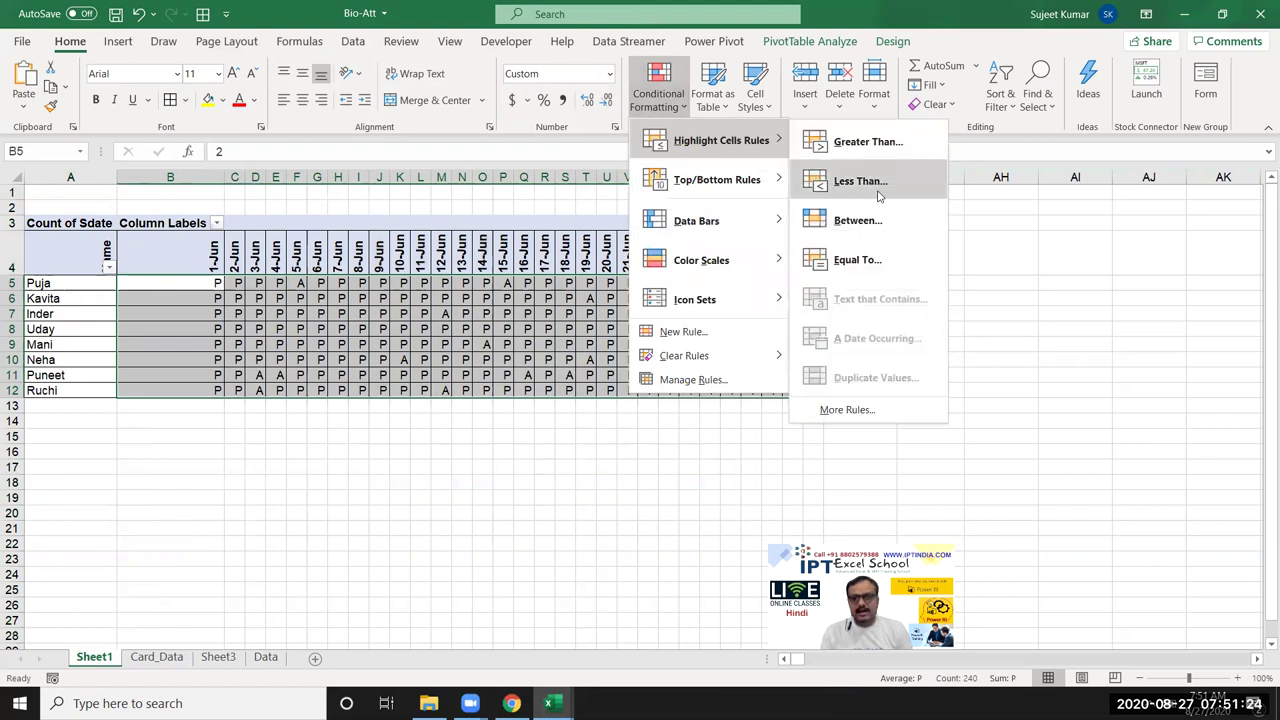
{"action": "left_click", "coordinate": [849, 258]}
{"action": "type", "text": "A"}
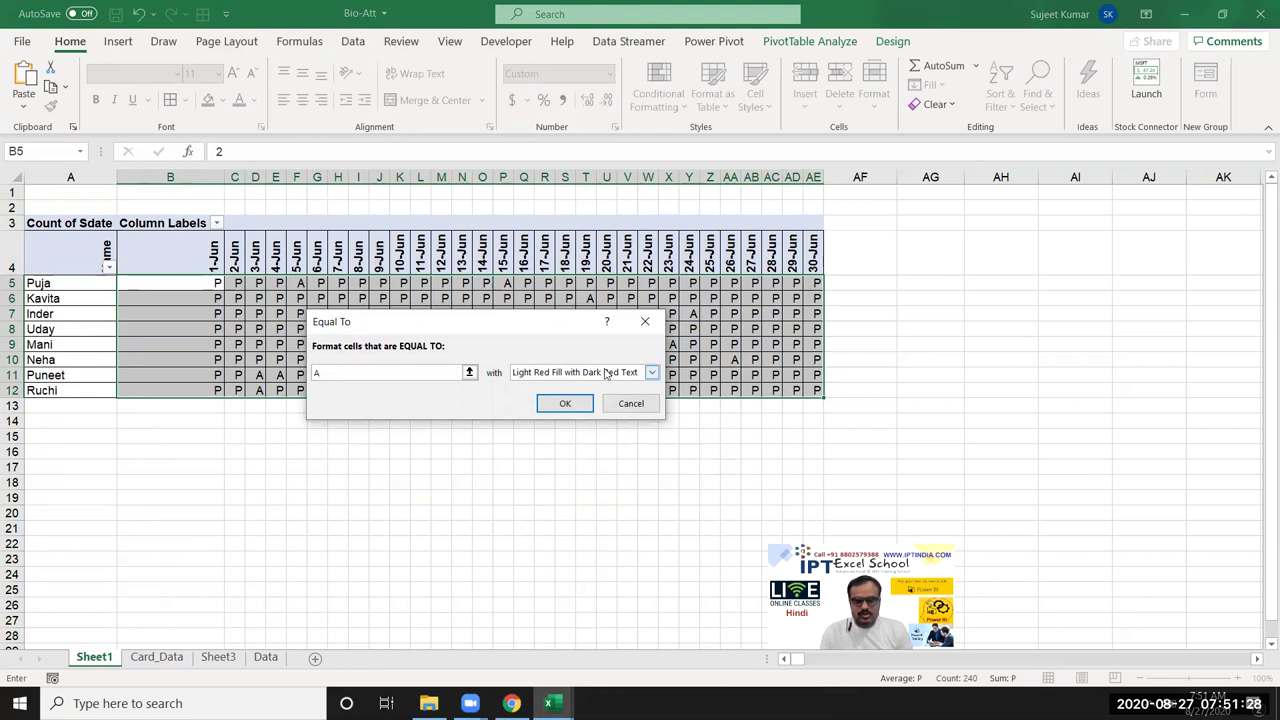
{"action": "left_click", "coordinate": [604, 376]}
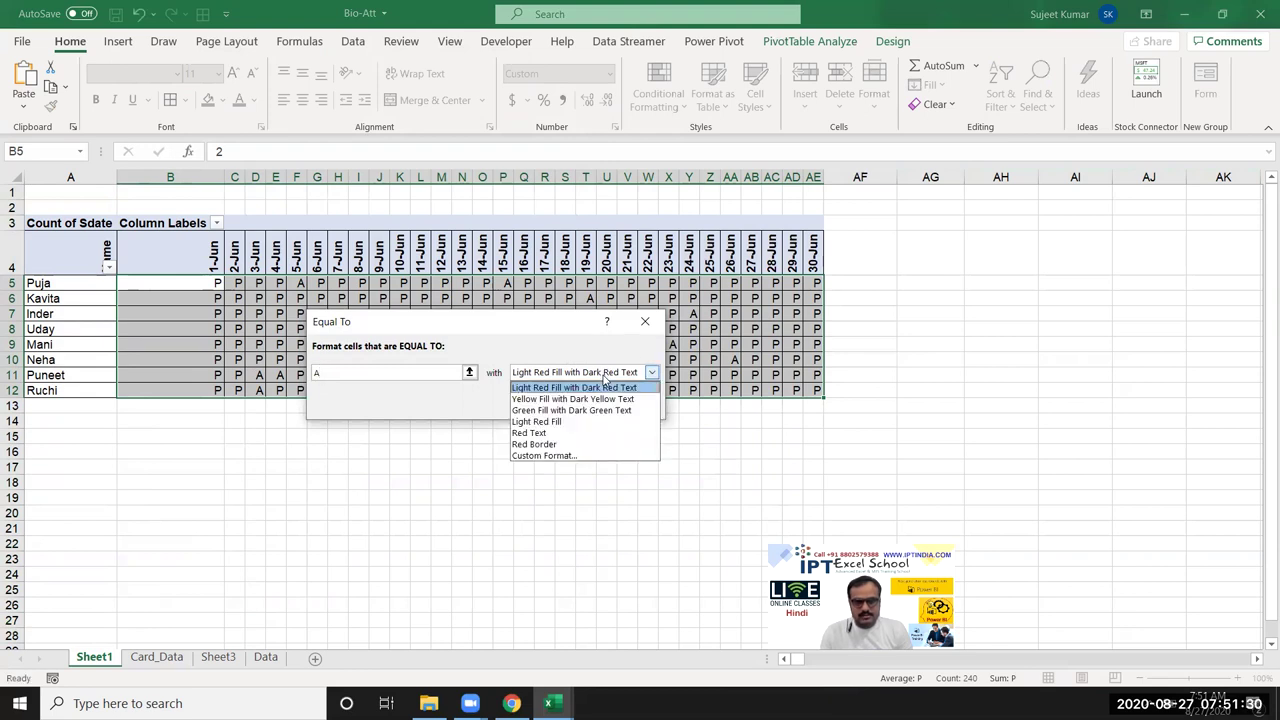
{"action": "left_click", "coordinate": [477, 320]}
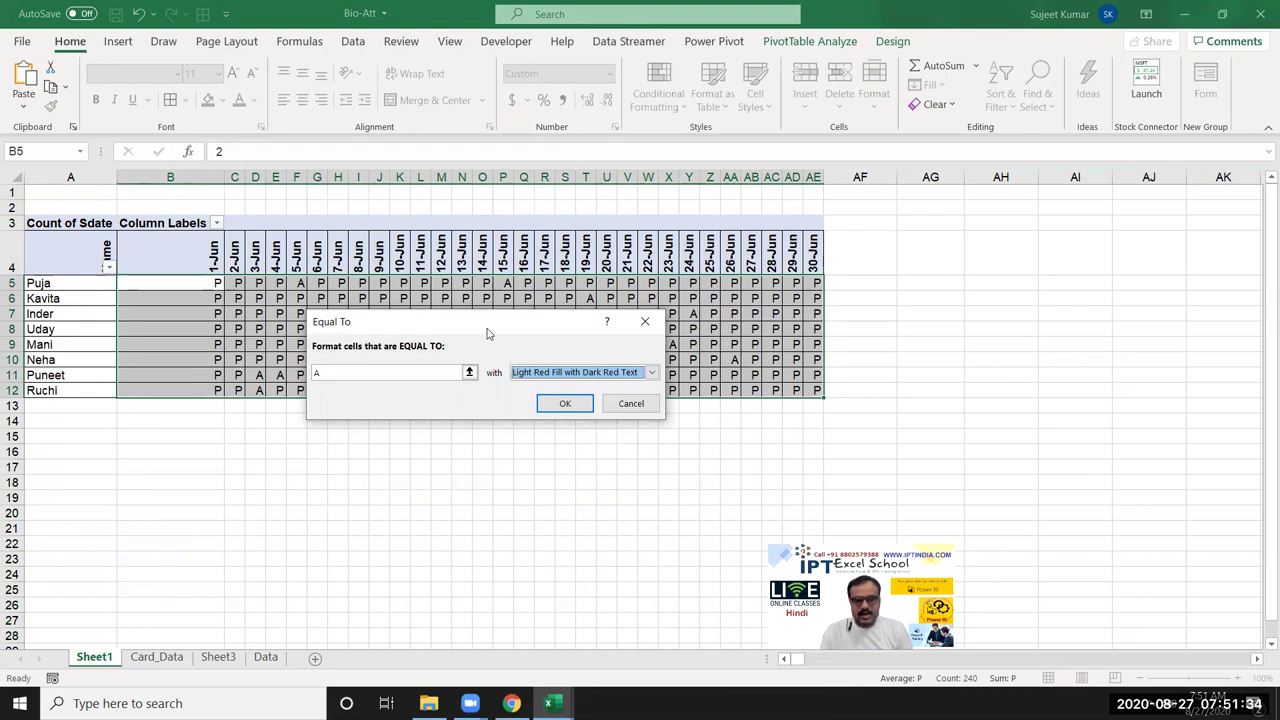
{"action": "left_click_drag", "start_coordinate": [487, 333], "coordinate": [895, 250]}
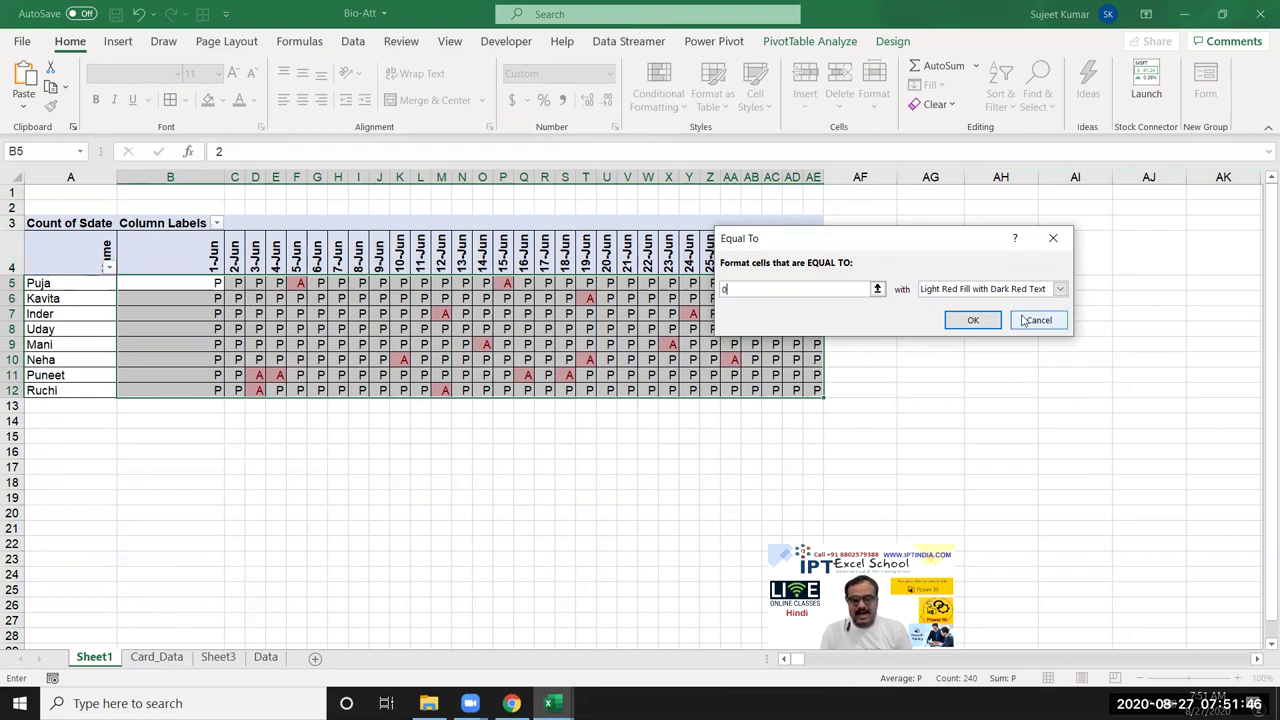
{"action": "left_click", "coordinate": [974, 321]}
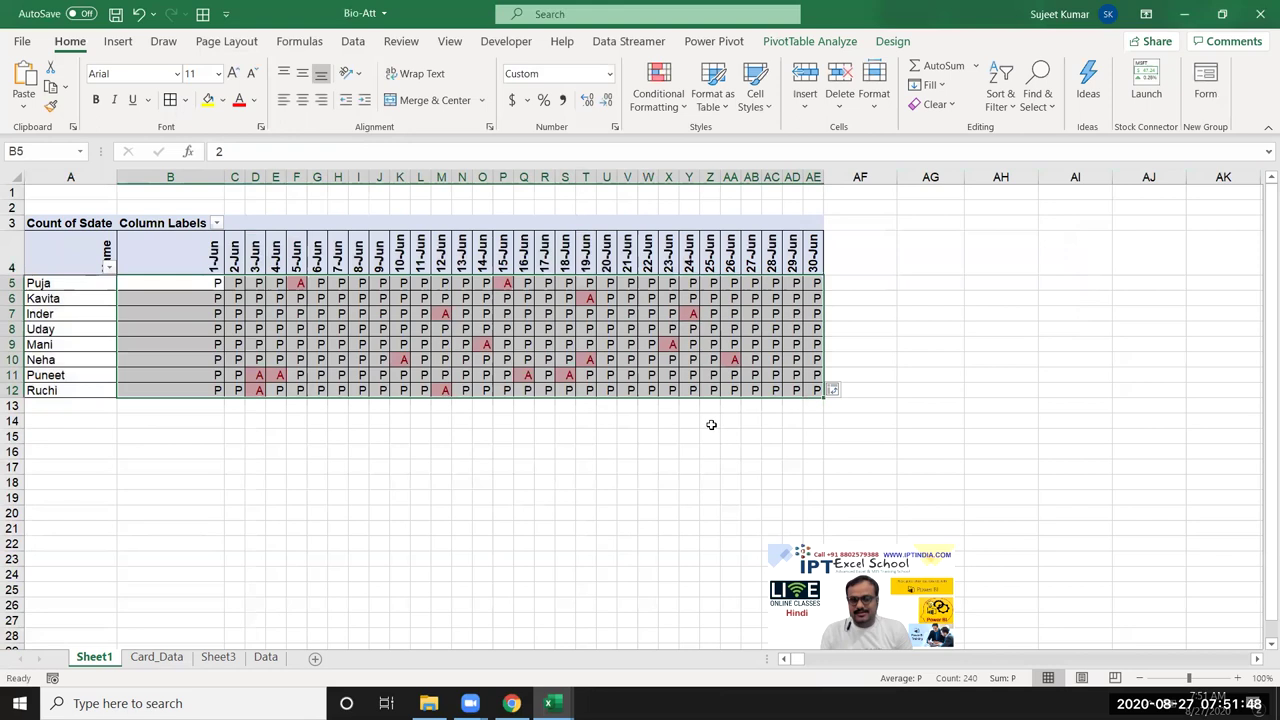
{"action": "left_click", "coordinate": [627, 436]}
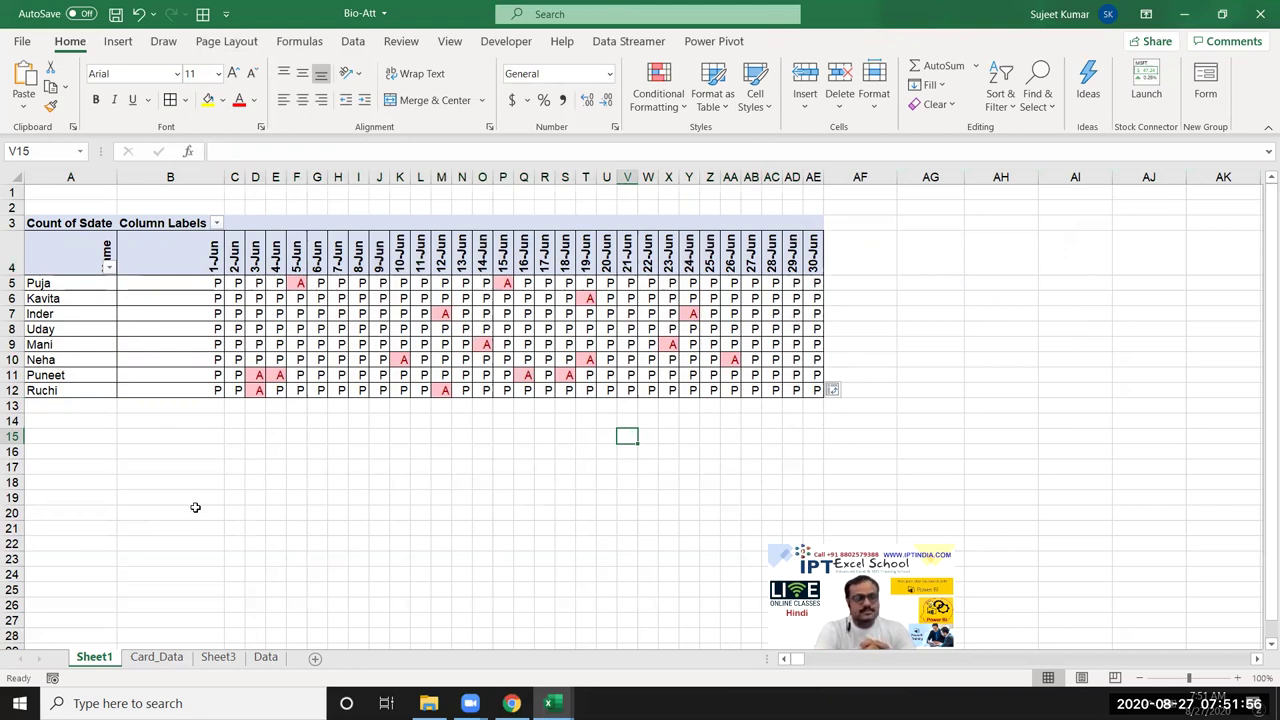
Step: Save the Bio-Att workbook with Ctrl+S
{"action": "key", "text": "ctrl+s"}
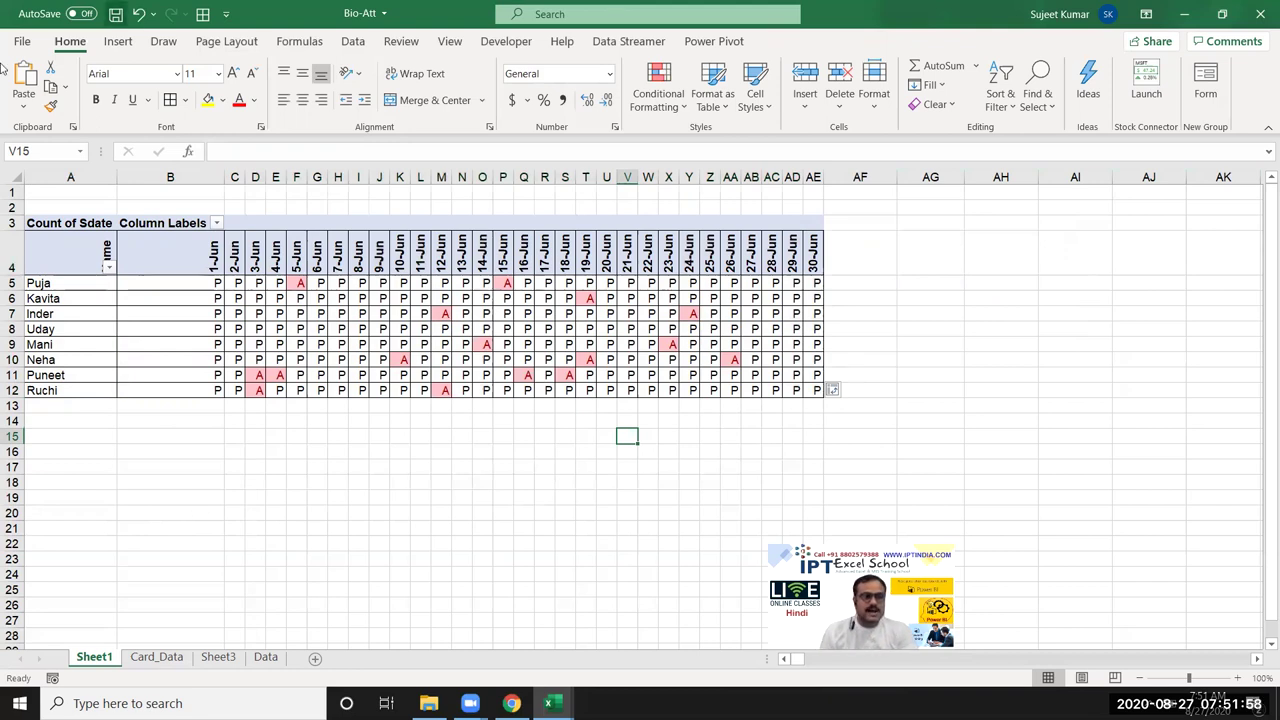
{"action": "left_click", "coordinate": [503, 497]}
Step: Switch to Chrome, go to the Gmail tab, and start a new message
{"action": "mouse_move", "coordinate": [511, 703]}
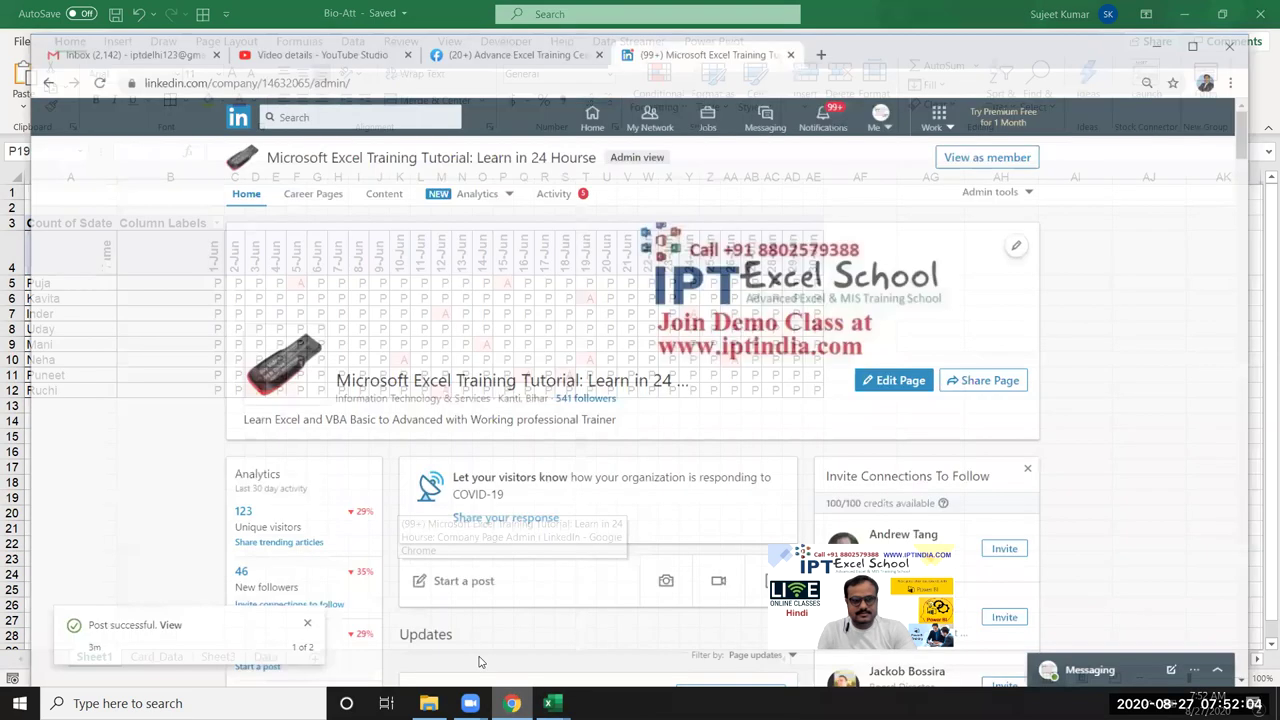
{"action": "left_click", "coordinate": [479, 662]}
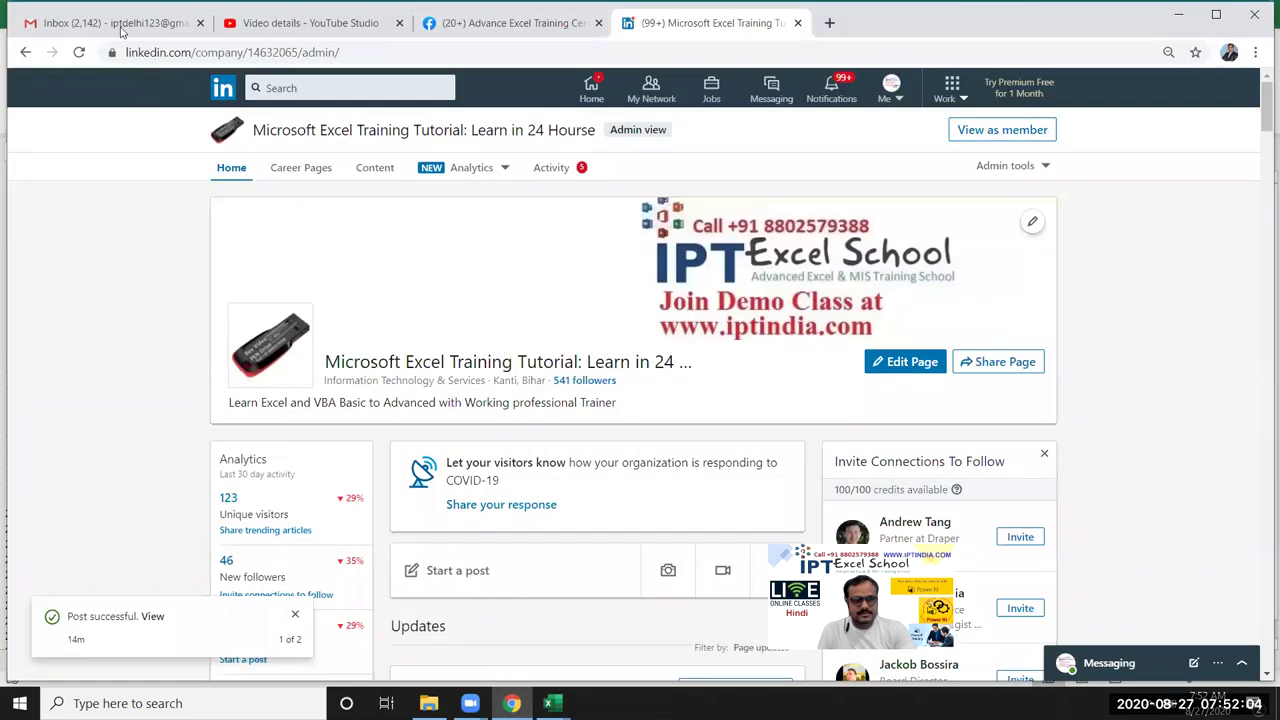
{"action": "left_click", "coordinate": [120, 26]}
{"action": "left_click", "coordinate": [105, 166]}
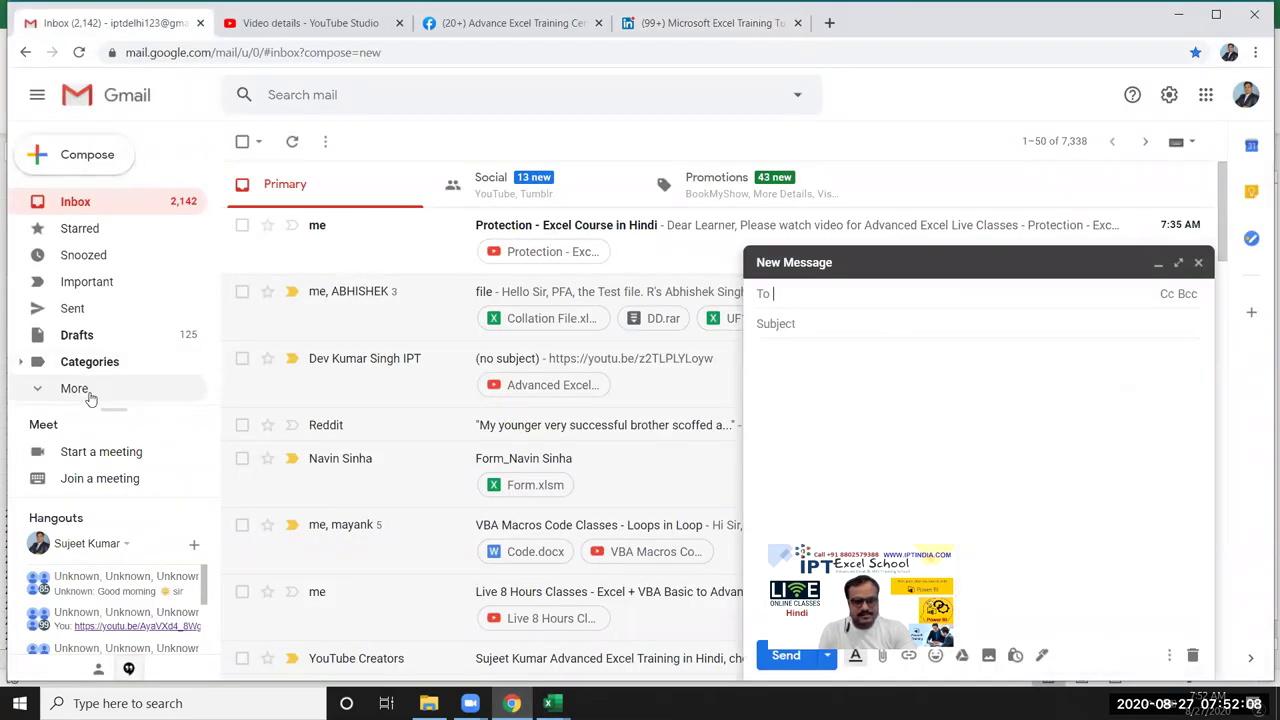
Step: Add three recipients to the To field from the contact suggestions
{"action": "type", "text": "s"}
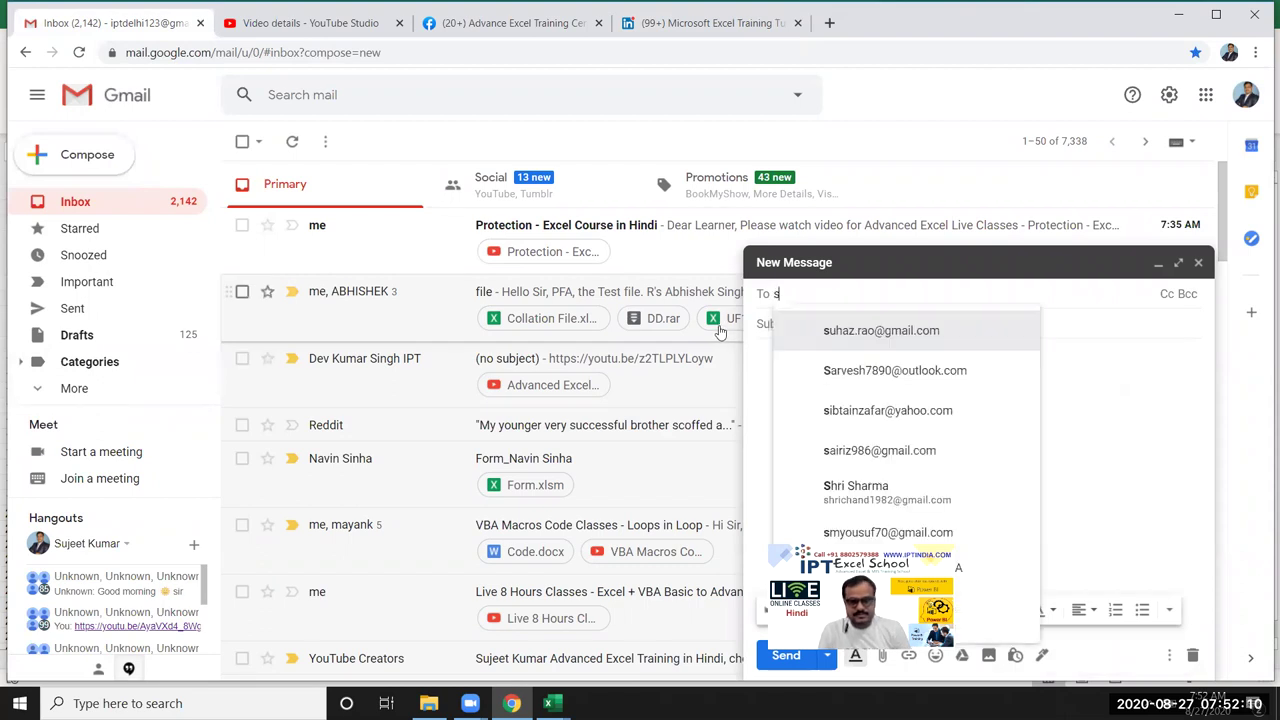
{"action": "type", "text": "ai"}
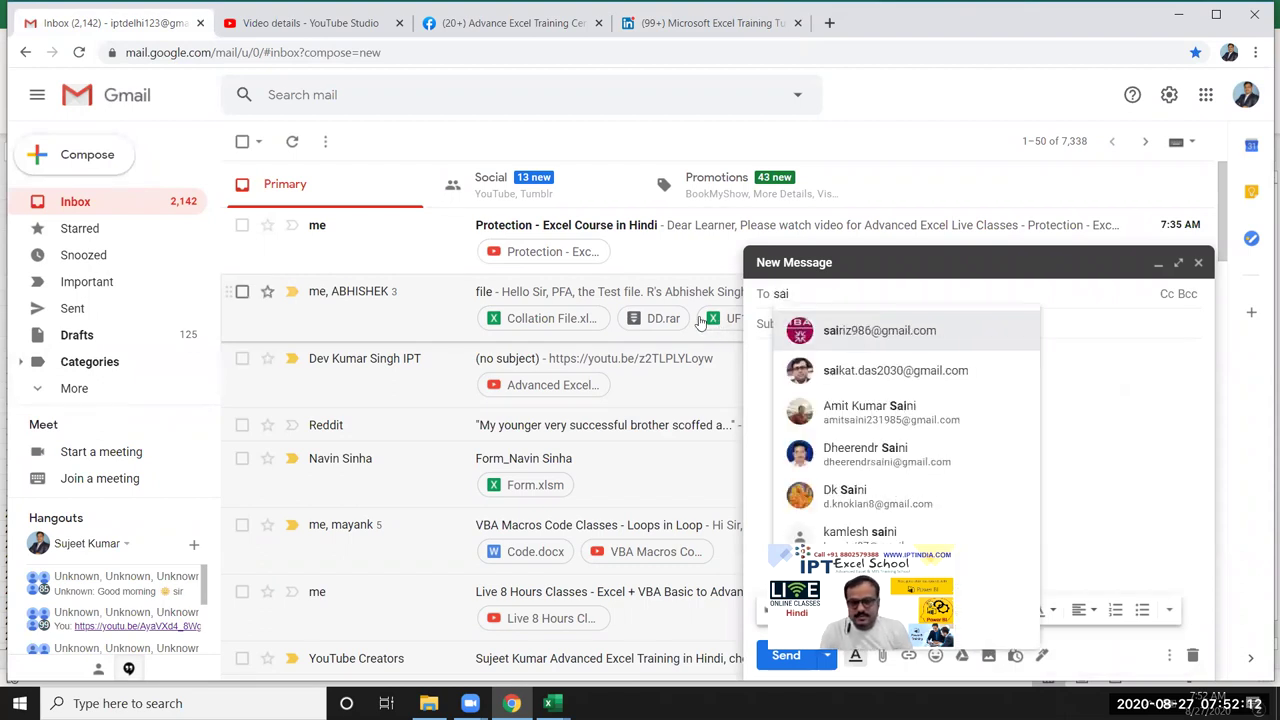
{"action": "left_click", "coordinate": [905, 342]}
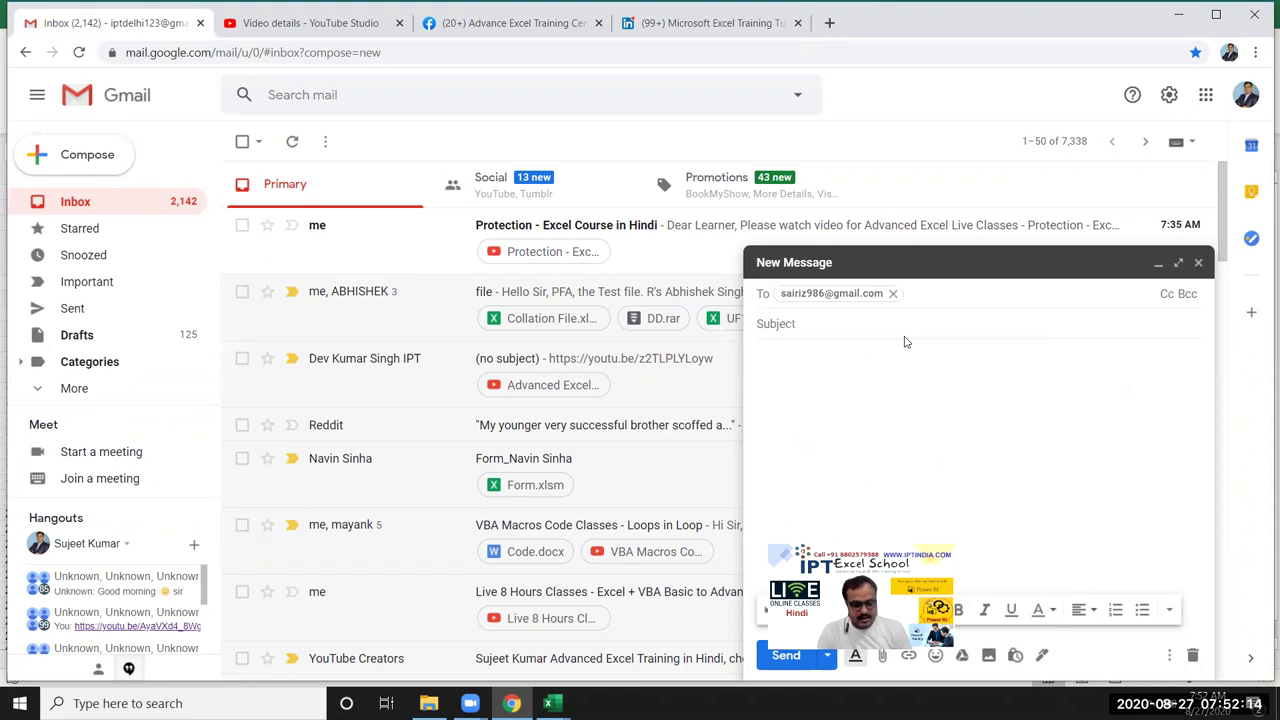
{"action": "type", "text": "a"}
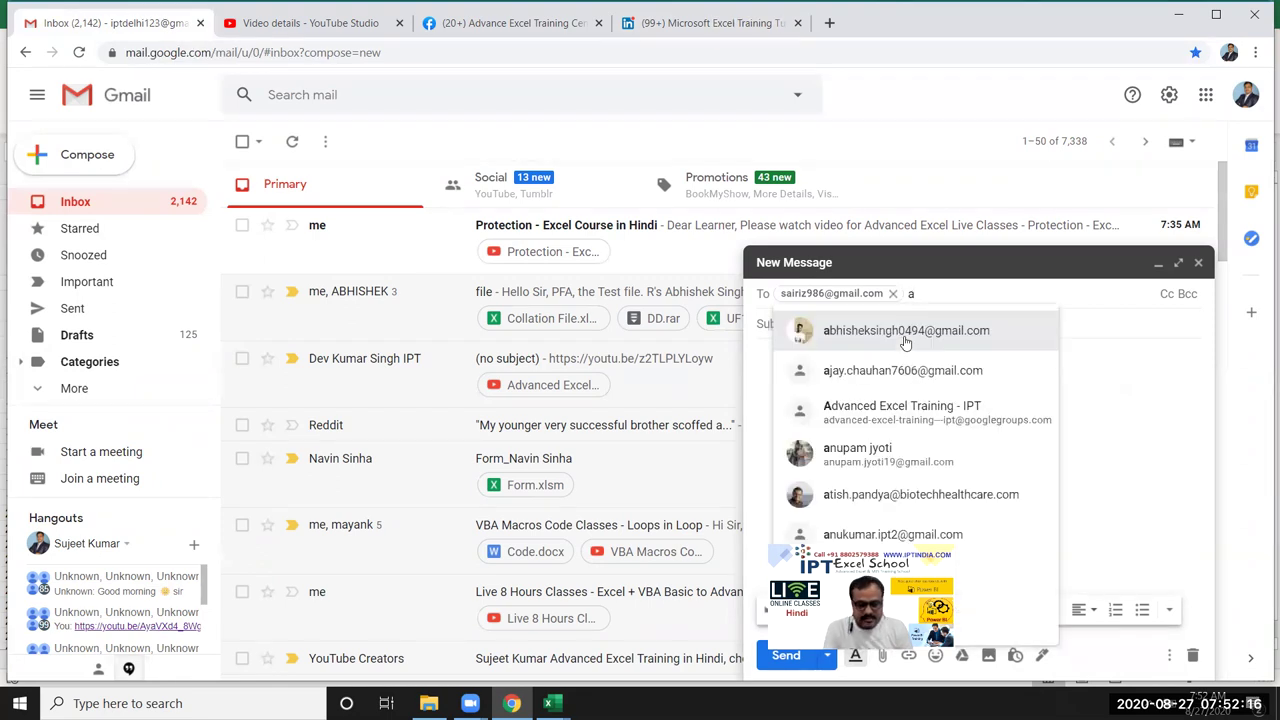
{"action": "type", "text": "jay"}
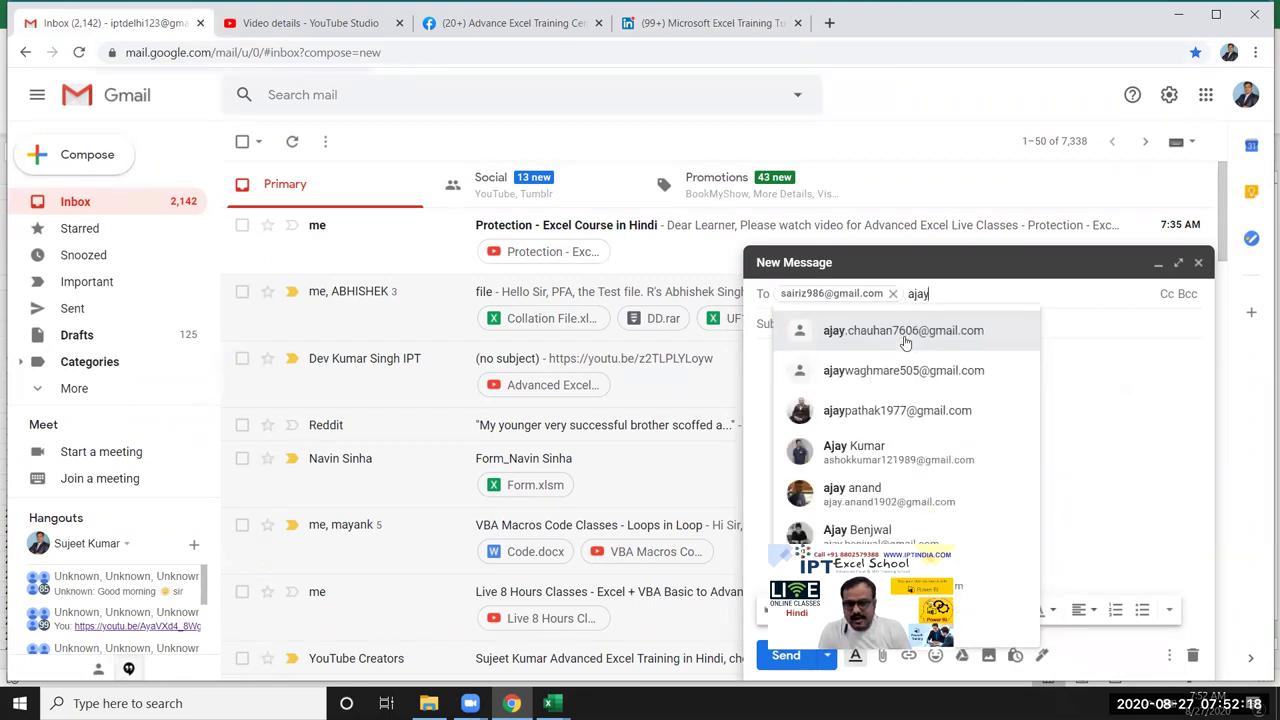
{"action": "left_click", "coordinate": [873, 332]}
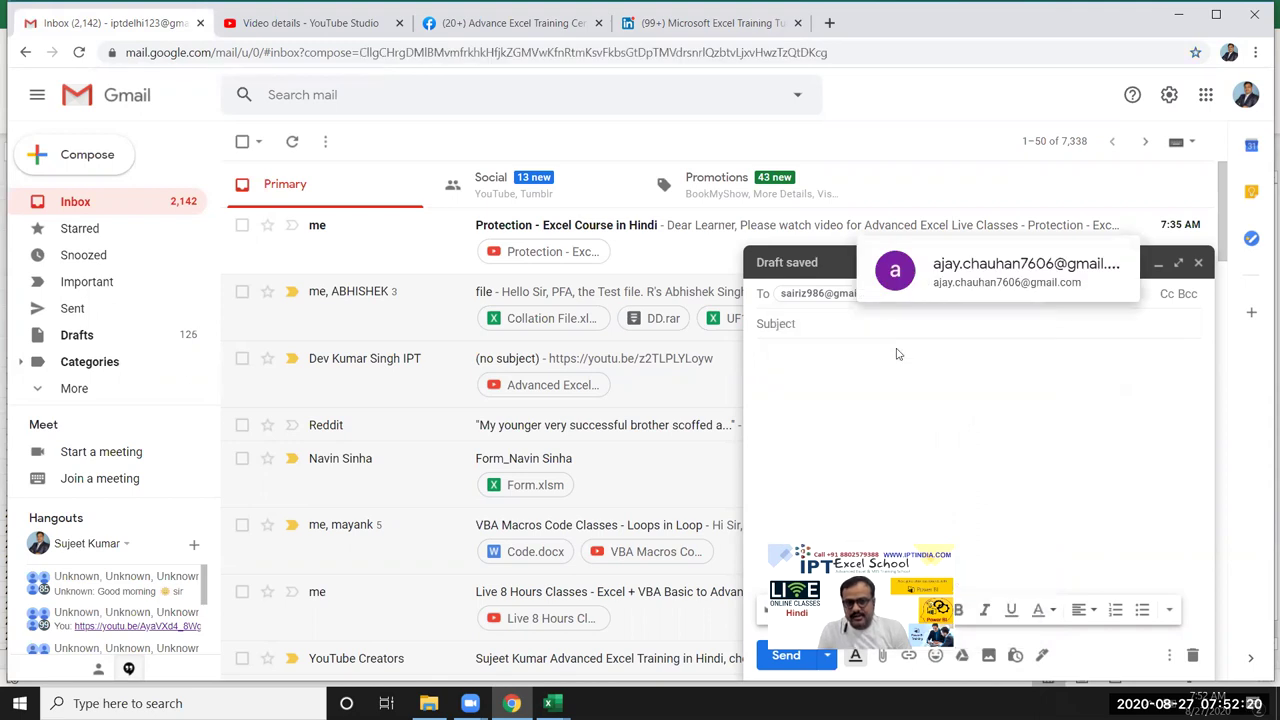
{"action": "left_click", "coordinate": [828, 317]}
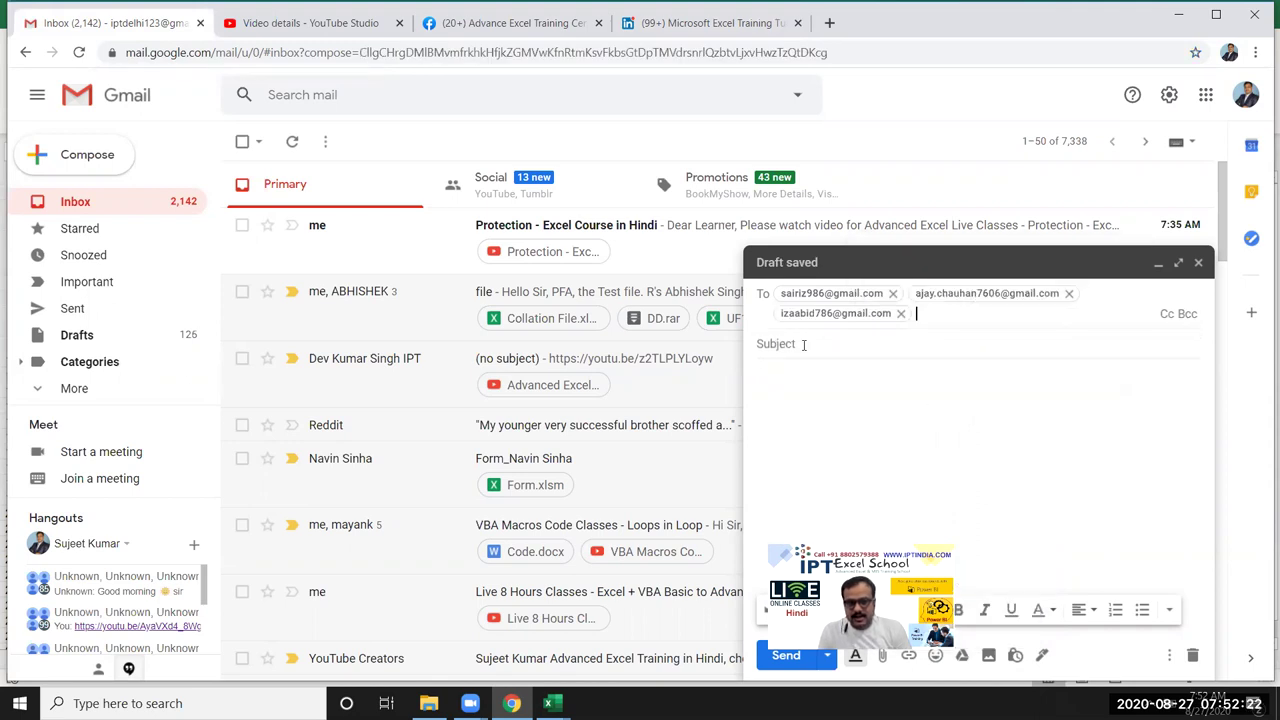
{"action": "left_click", "coordinate": [801, 343]}
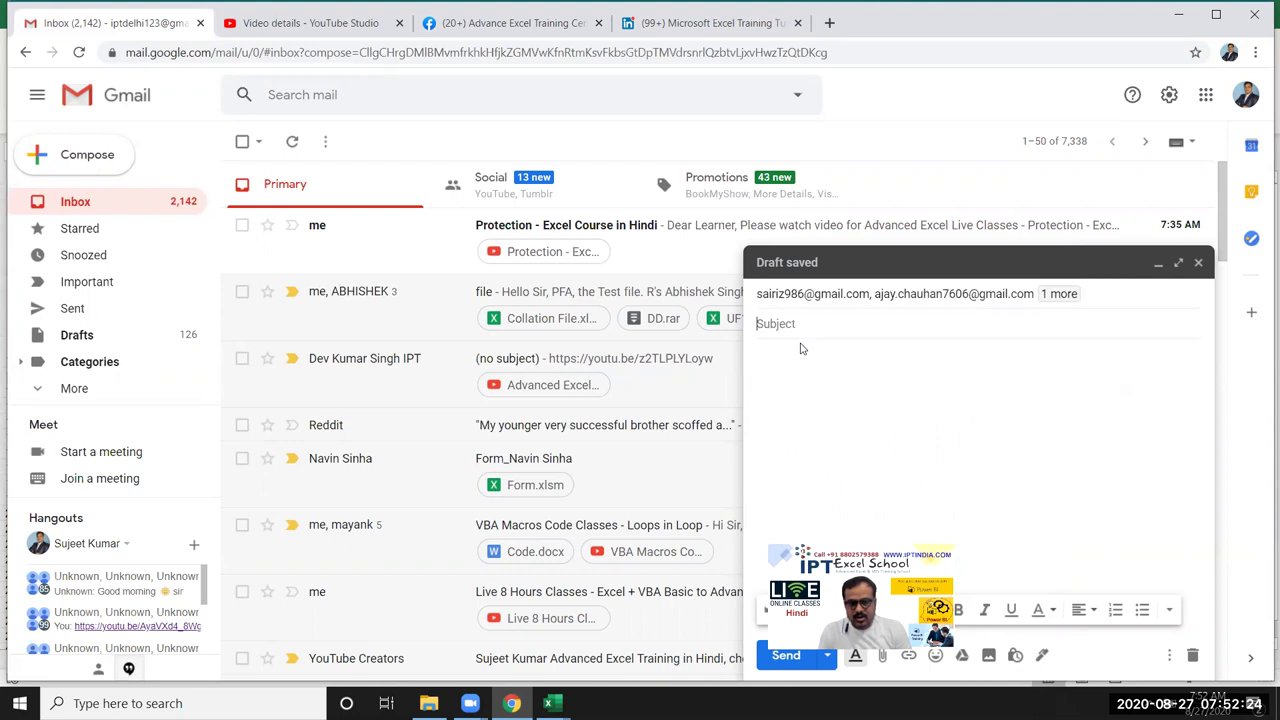
Step: Enter the subject Project File, glance at the Bio-Att workbook, and return to the draft
{"action": "type", "text": "Project"}
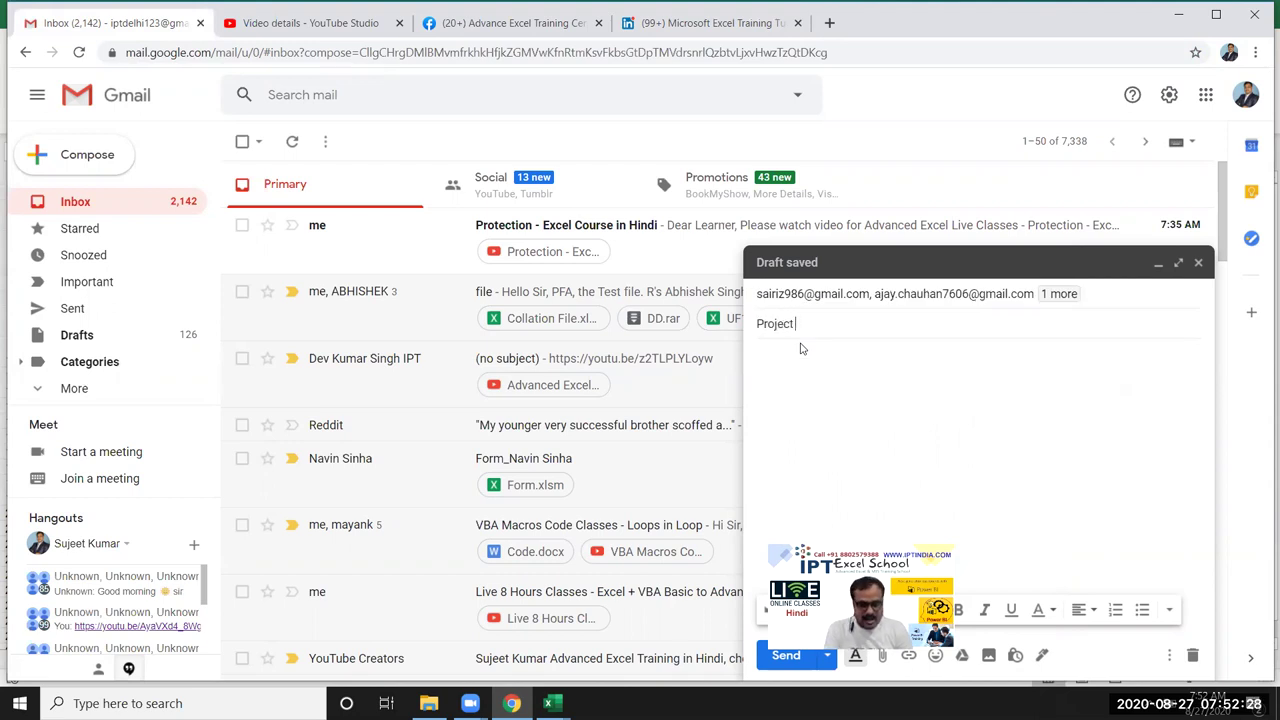
{"action": "type", "text": "ile"}
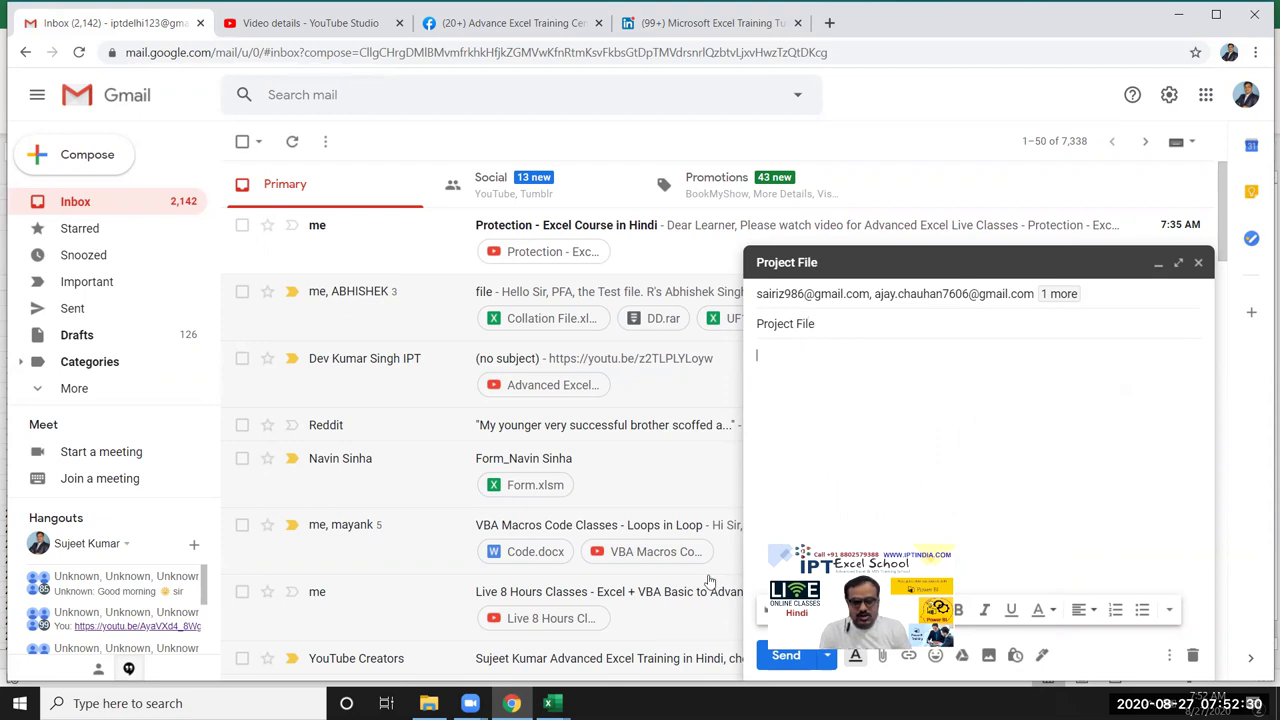
{"action": "mouse_move", "coordinate": [548, 703]}
{"action": "left_click", "coordinate": [603, 665]}
{"action": "left_click", "coordinate": [434, 514]}
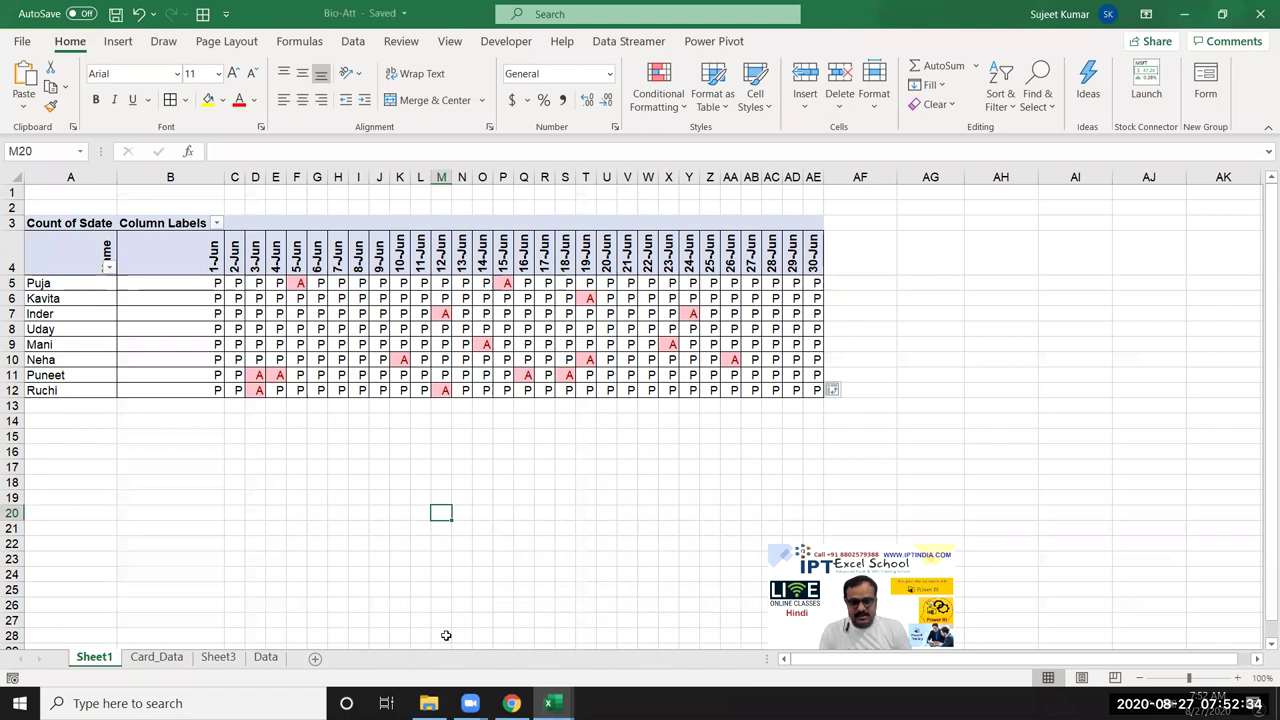
{"action": "left_click", "coordinate": [511, 703]}
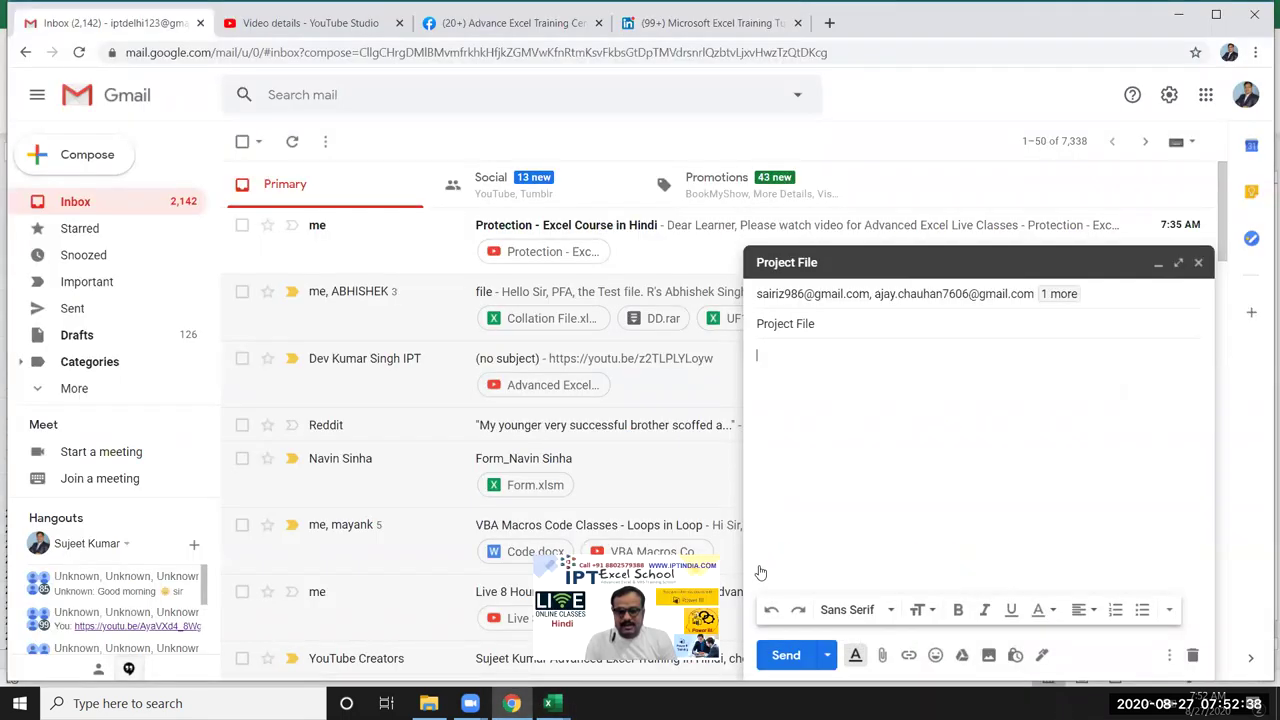
{"action": "left_click", "coordinate": [879, 657]}
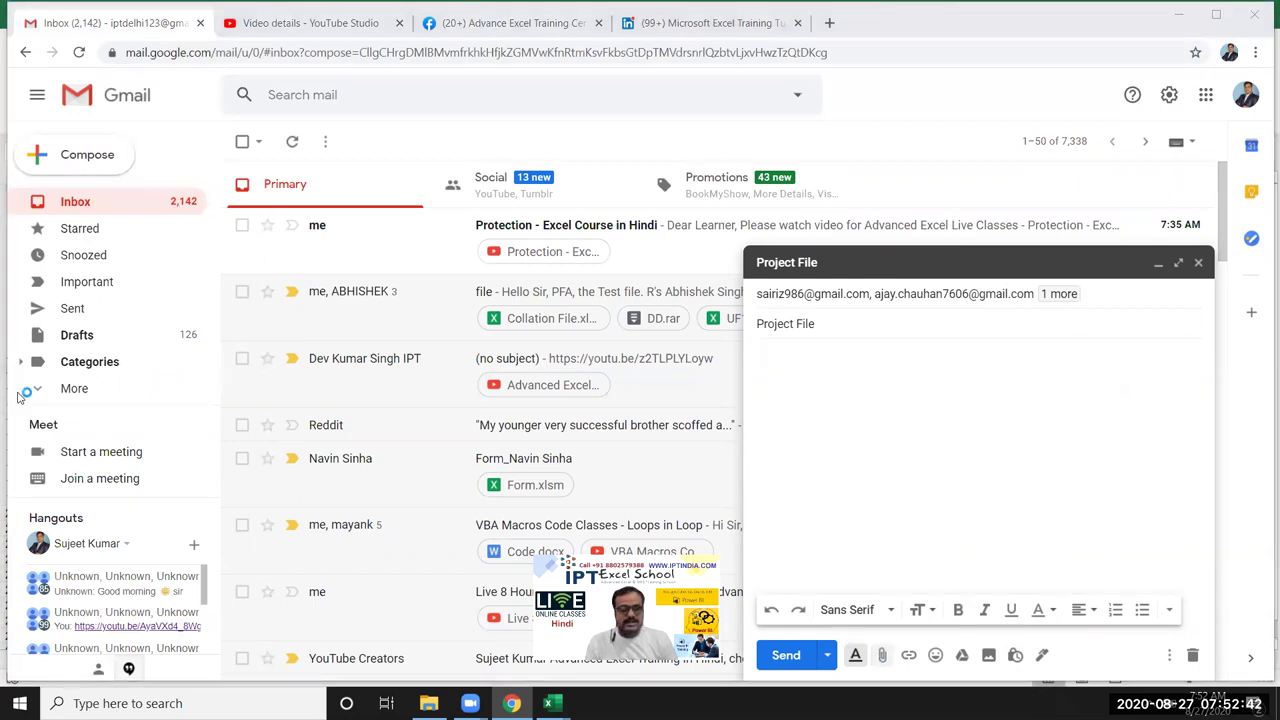
Step: Attach Bio-Att.xlsx from Downloads and send the Project File message
{"action": "left_click", "coordinate": [64, 424]}
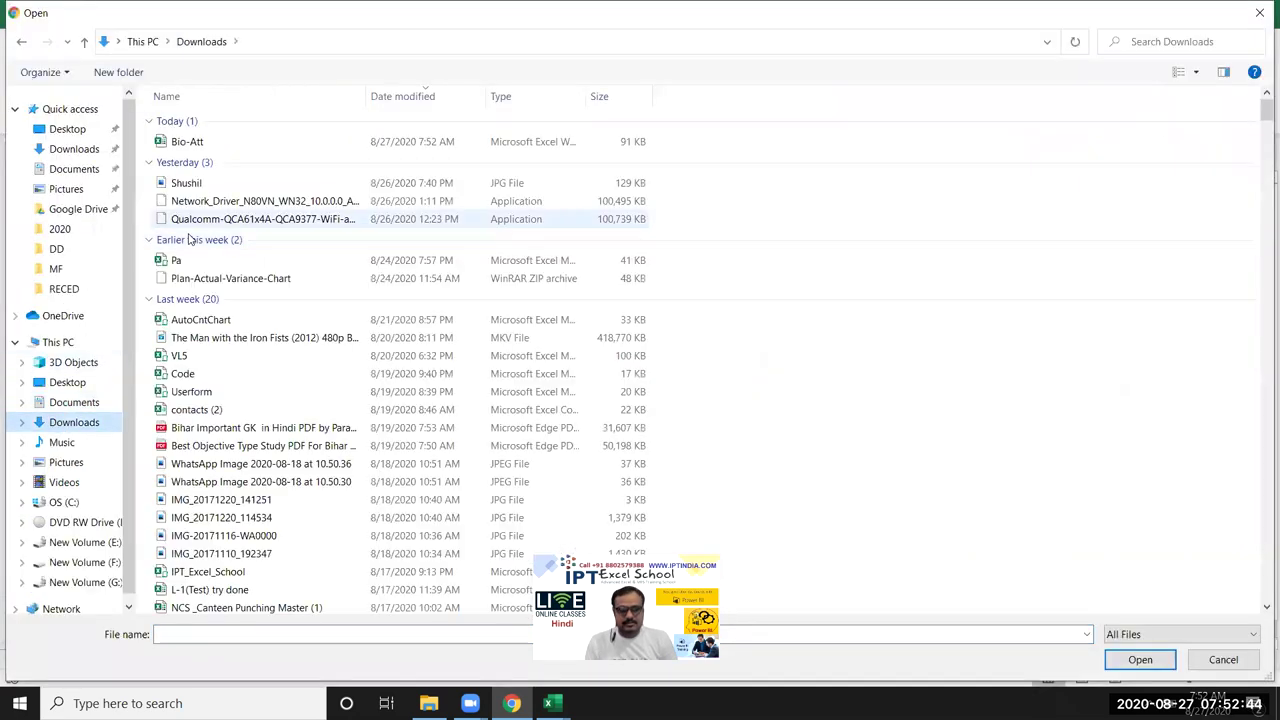
{"action": "double_click", "coordinate": [190, 142]}
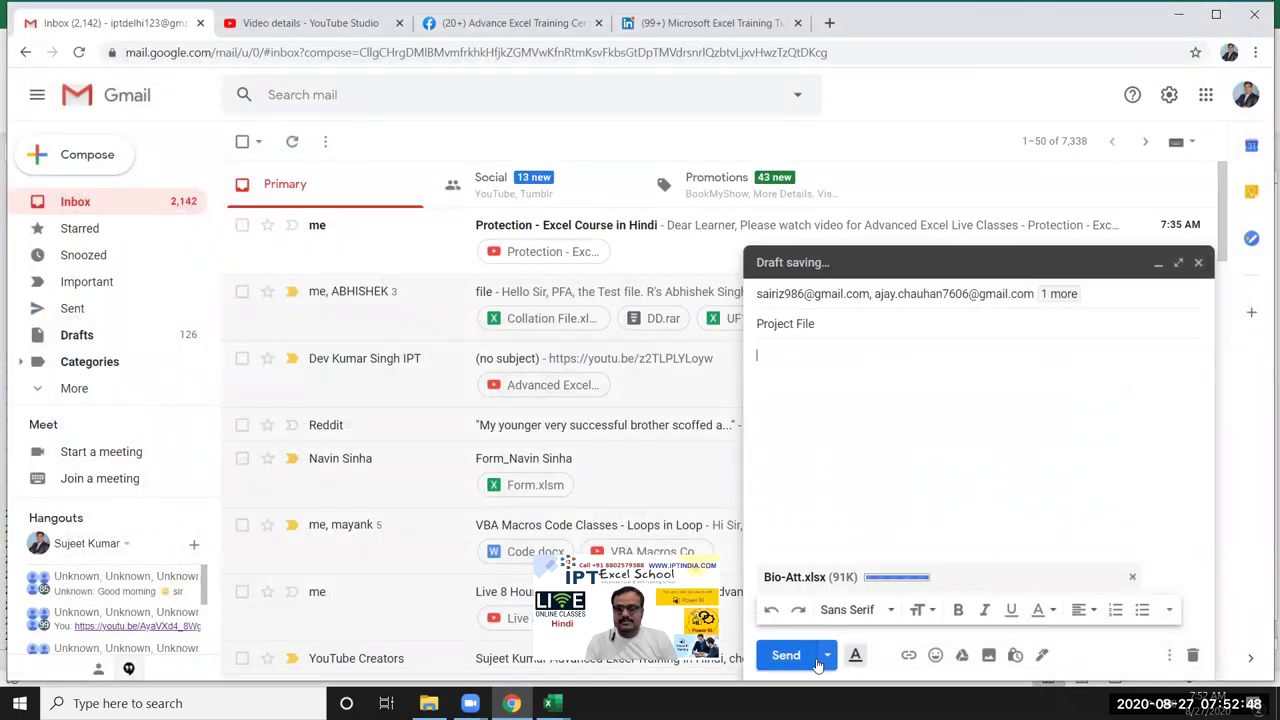
{"action": "left_click", "coordinate": [787, 655]}
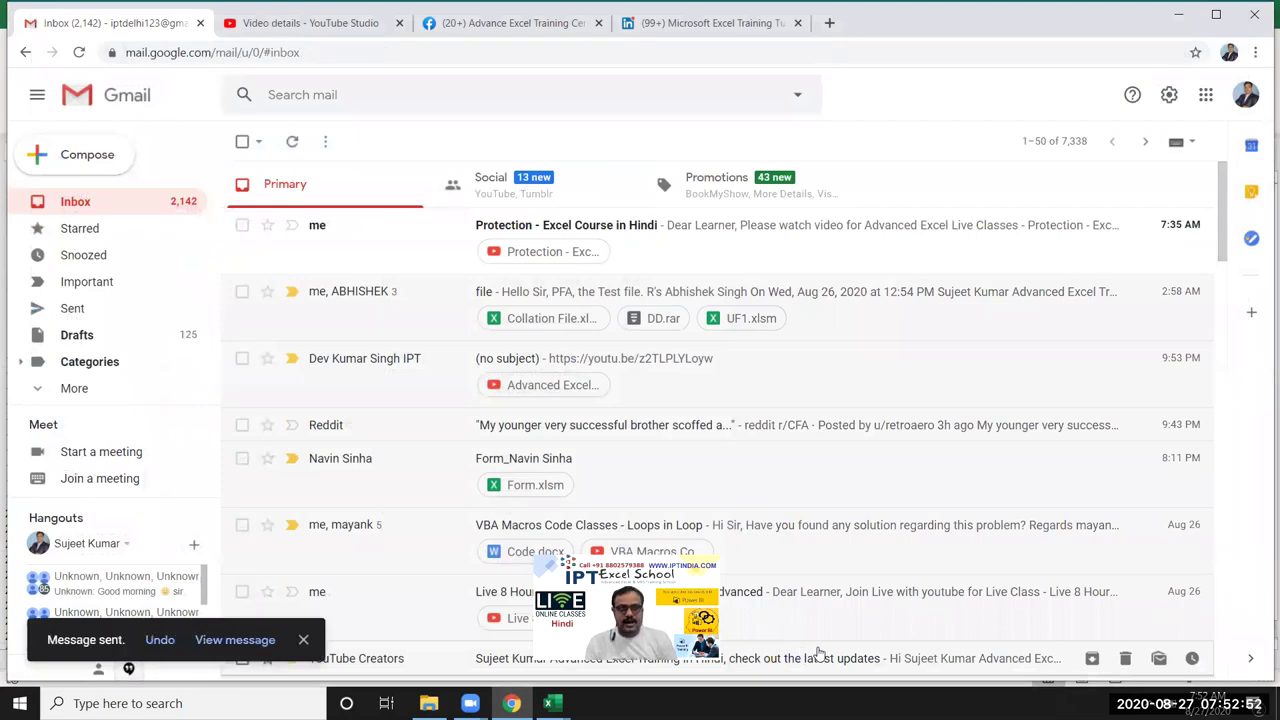
{"action": "key", "text": "super+d"}
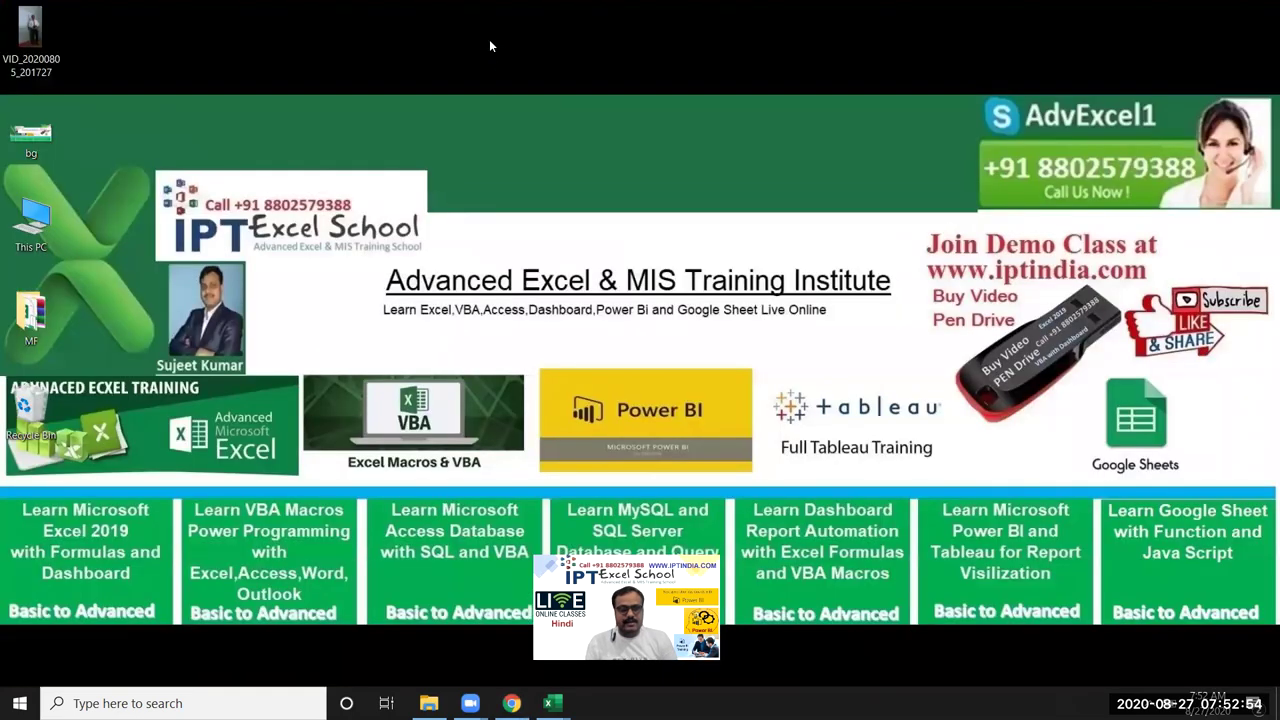